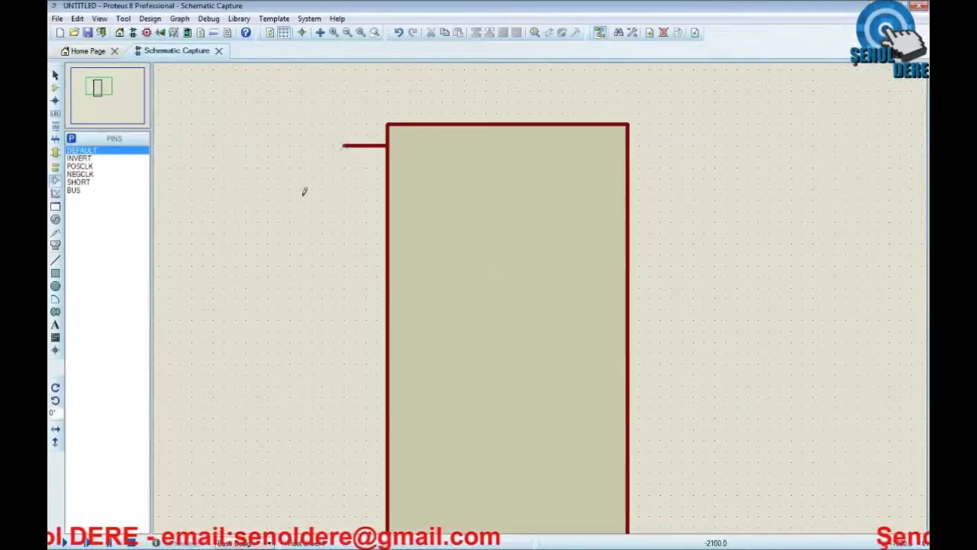
Place DEFAULT pins down the left edge of the component body at even spacing below the first one, making 14 pins.
{"action": "left_click", "coordinate": [91, 151]}
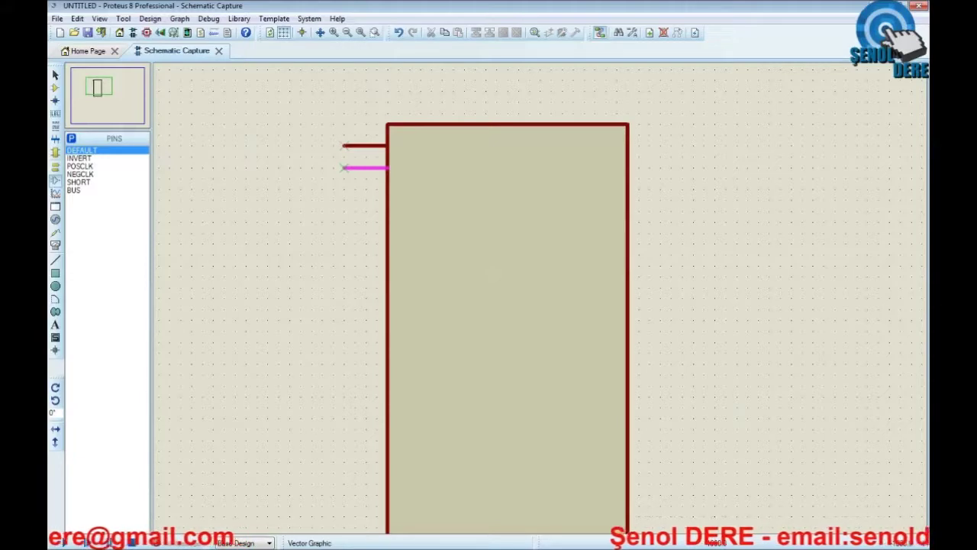
{"action": "left_click", "coordinate": [343, 167]}
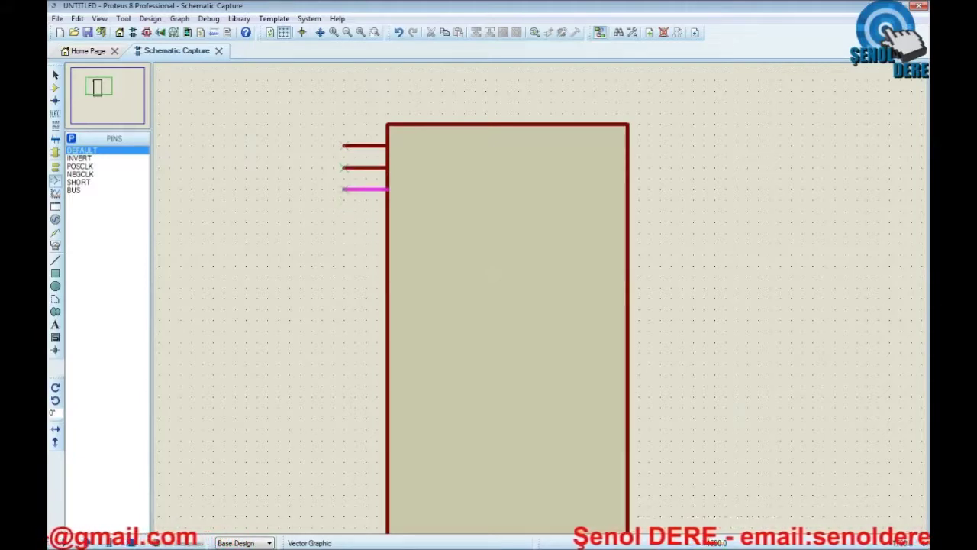
{"action": "left_click", "coordinate": [344, 189]}
{"action": "left_click", "coordinate": [343, 210]}
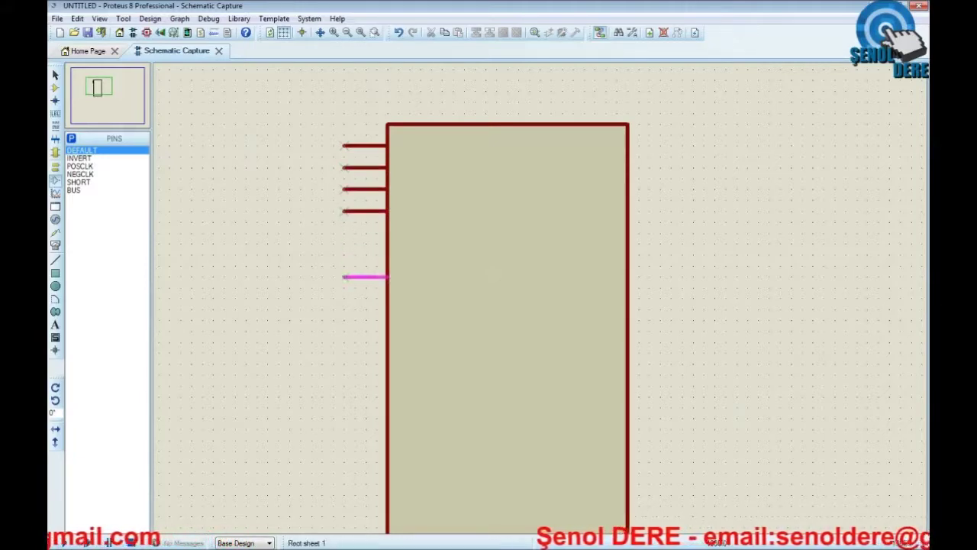
{"action": "left_click", "coordinate": [344, 233]}
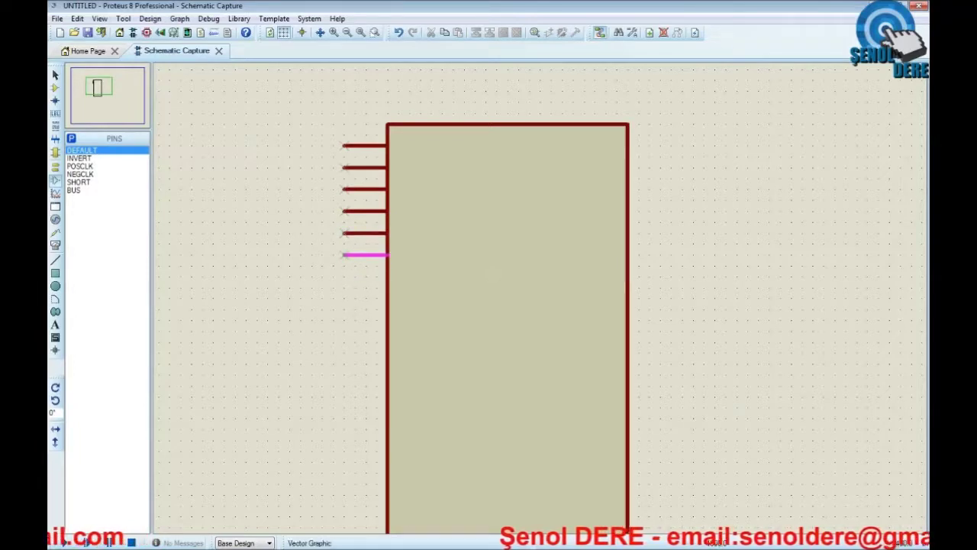
{"action": "left_click", "coordinate": [343, 255]}
{"action": "left_click", "coordinate": [343, 276]}
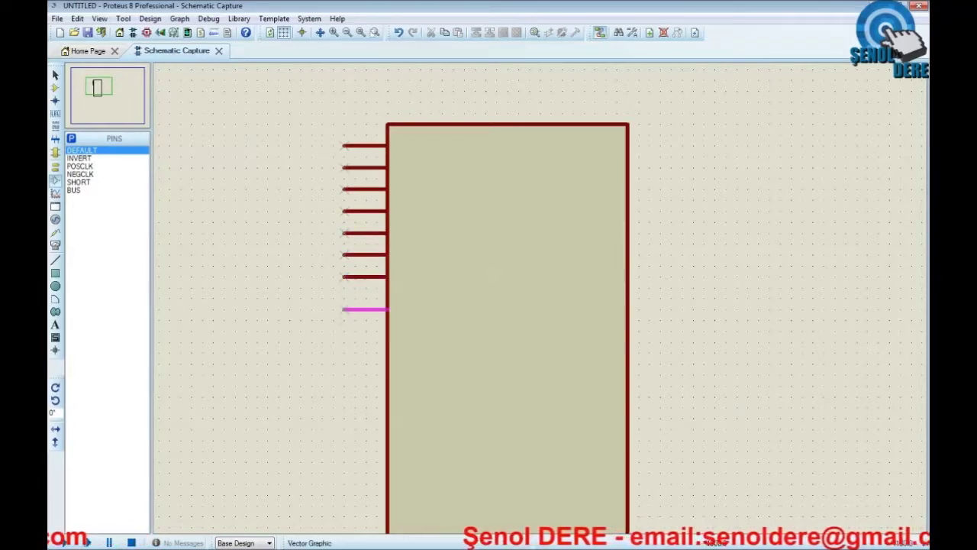
{"action": "left_click", "coordinate": [343, 299]}
{"action": "left_click", "coordinate": [343, 342]}
{"action": "left_click", "coordinate": [344, 363]}
{"action": "left_click", "coordinate": [344, 386]}
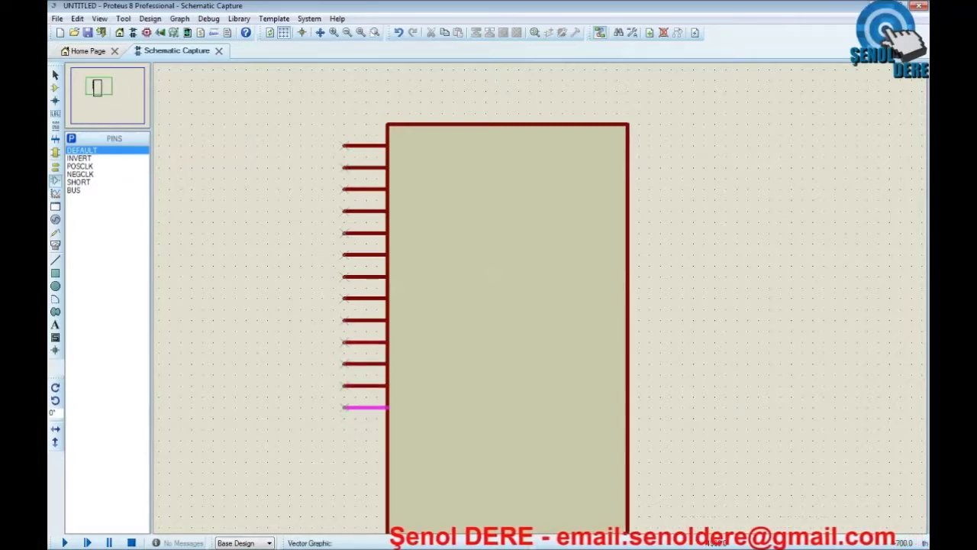
{"action": "left_click", "coordinate": [343, 408]}
{"action": "left_click", "coordinate": [343, 429]}
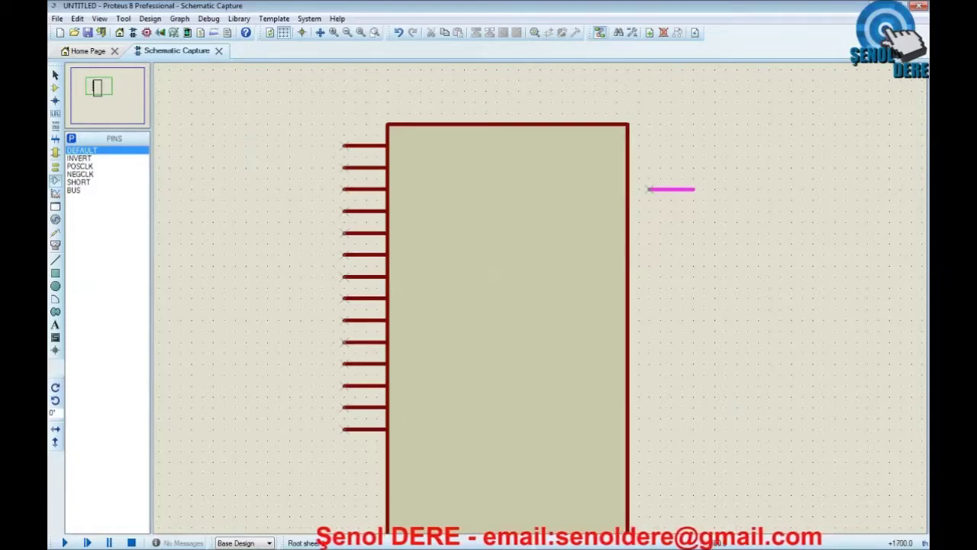
Mirror the DEFAULT pin horizontally and place 14 pins down the body's right edge, level with the left-hand pins.
{"action": "scroll", "coordinate": [606, 232], "scroll_direction": "up", "scroll_amount": 2}
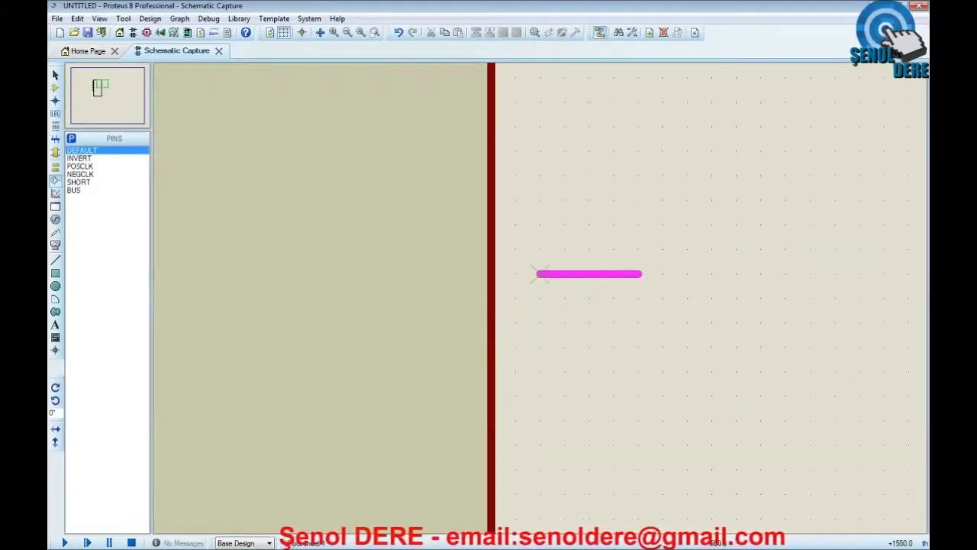
{"action": "scroll", "coordinate": [536, 273], "scroll_direction": "down", "scroll_amount": 2}
{"action": "scroll", "coordinate": [520, 255], "scroll_direction": "down", "scroll_amount": 1}
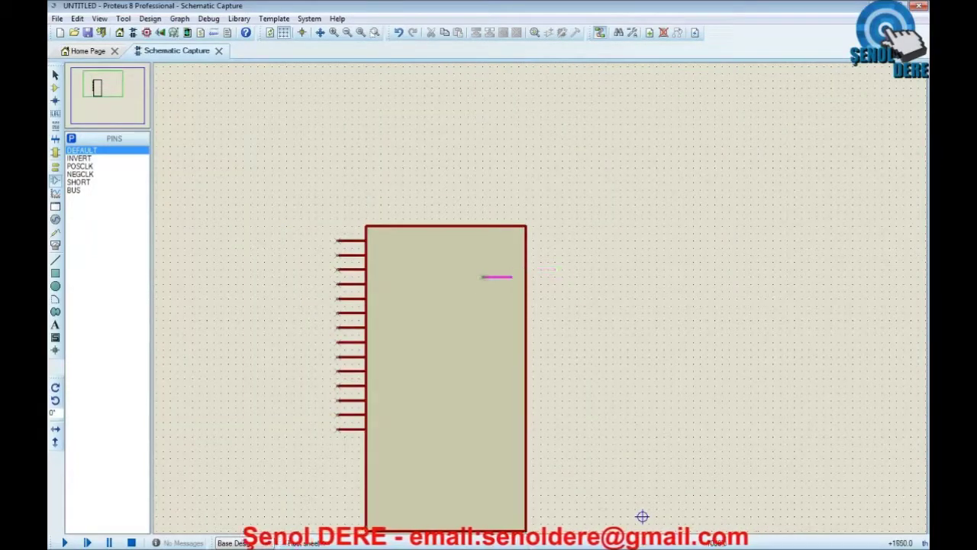
{"action": "left_click", "coordinate": [55, 429]}
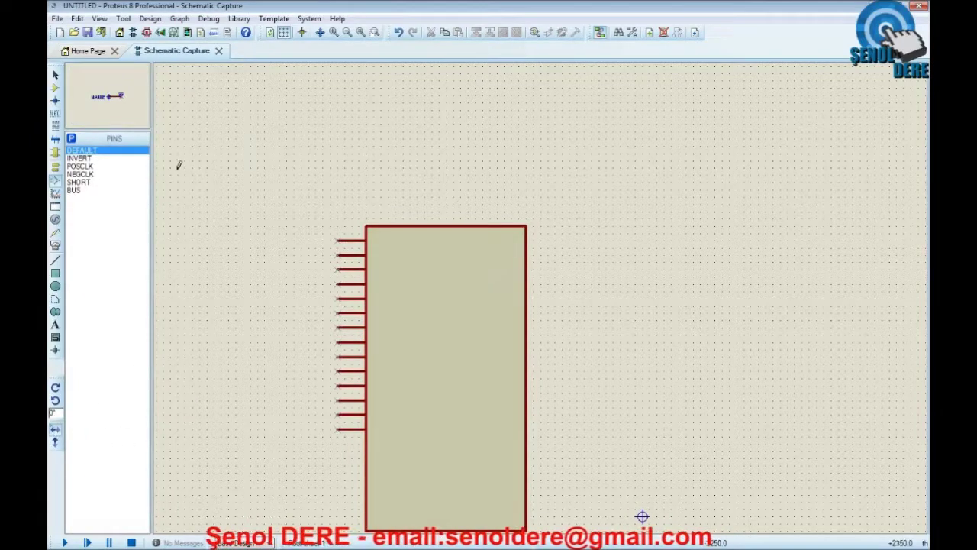
{"action": "scroll", "coordinate": [580, 240], "scroll_direction": "up", "scroll_amount": 1}
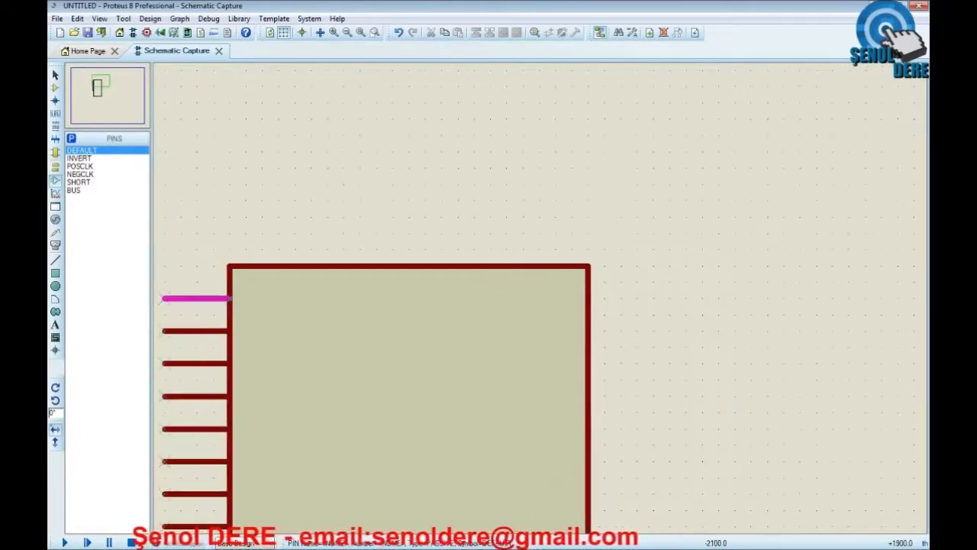
{"action": "left_click", "coordinate": [591, 298]}
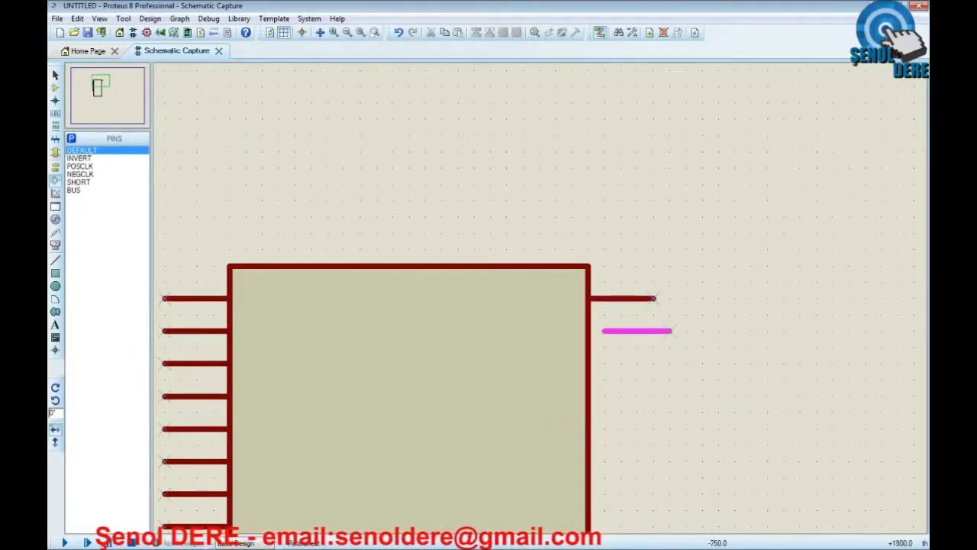
{"action": "left_click", "coordinate": [590, 331]}
{"action": "left_click", "coordinate": [590, 363]}
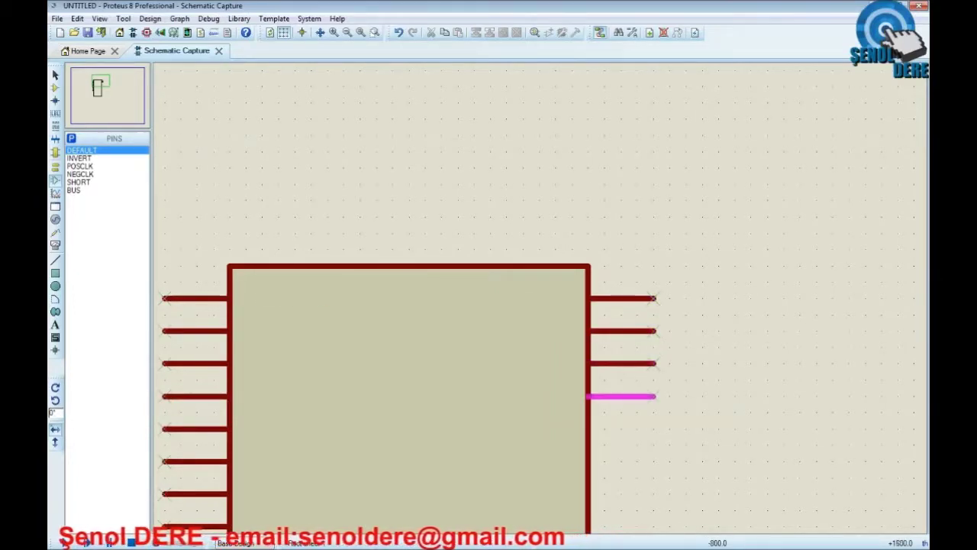
{"action": "left_click", "coordinate": [591, 396]}
{"action": "left_click", "coordinate": [590, 429]}
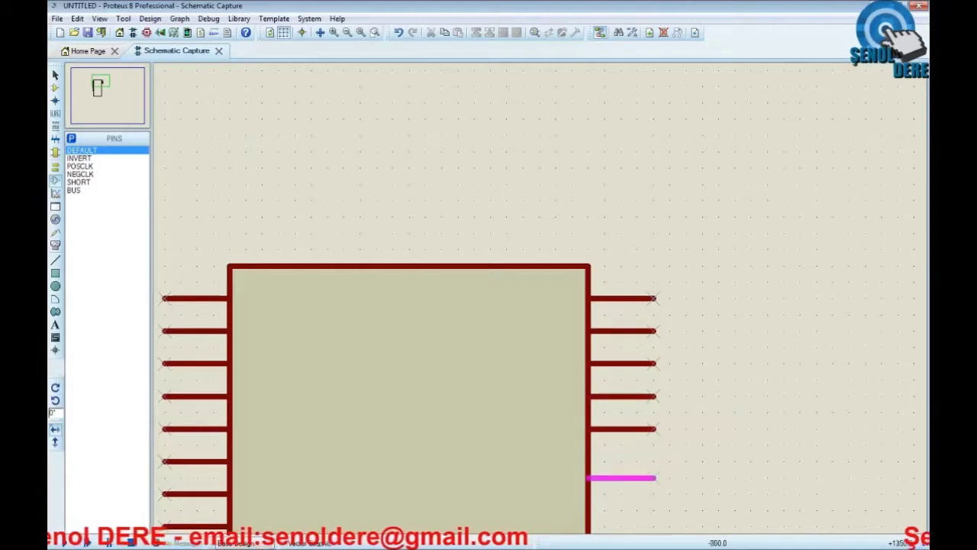
{"action": "left_click", "coordinate": [590, 461]}
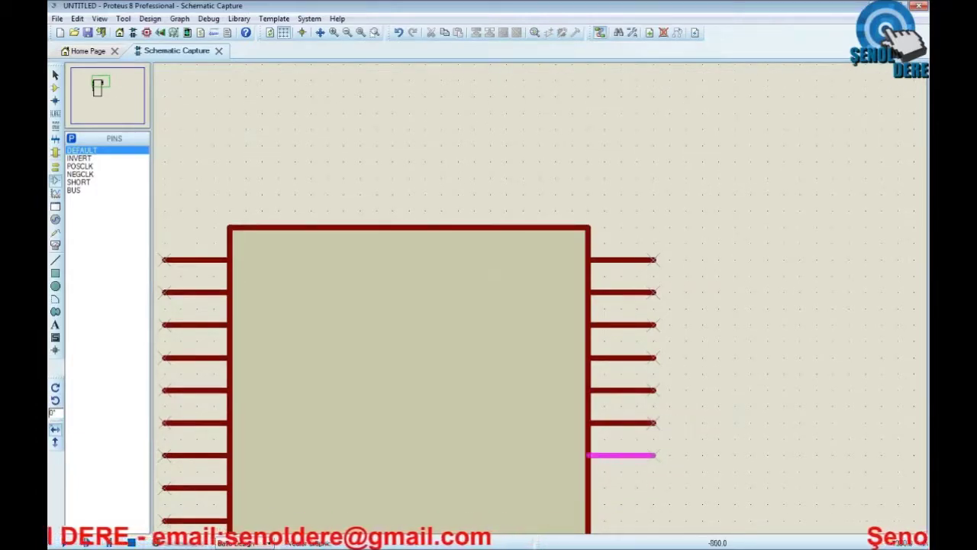
{"action": "left_click", "coordinate": [590, 455]}
{"action": "left_click", "coordinate": [590, 448]}
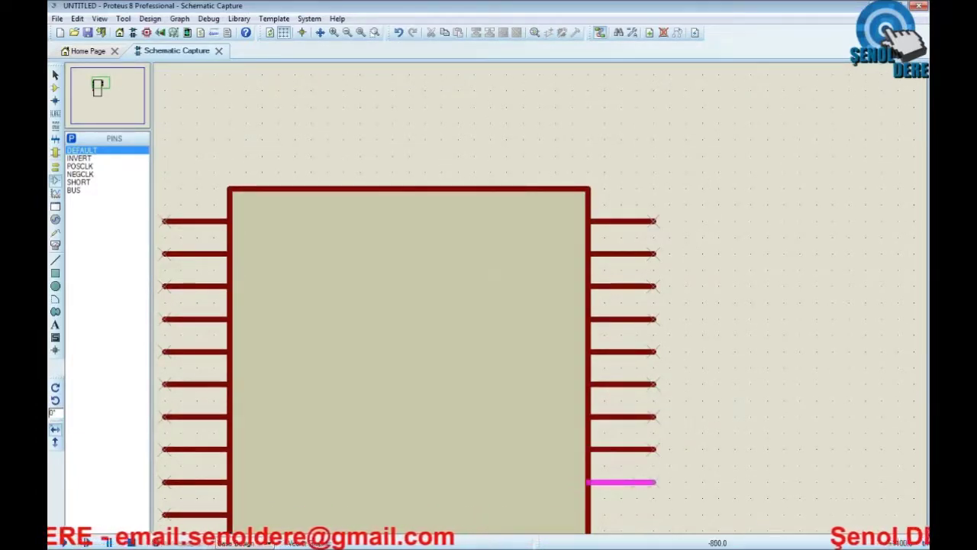
{"action": "left_click", "coordinate": [590, 482]}
{"action": "left_click", "coordinate": [590, 477]}
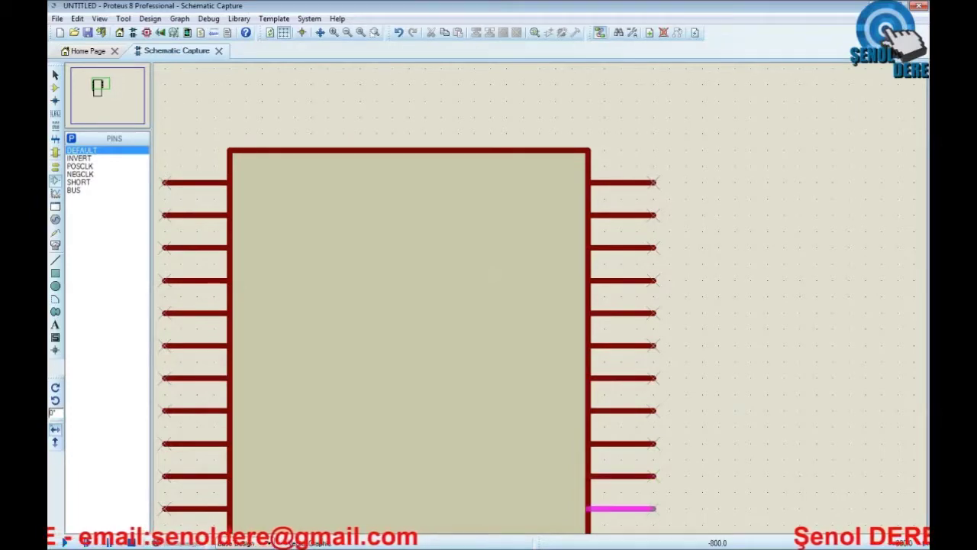
{"action": "left_click", "coordinate": [591, 508]}
{"action": "left_click", "coordinate": [590, 515]}
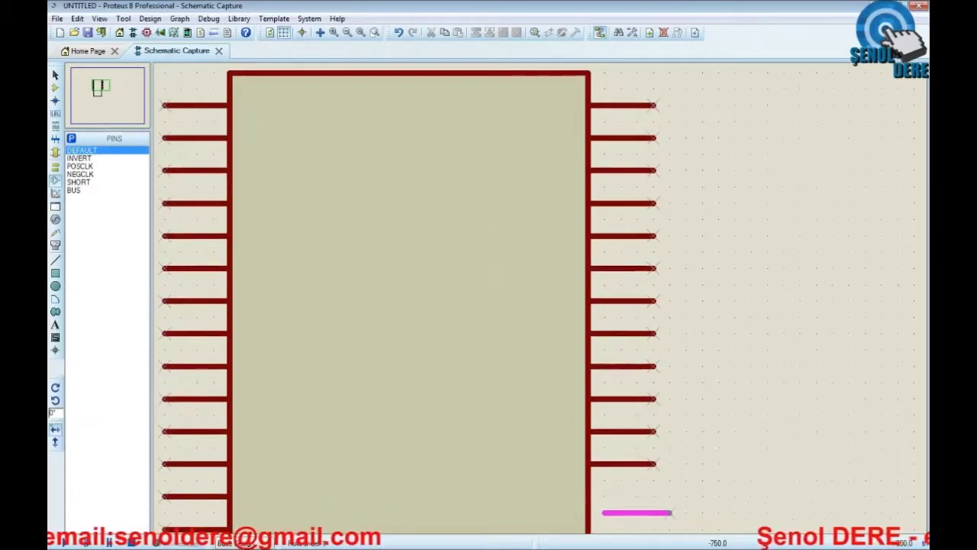
{"action": "left_click", "coordinate": [590, 495]}
{"action": "left_click", "coordinate": [590, 491]}
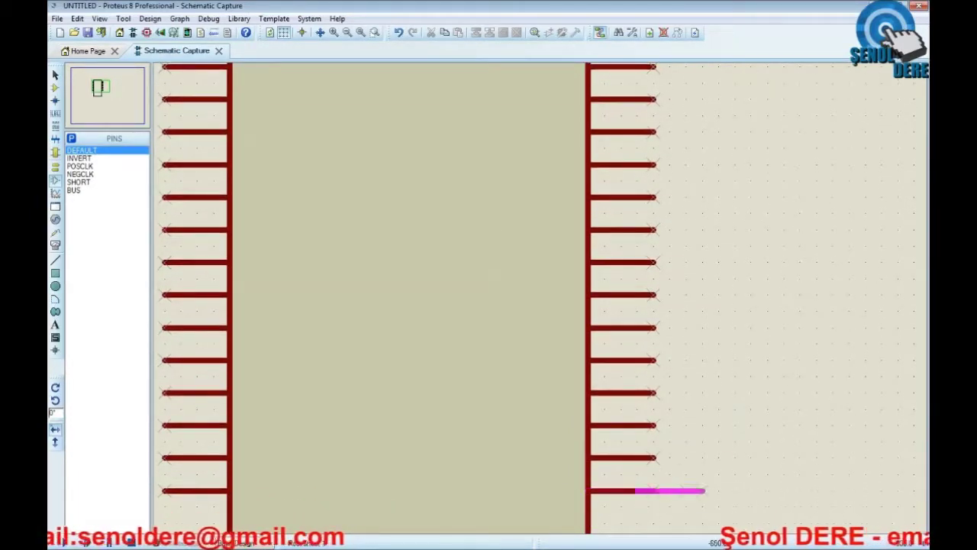
{"action": "scroll", "coordinate": [688, 334], "scroll_direction": "down", "scroll_amount": 2}
{"action": "scroll", "coordinate": [498, 266], "scroll_direction": "up", "scroll_amount": 1}
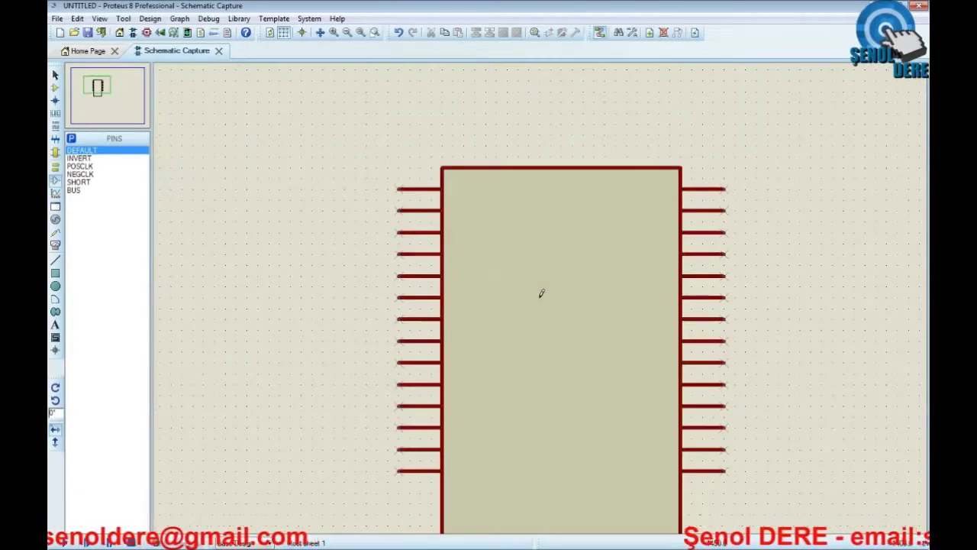
Name the uppermost left pin A0 and give it default pin number 1.
{"action": "double_click", "coordinate": [416, 191]}
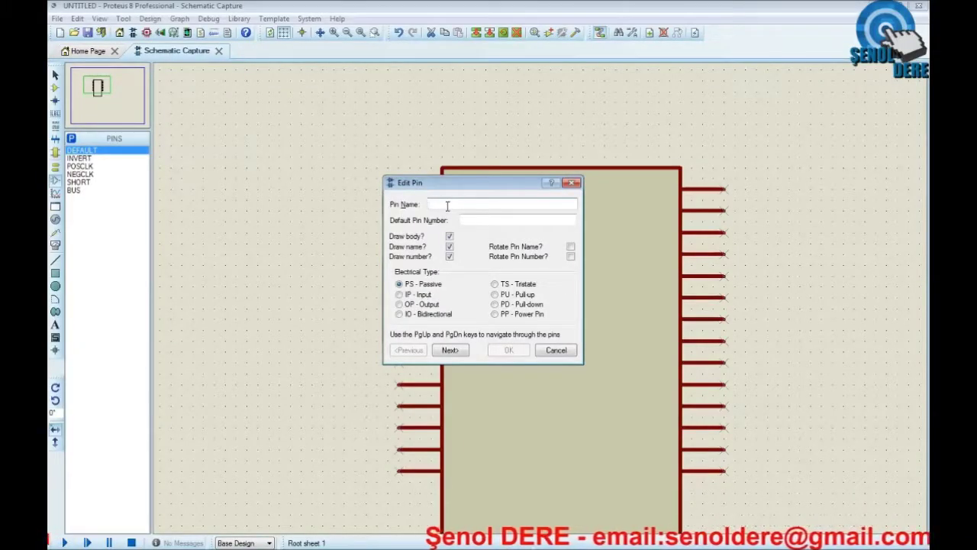
{"action": "type", "text": "A1"}
{"action": "key", "text": "Tab"}
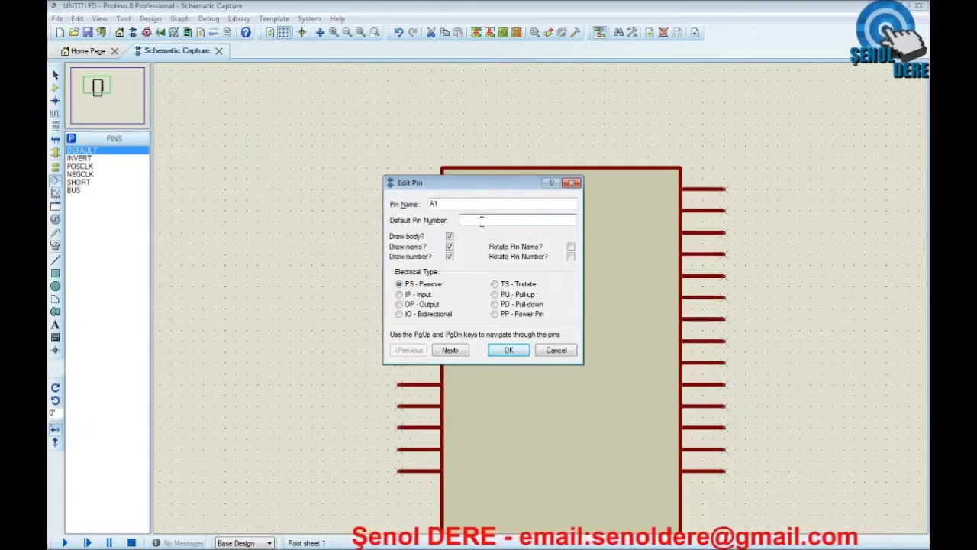
{"action": "left_click", "coordinate": [440, 203]}
{"action": "key", "text": "BackSpace"}
{"action": "type", "text": "0"}
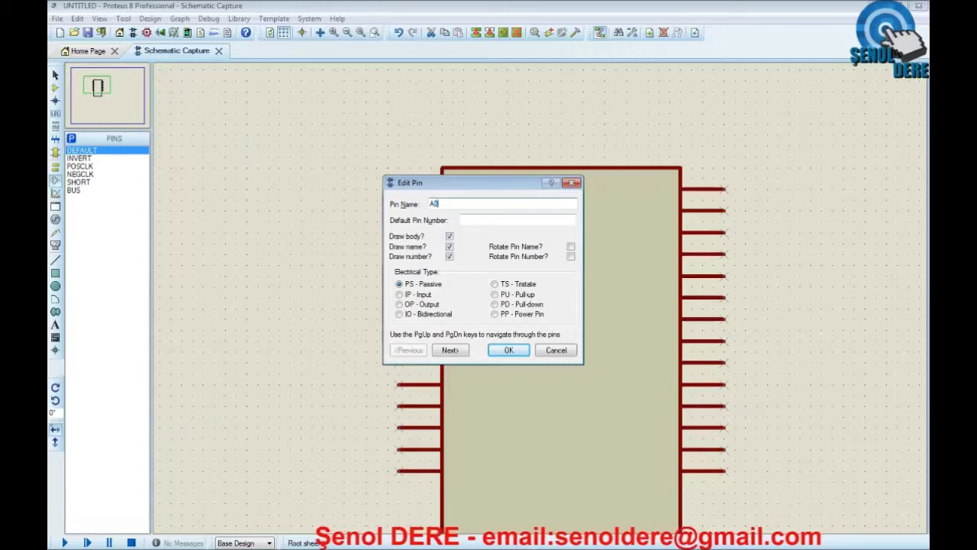
{"action": "left_click_drag", "start_coordinate": [449, 204], "coordinate": [429, 204]}
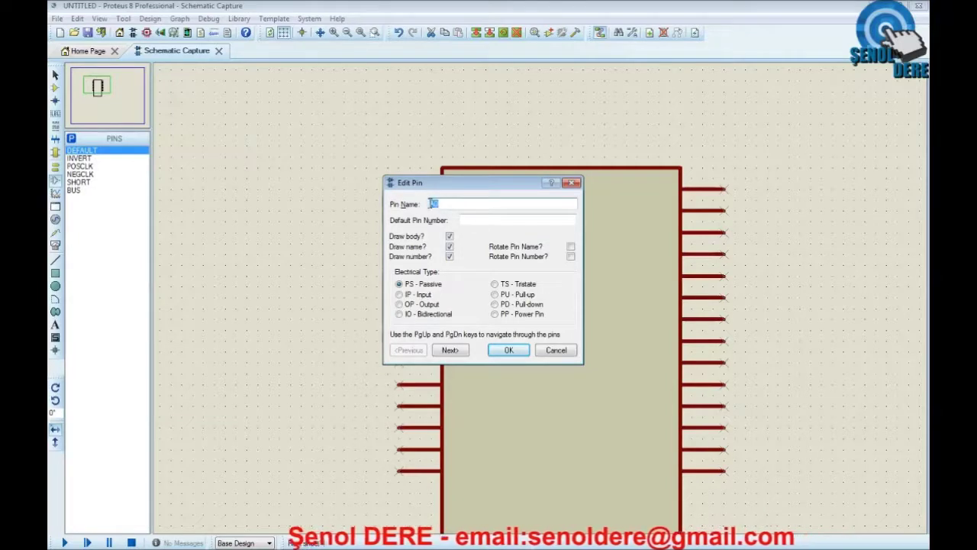
{"action": "left_click", "coordinate": [481, 221]}
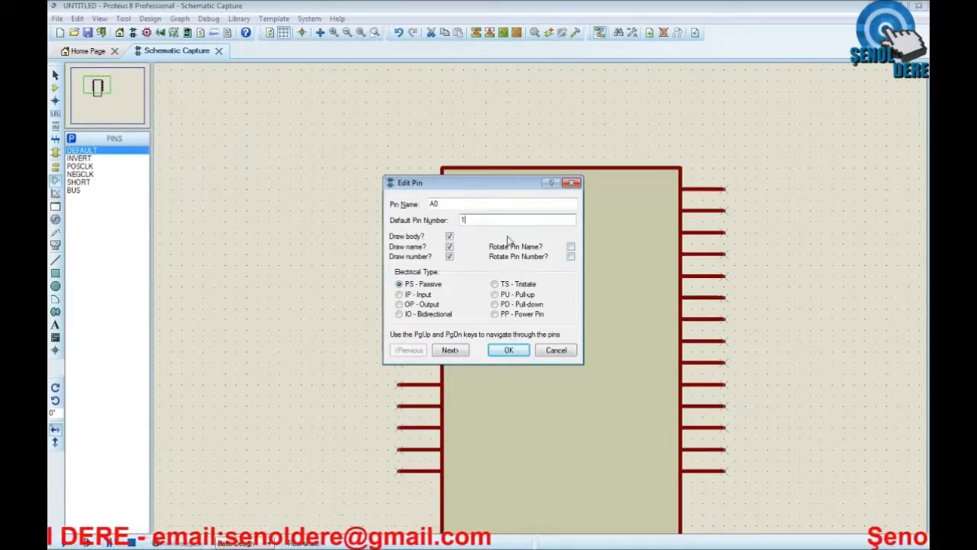
{"action": "left_click", "coordinate": [509, 350]}
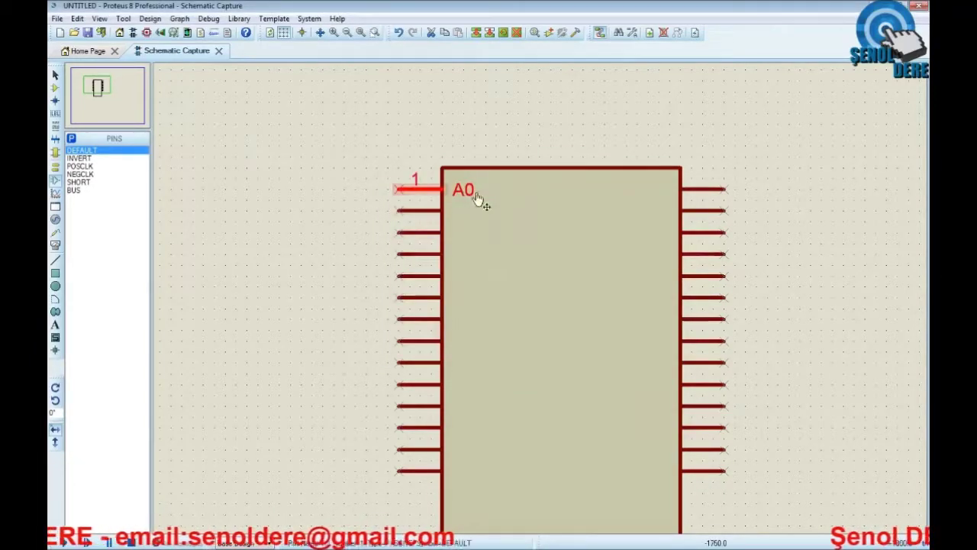
Define the second and third left pins as A1 with number 2 and A2 with number 3.
{"action": "double_click", "coordinate": [425, 214]}
{"action": "type", "text": "A1"}
{"action": "key", "text": "Return"}
{"action": "double_click", "coordinate": [427, 232]}
{"action": "type", "text": "A2"}
{"action": "key", "text": "Return"}
Define the fourth and fifth left pins as A3 with number 4 and A4 with number 5.
{"action": "double_click", "coordinate": [425, 253]}
{"action": "type", "text": "A3"}
{"action": "key", "text": "Tab"}
{"action": "key", "text": "Return"}
{"action": "double_click", "coordinate": [425, 275]}
{"action": "type", "text": "A4"}
{"action": "left_click_drag", "start_coordinate": [511, 184], "coordinate": [616, 190]}
{"action": "key", "text": "Tab"}
{"action": "key", "text": "Page_Down"}
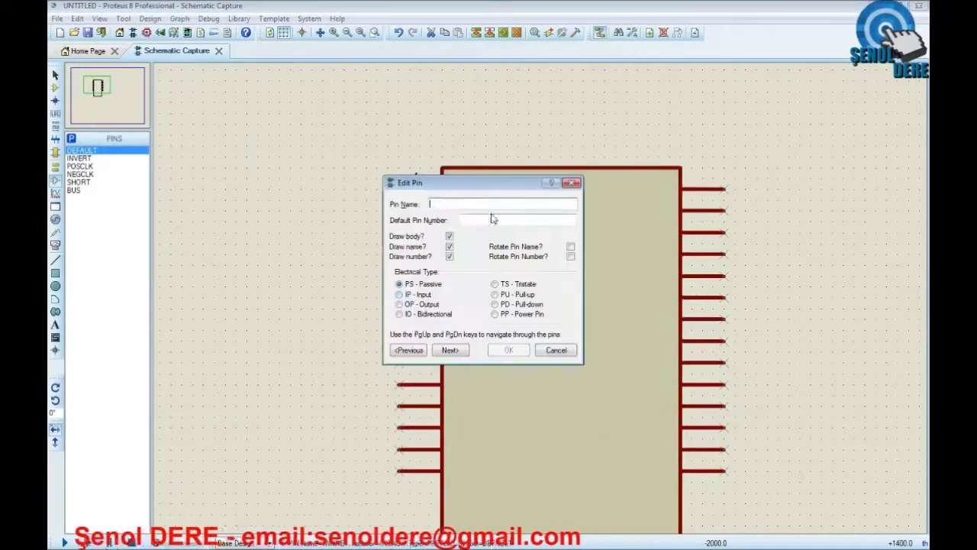
Define the sixth and seventh left pins as A5 with number 6 and A6 with number 7.
{"action": "type", "text": "A5"}
{"action": "left_click_drag", "start_coordinate": [477, 183], "coordinate": [583, 191]}
{"action": "key", "text": "Tab"}
{"action": "key", "text": "Page_Down"}
{"action": "type", "text": "A6"}
{"action": "key", "text": "Page_Down"}
Define the following three left pins as A7, A8 and A9 with default pin numbers 8, 9 and 10.
{"action": "type", "text": "A7"}
{"action": "key", "text": "Tab"}
{"action": "type", "text": "8"}
{"action": "key", "text": "Page_Down"}
{"action": "type", "text": "A8"}
{"action": "key", "text": "Tab"}
{"action": "type", "text": "9"}
{"action": "key", "text": "Page_Down"}
{"action": "type", "text": "A9"}
{"action": "key", "text": "Tab"}
{"action": "type", "text": "10"}
{"action": "key", "text": "Page_Down"}
Check the DIP/SOIC pinout in the browser's ISD2560/75/90/120 datasheet, and define the eleventh left pin as AUX IN with number 11.
{"action": "key", "text": "alt+Tab"}
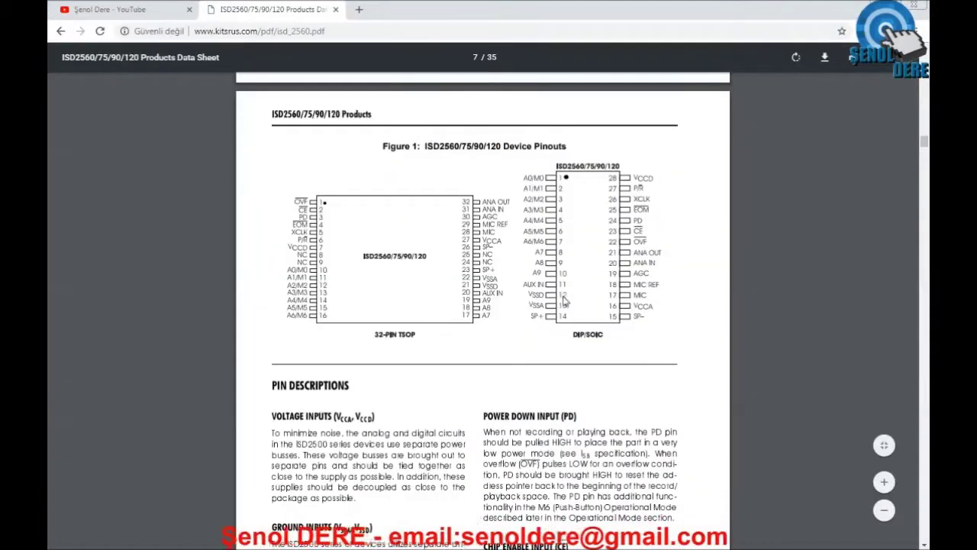
{"action": "key", "text": "alt+Tab"}
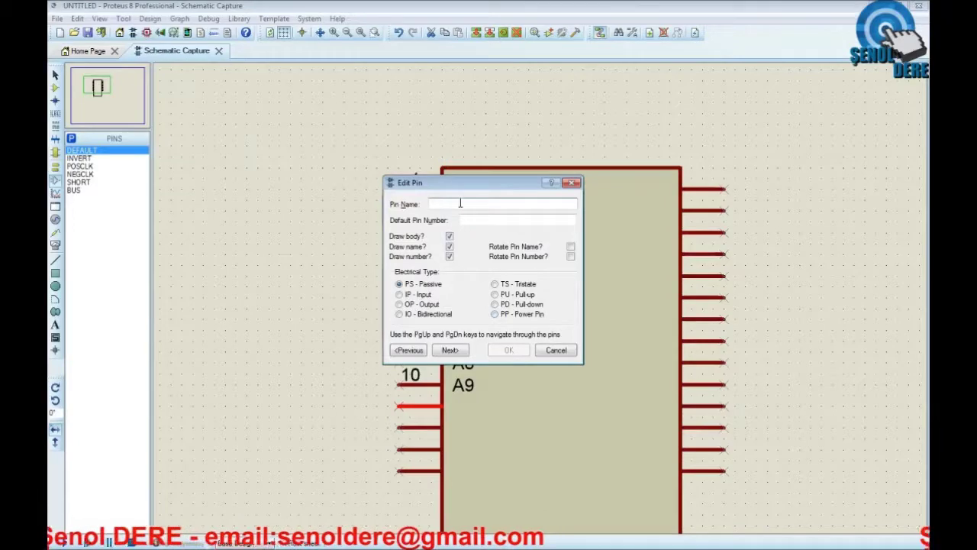
{"action": "type", "text": "AUX IN"}
{"action": "left_click", "coordinate": [495, 219]}
{"action": "type", "text": "11"}
{"action": "key", "text": "Page_Down"}
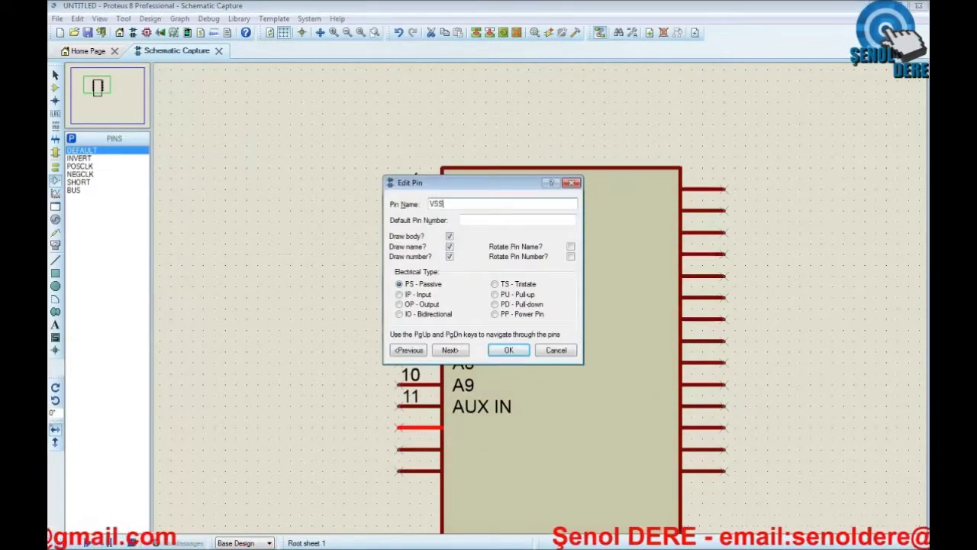
Define the last three left pins as VSSD, VSSA and SP+ with default pin numbers 12, 13 and 14.
{"action": "type", "text": "12"}
{"action": "key", "text": "Page_Down"}
{"action": "type", "text": "VSSA"}
{"action": "key", "text": "Page_Down"}
{"action": "type", "text": "SP+"}
{"action": "key", "text": "Page_Down"}
Define the lowest five right pins, going upward, as SP-, VCCA, MIC, MIC REF and AGC with default pin numbers 15 to 19.
{"action": "type", "text": "SP-"}
{"action": "key", "text": "Page_Down"}
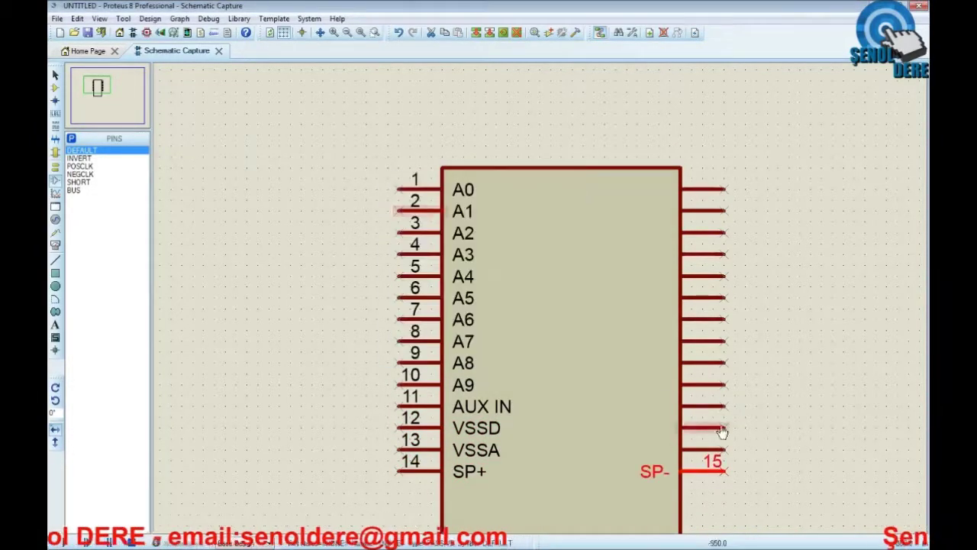
{"action": "type", "text": "VCCA"}
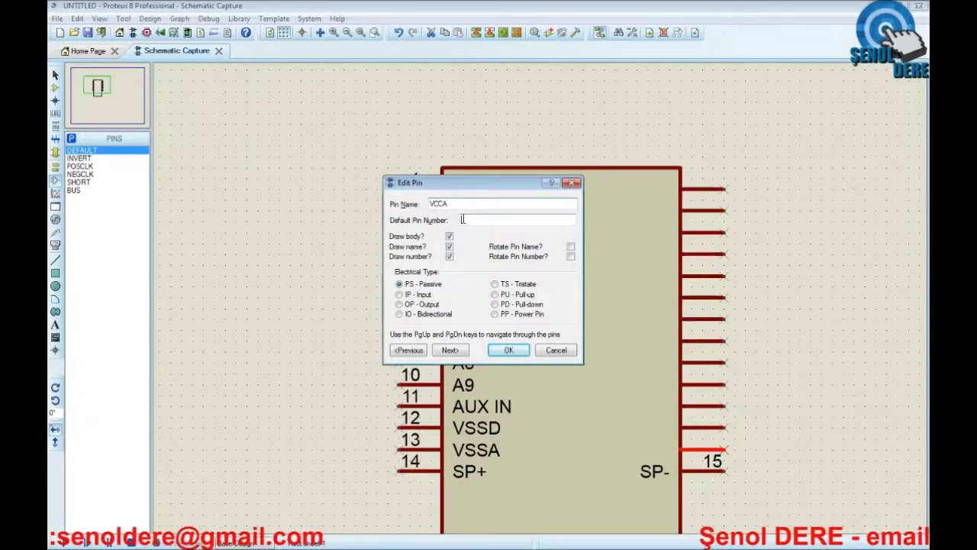
{"action": "key", "text": "Page_Down"}
{"action": "type", "text": "MIC"}
{"action": "key", "text": "Page_Down"}
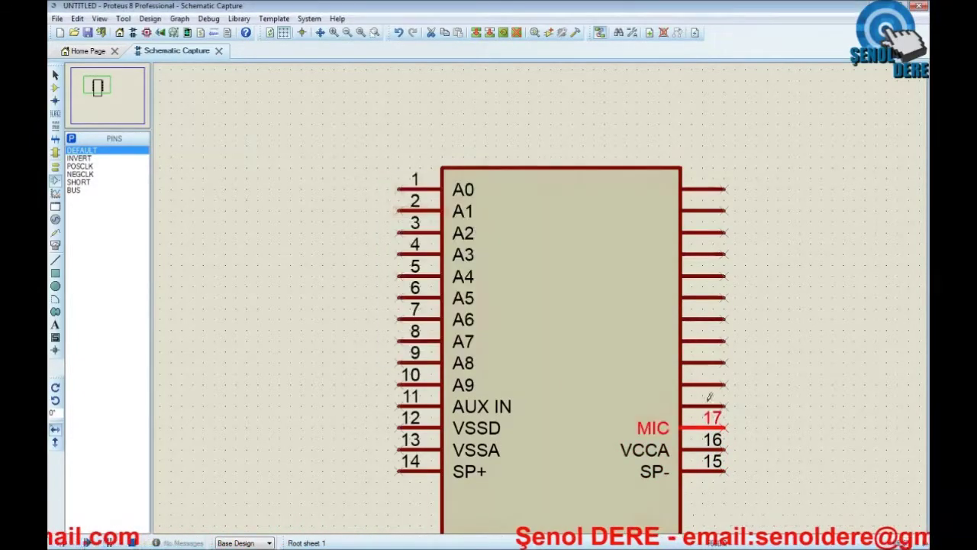
{"action": "key", "text": "Page_Down"}
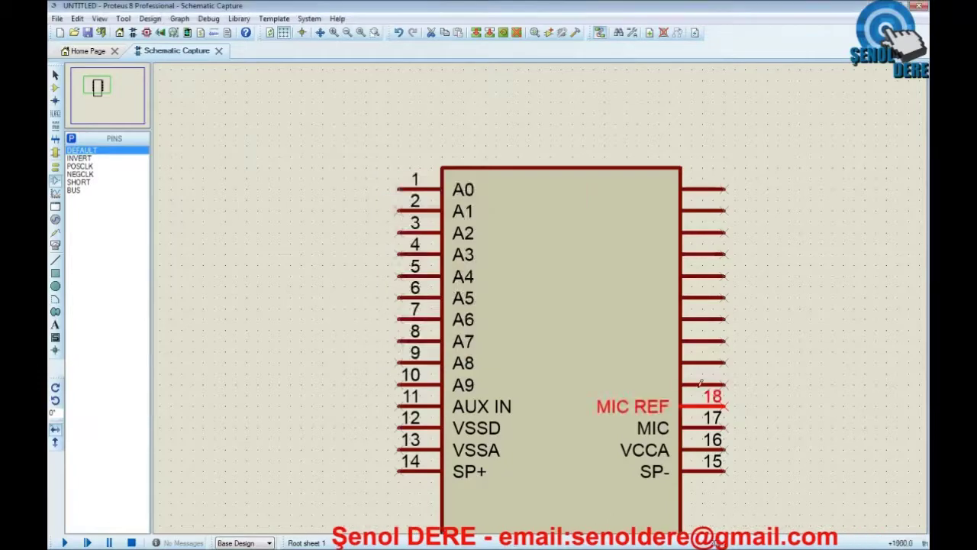
{"action": "key", "text": "Page_Down"}
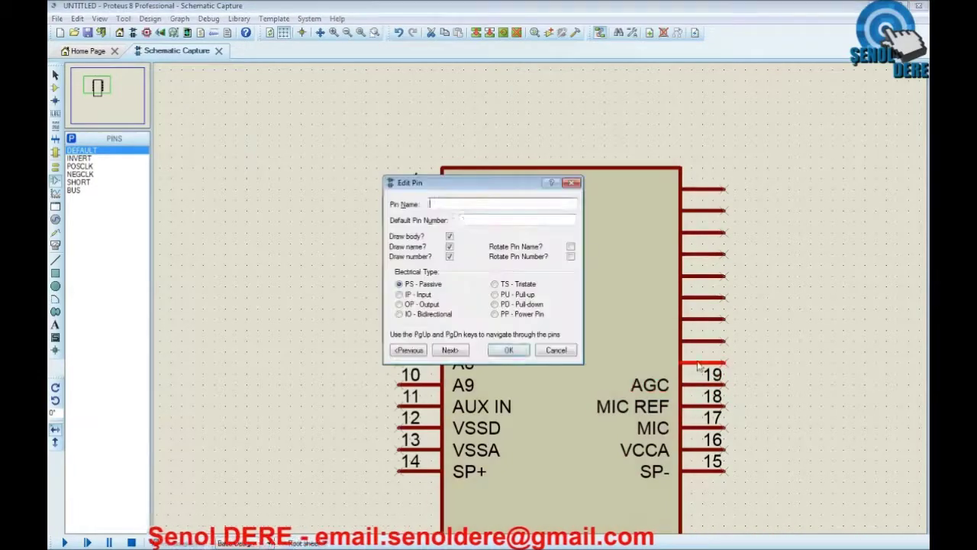
Define the next four right pins, going upward, as ANA IN, ANA OUT, OVF and CE with default pin numbers 20 to 23.
{"action": "type", "text": "ANA IN"}
{"action": "key", "text": "Page_Down"}
{"action": "type", "text": "ANA "}
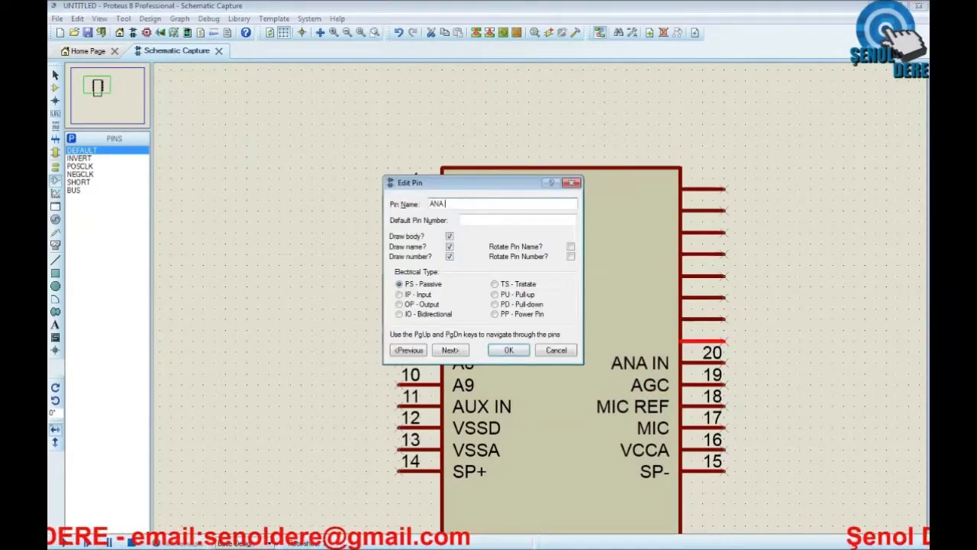
{"action": "type", "text": "OUT"}
{"action": "key", "text": "Page_Down"}
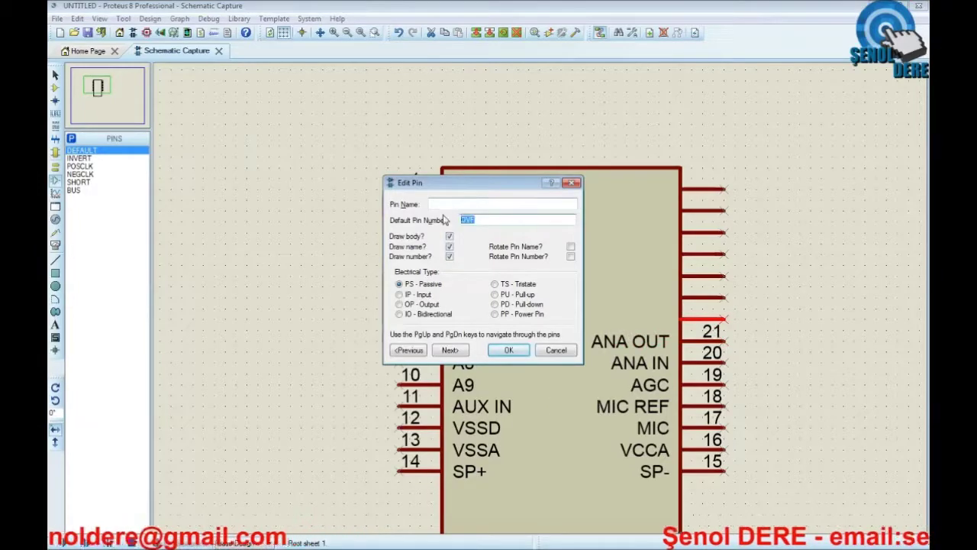
{"action": "double_click", "coordinate": [689, 299]}
{"action": "type", "text": "CE"}
{"action": "key", "text": "Return"}
Define the five uppermost right pins, going upward, as PD, EOM, XCLK, P/R and VCCD with default pin numbers 24 to 28.
{"action": "double_click", "coordinate": [721, 275]}
{"action": "type", "text": "PD"}
{"action": "key", "text": "Page_Down"}
{"action": "type", "text": "EOM"}
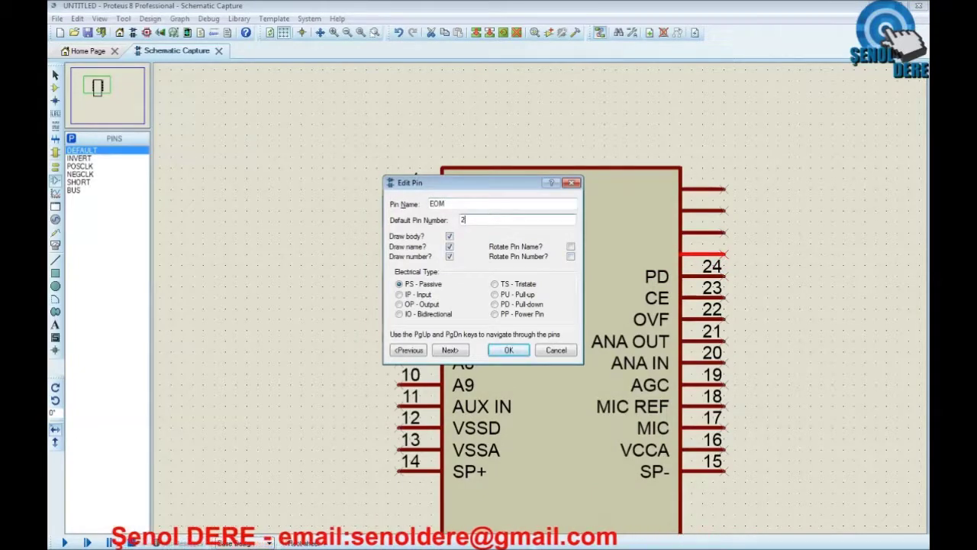
{"action": "key", "text": "Page_Down"}
{"action": "type", "text": "XCLK"}
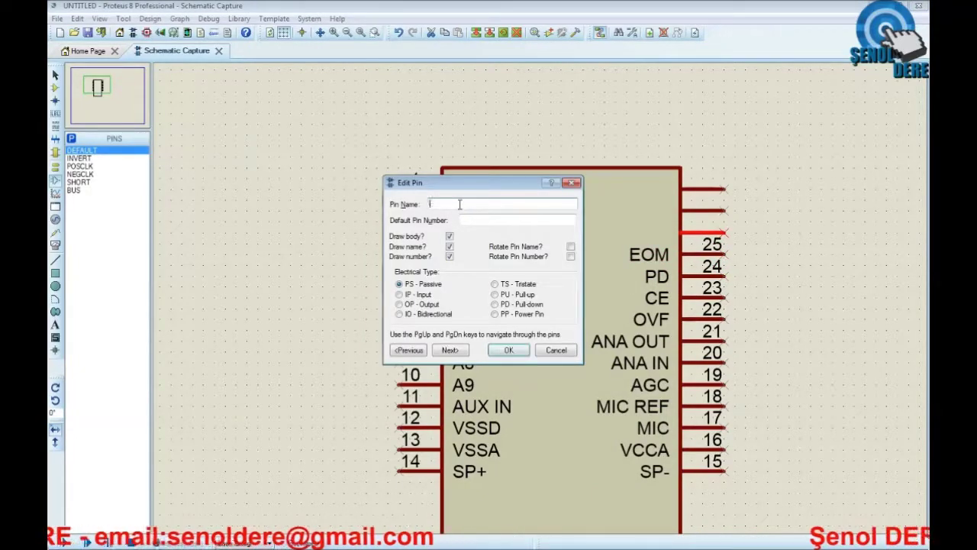
{"action": "key", "text": "Page_Down"}
{"action": "type", "text": "P/R"}
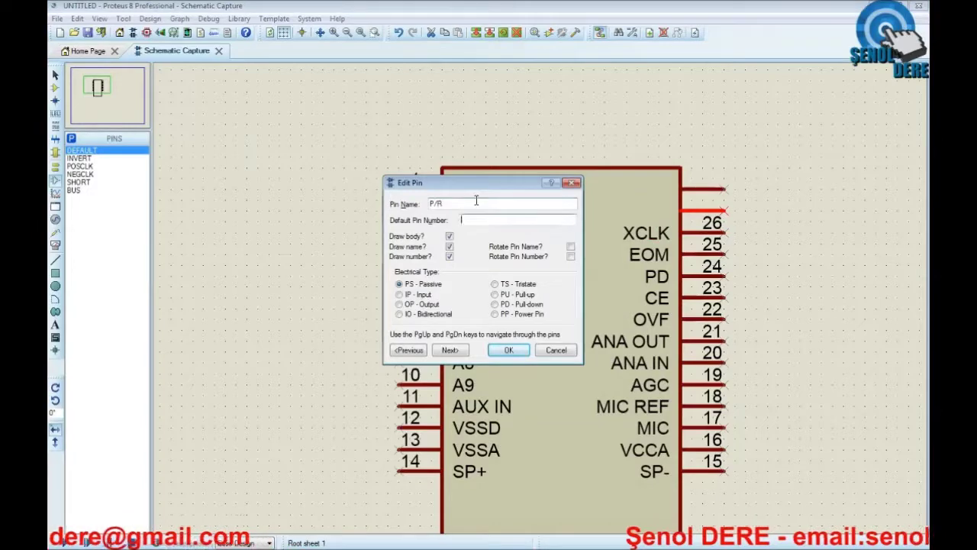
{"action": "key", "text": "Page_Down"}
{"action": "type", "text": "VCCD"}
{"action": "key", "text": "Return"}
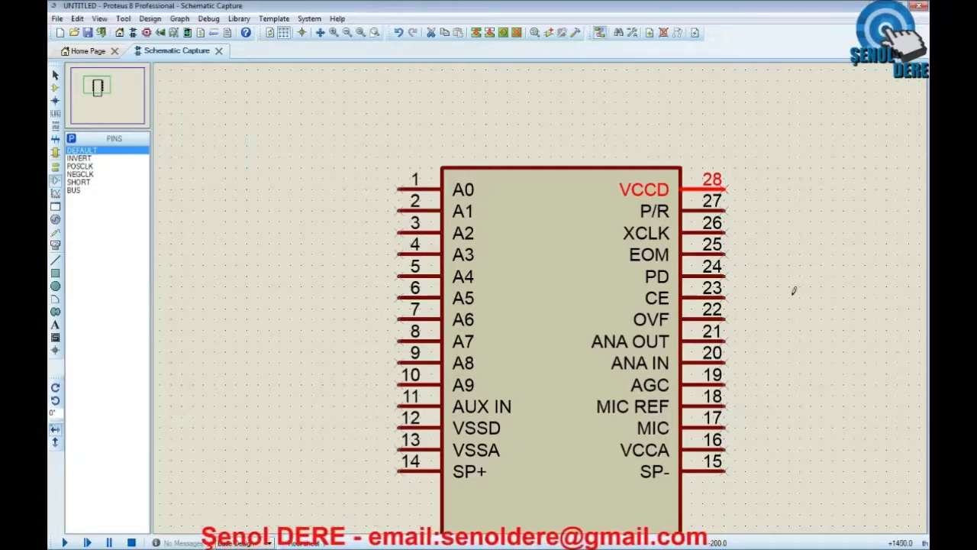
Shorten the symbol's body rectangle by raising its lower edge to just below the SP+ and SP- pins.
{"action": "scroll", "coordinate": [794, 290], "scroll_direction": "down", "scroll_amount": 3}
{"action": "scroll", "coordinate": [613, 306], "scroll_direction": "up", "scroll_amount": 2}
{"action": "scroll", "coordinate": [538, 293], "scroll_direction": "down", "scroll_amount": 1}
{"action": "scroll", "coordinate": [534, 305], "scroll_direction": "up", "scroll_amount": 1}
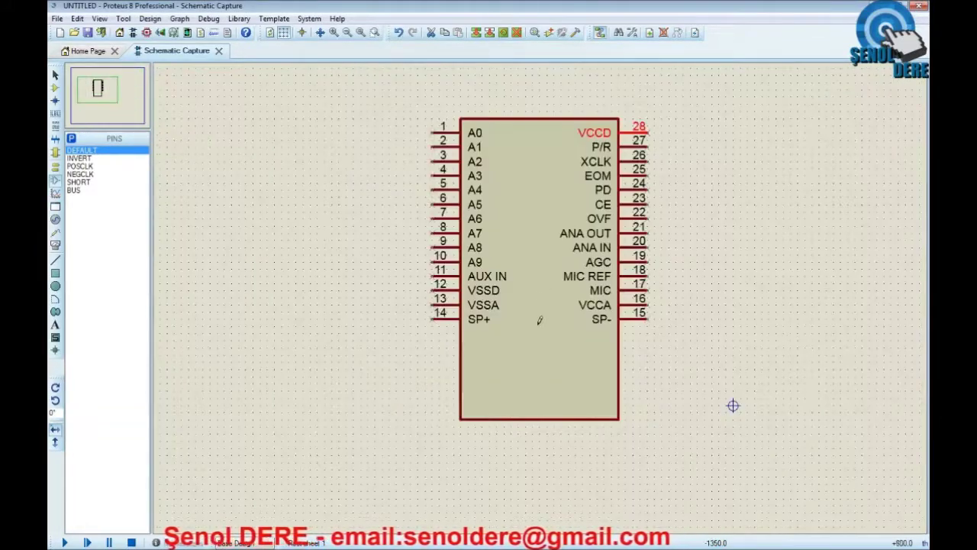
{"action": "right_click", "coordinate": [538, 417]}
{"action": "left_click_drag", "start_coordinate": [539, 420], "coordinate": [539, 332]}
{"action": "left_click", "coordinate": [602, 394]}
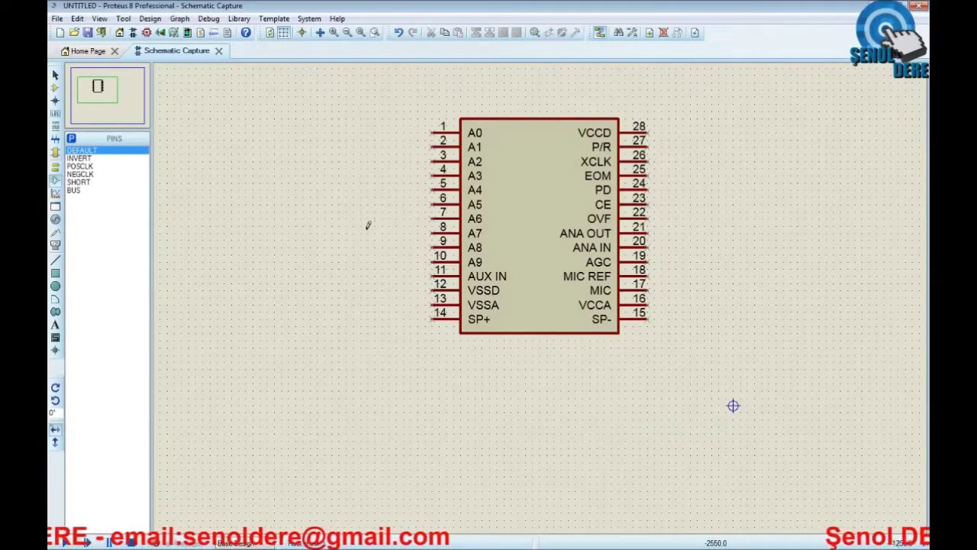
{"action": "left_click_drag", "start_coordinate": [403, 90], "coordinate": [713, 382]}
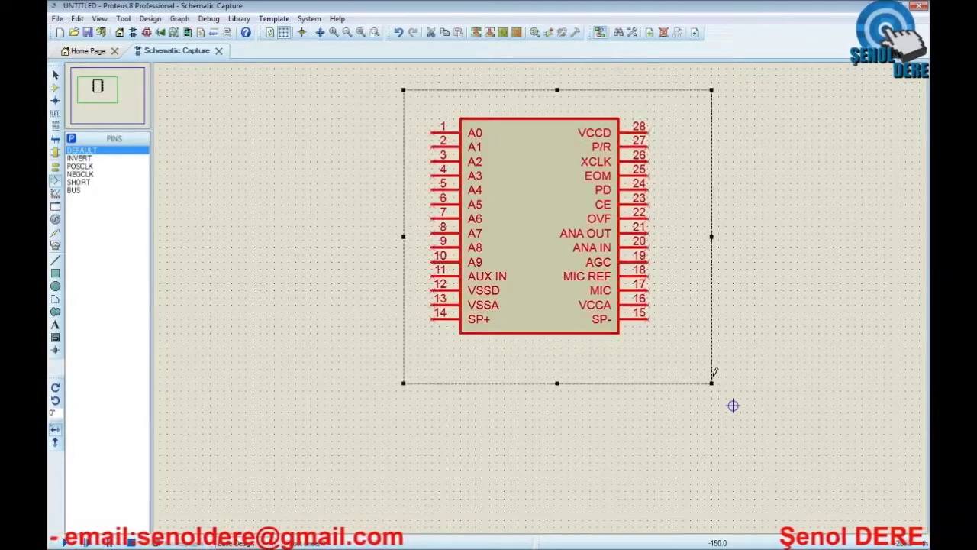
{"action": "right_click", "coordinate": [549, 345]}
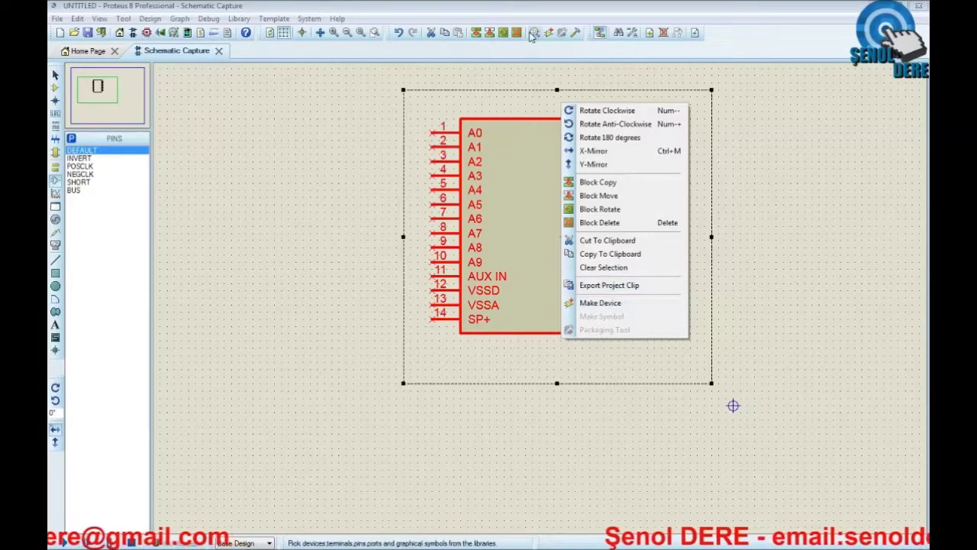
{"action": "left_click", "coordinate": [601, 303]}
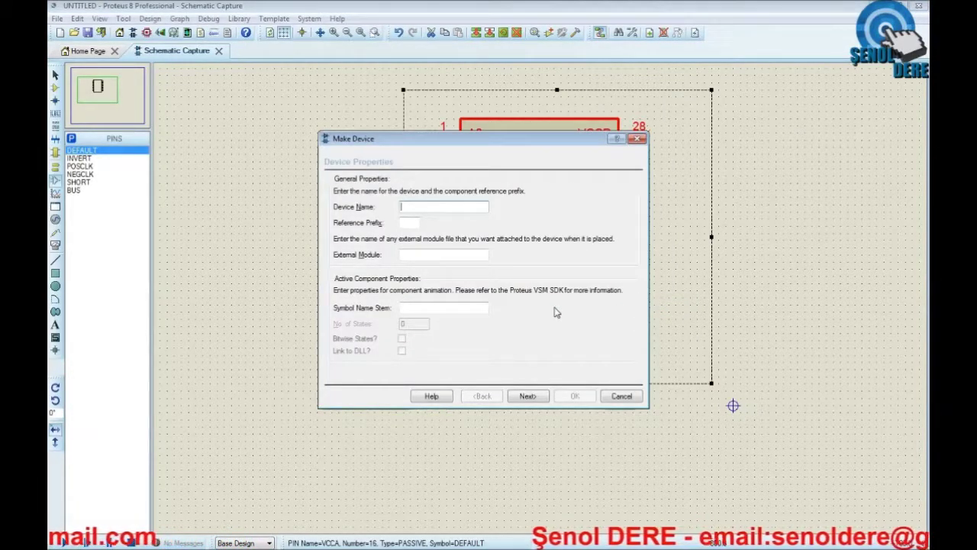
{"action": "type", "text": "ISD"}
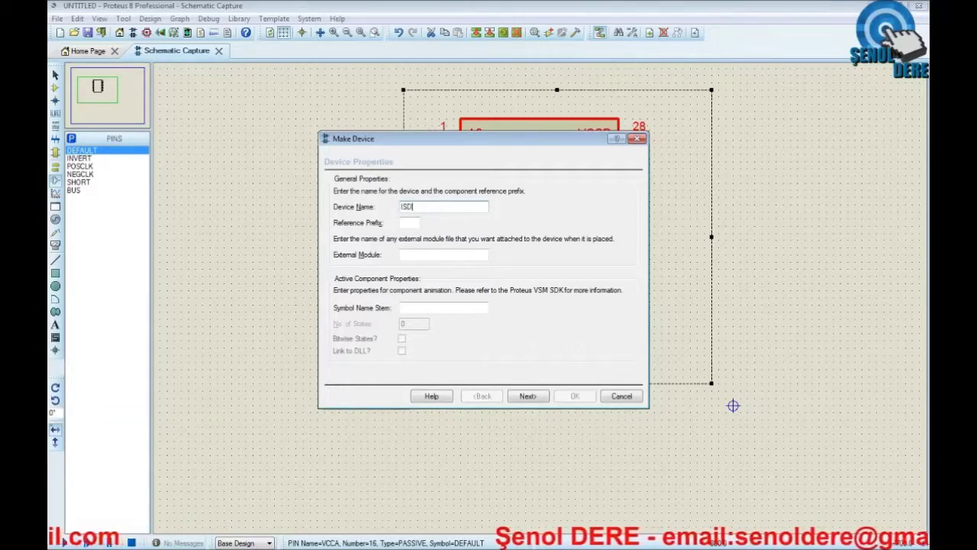
{"action": "type", "text": "-25120"}
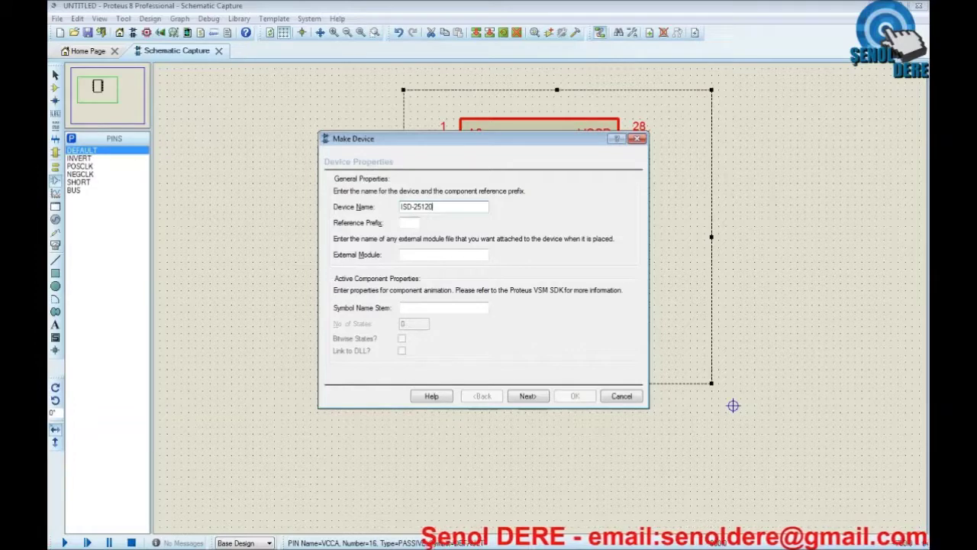
{"action": "key", "text": "Tab"}
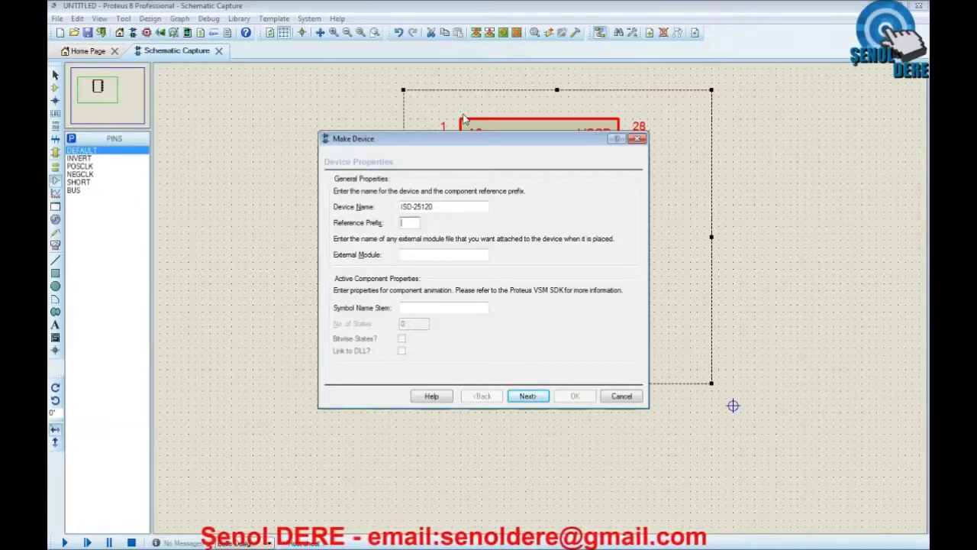
{"action": "type", "text": "DDD"}
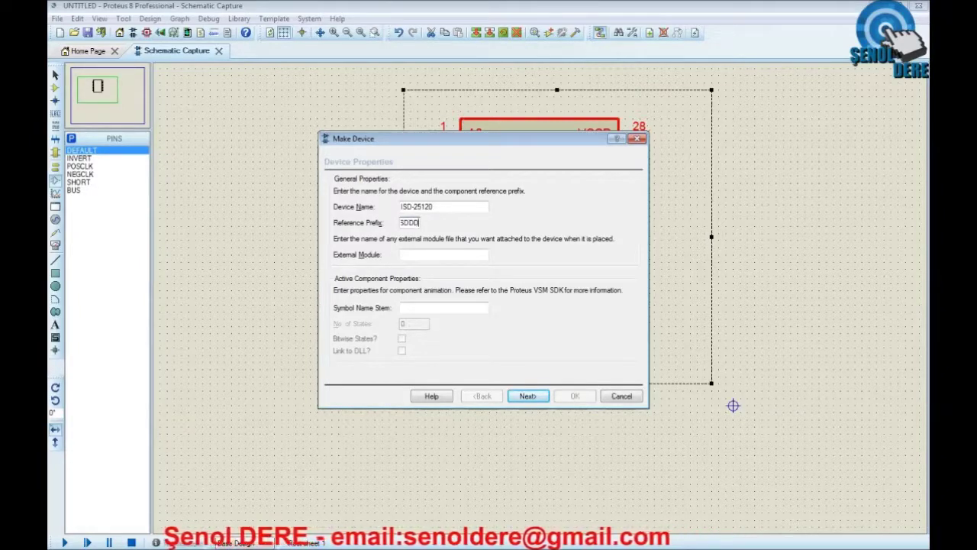
{"action": "key", "text": "BackSpace"}
{"action": "key", "text": "BackSpace"}
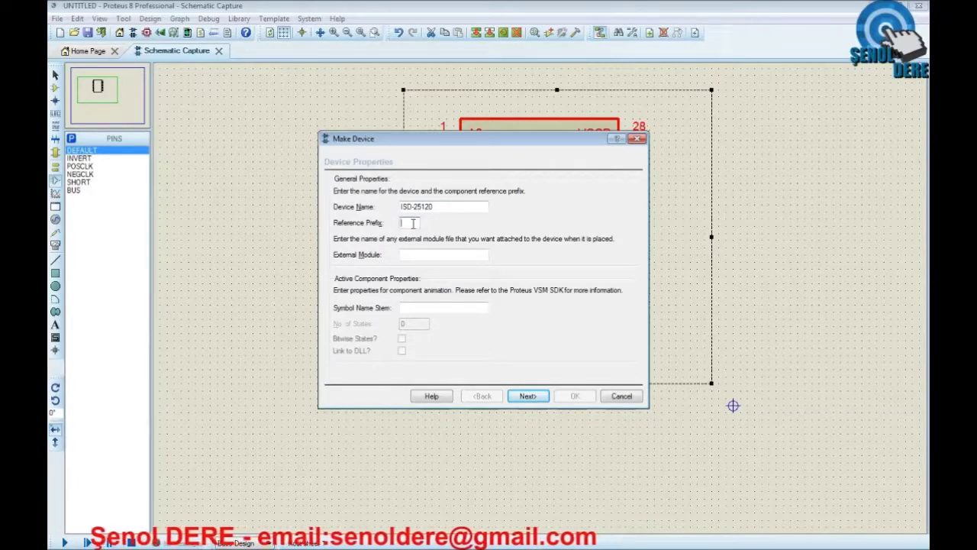
{"action": "type", "text": "ISD"}
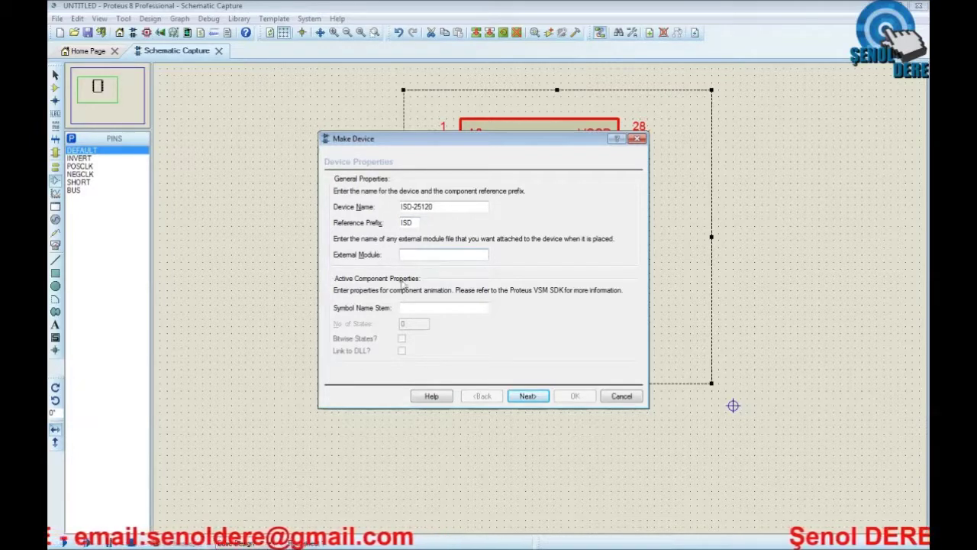
{"action": "left_click", "coordinate": [428, 308]}
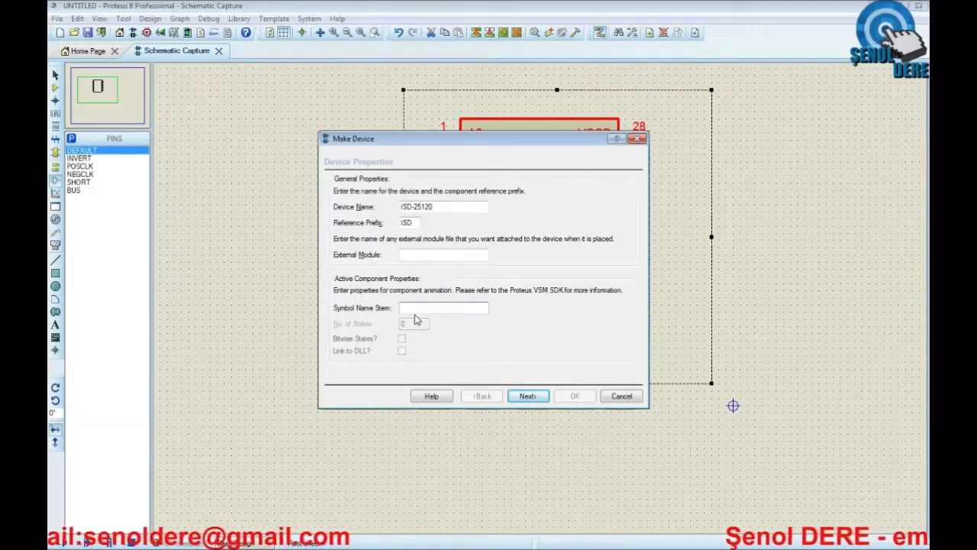
{"action": "left_click", "coordinate": [527, 395]}
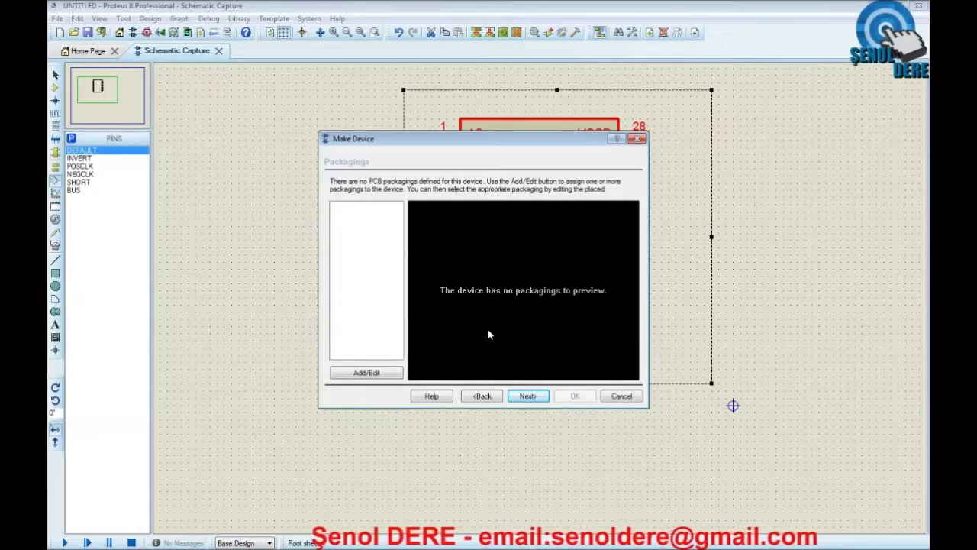
{"action": "left_click", "coordinate": [622, 396]}
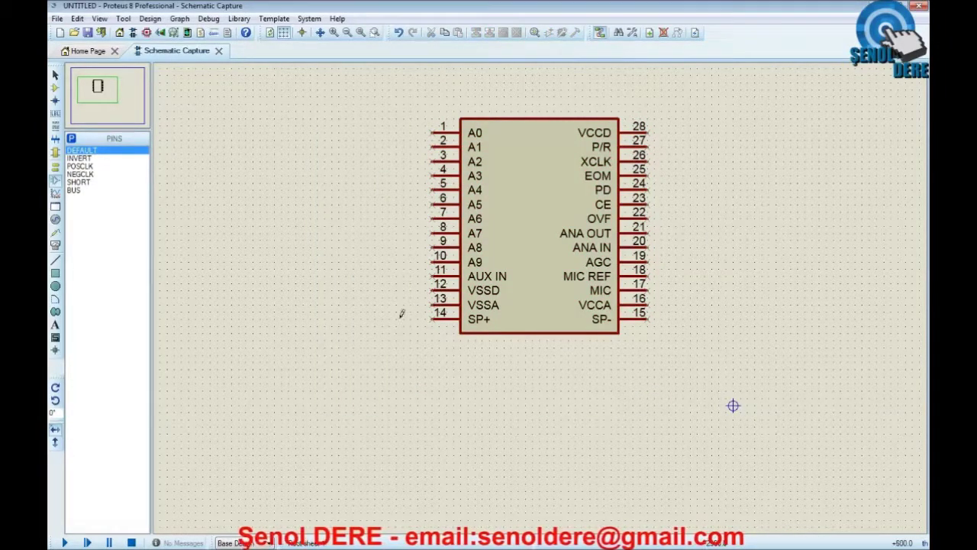
Open an empty PCB layout for the project alongside the schematic.
{"action": "left_click", "coordinate": [146, 32]}
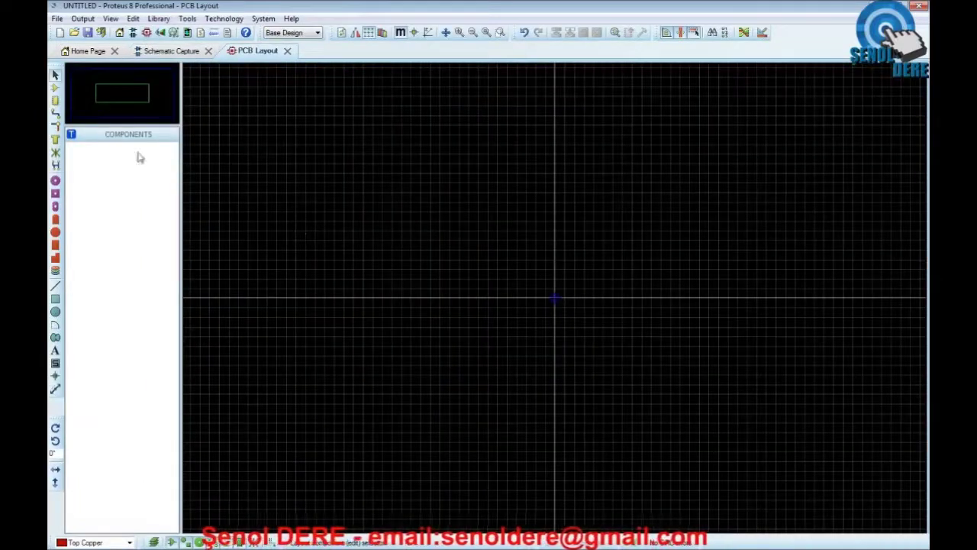
{"action": "left_click", "coordinate": [183, 52]}
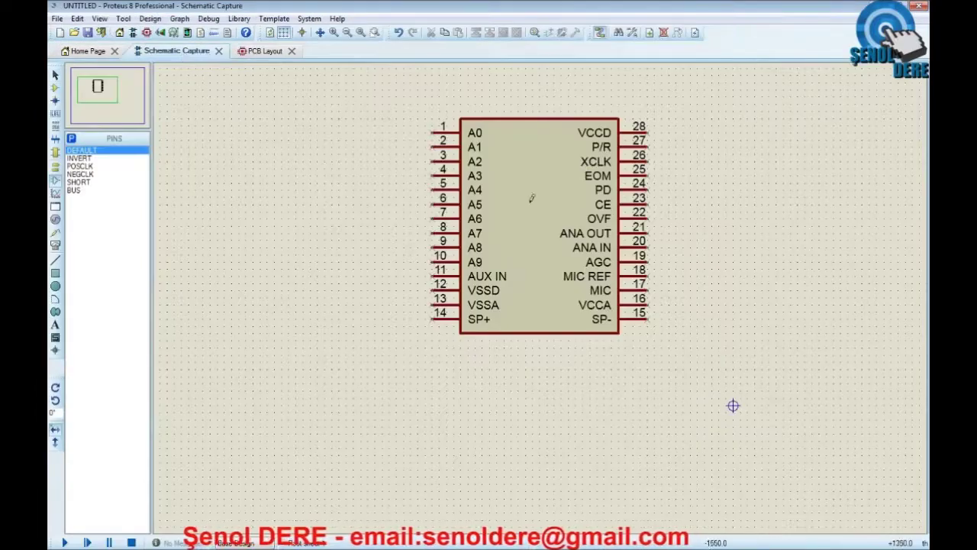
{"action": "left_click", "coordinate": [264, 51]}
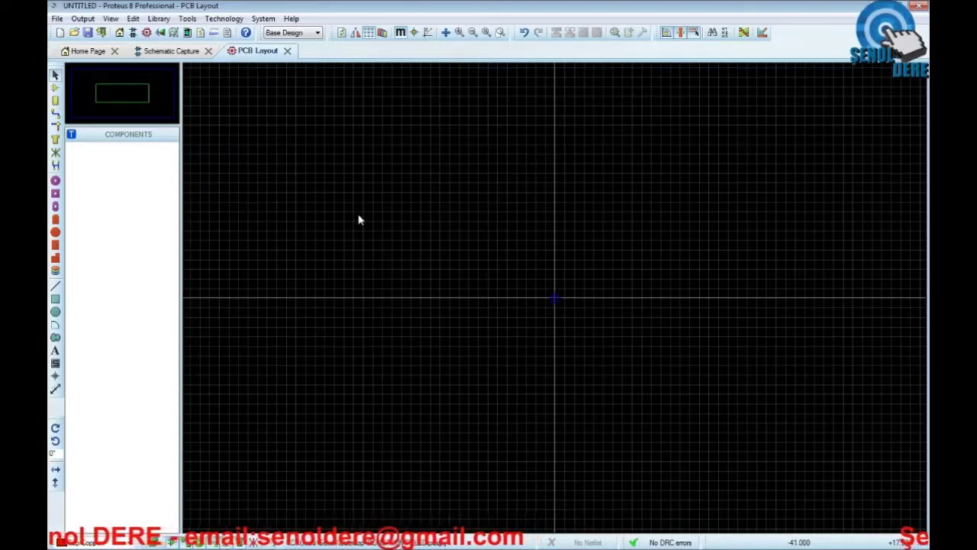
{"action": "scroll", "coordinate": [554, 297], "scroll_direction": "up", "scroll_amount": 3}
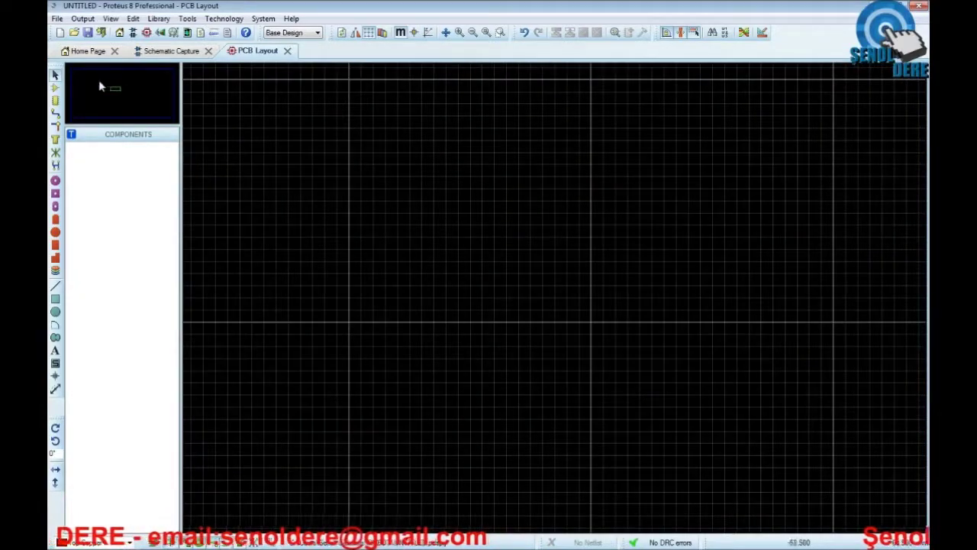
{"action": "scroll", "coordinate": [554, 296], "scroll_direction": "up", "scroll_amount": 1}
{"action": "scroll", "coordinate": [555, 303], "scroll_direction": "up", "scroll_amount": 1}
{"action": "scroll", "coordinate": [555, 303], "scroll_direction": "down", "scroll_amount": 1}
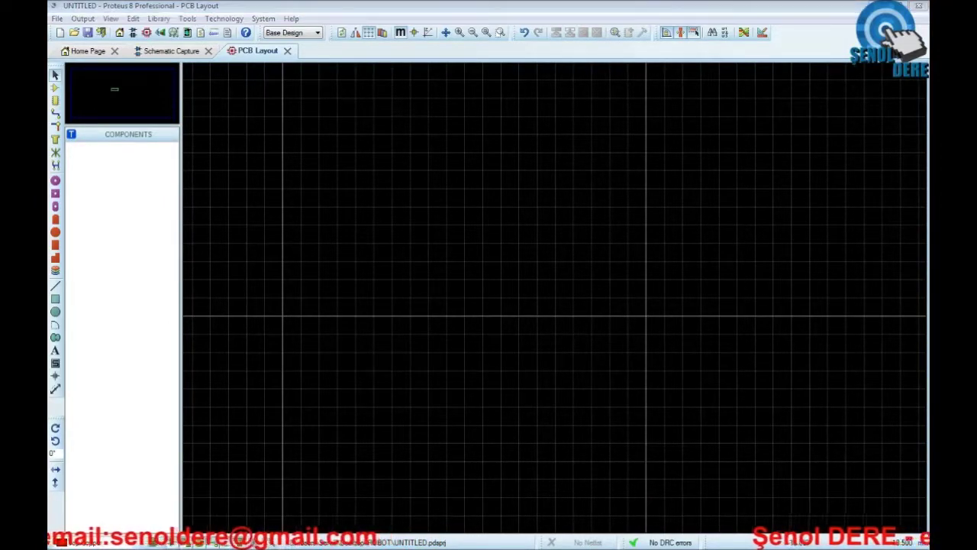
Switch to the ISD2560/75/90/120 datasheet in the browser and find the ordering information on its last page.
{"action": "left_click_drag", "start_coordinate": [928, 35], "coordinate": [417, 35]}
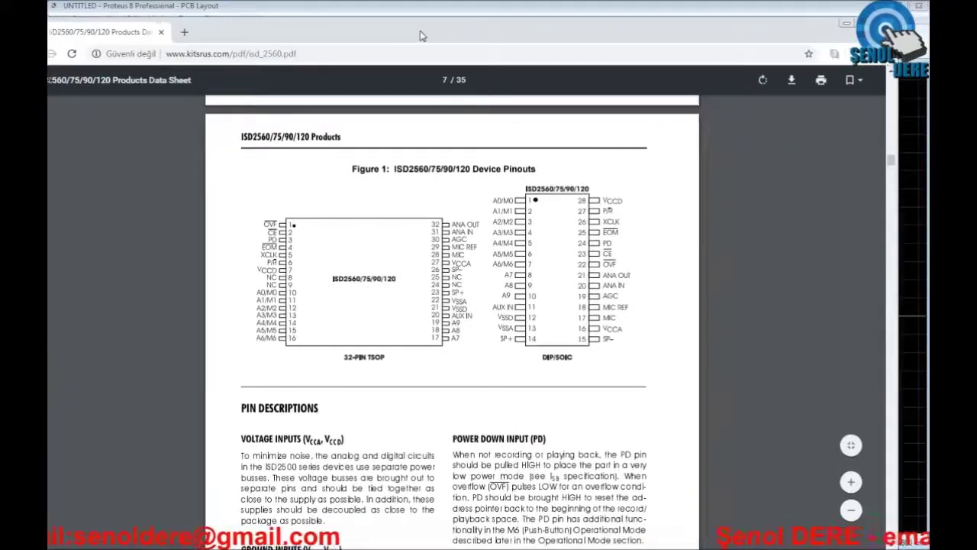
{"action": "double_click", "coordinate": [417, 35]}
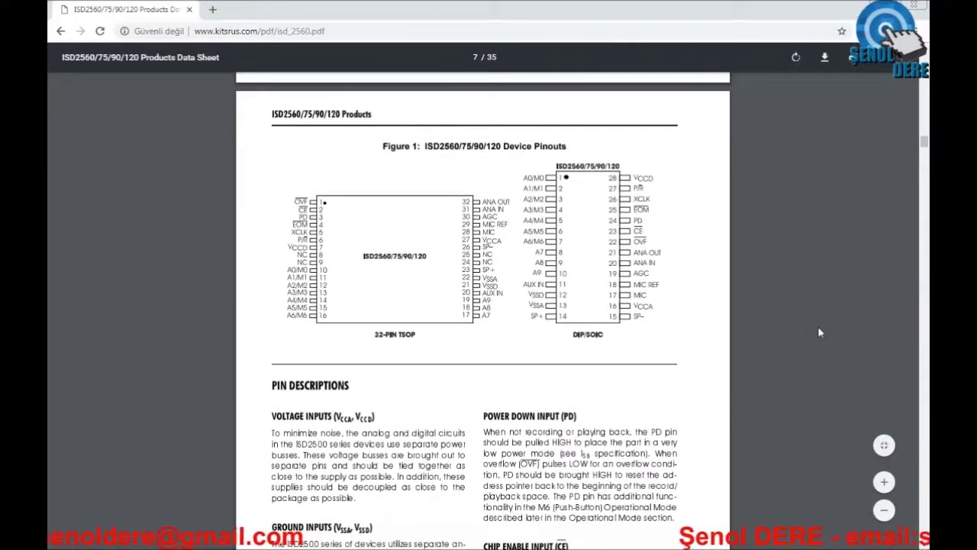
{"action": "scroll", "coordinate": [818, 332], "scroll_direction": "down", "scroll_amount": 6}
{"action": "left_click_drag", "start_coordinate": [924, 153], "coordinate": [924, 511]}
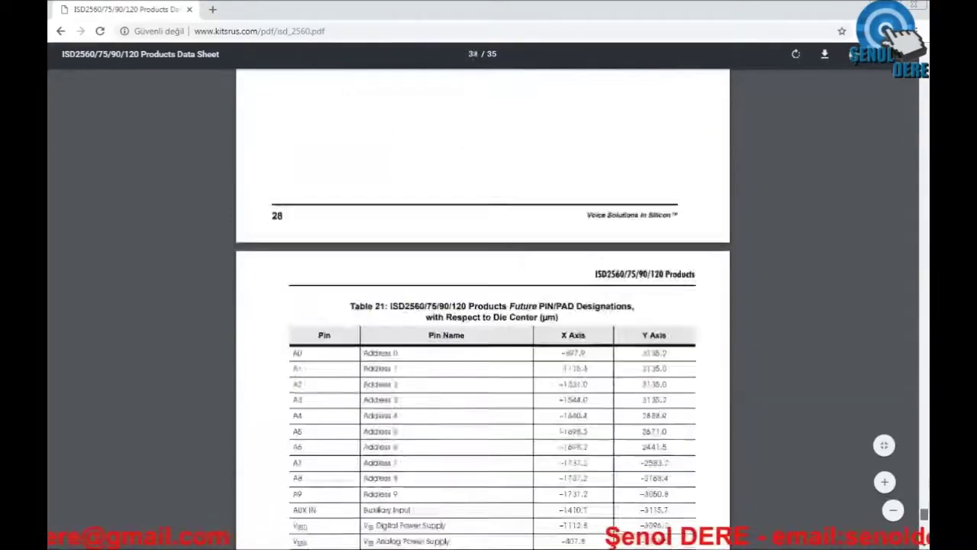
{"action": "scroll", "coordinate": [235, 288], "scroll_direction": "down", "scroll_amount": 15}
{"action": "scroll", "coordinate": [234, 288], "scroll_direction": "up", "scroll_amount": 4}
{"action": "scroll", "coordinate": [235, 288], "scroll_direction": "down", "scroll_amount": 1}
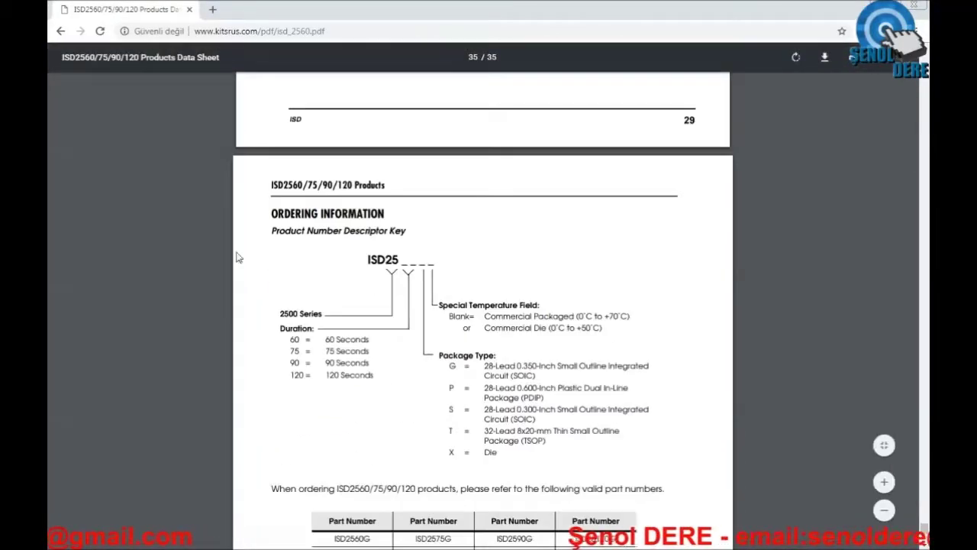
Examine the product number descriptor key for the series, duration, special temperature field and package type codes.
{"action": "left_click_drag", "start_coordinate": [292, 327], "coordinate": [333, 341]}
{"action": "left_click", "coordinate": [319, 326]}
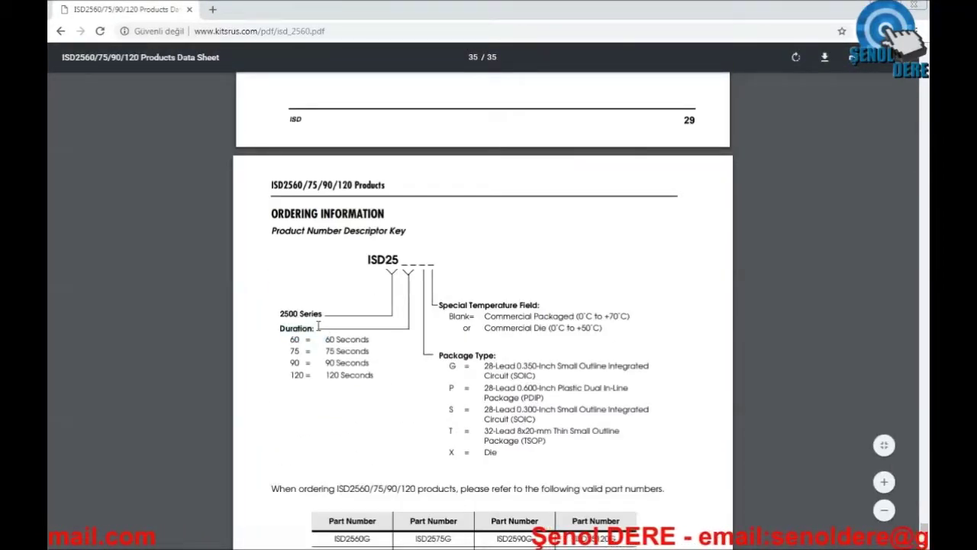
{"action": "triple_click", "coordinate": [312, 313]}
{"action": "left_click", "coordinate": [282, 330]}
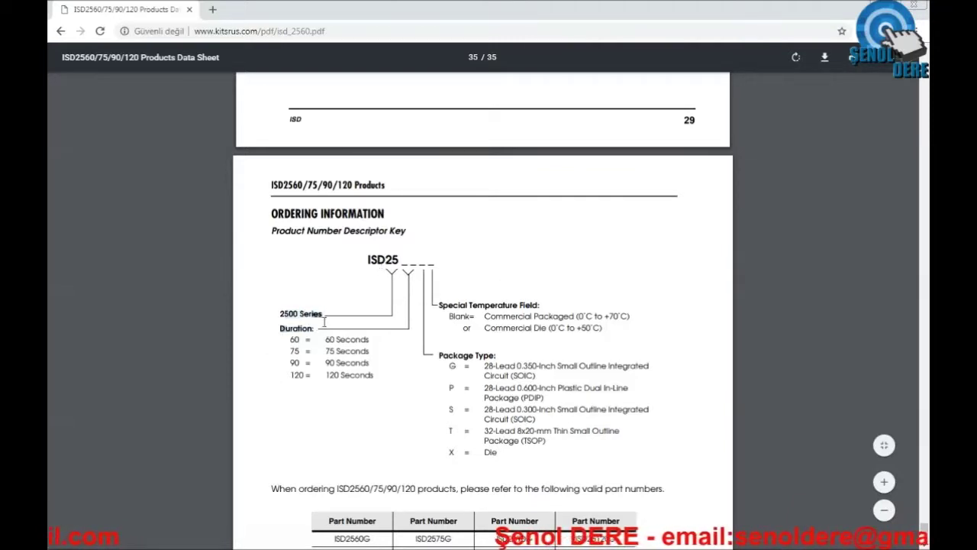
{"action": "left_click_drag", "start_coordinate": [290, 336], "coordinate": [377, 382]}
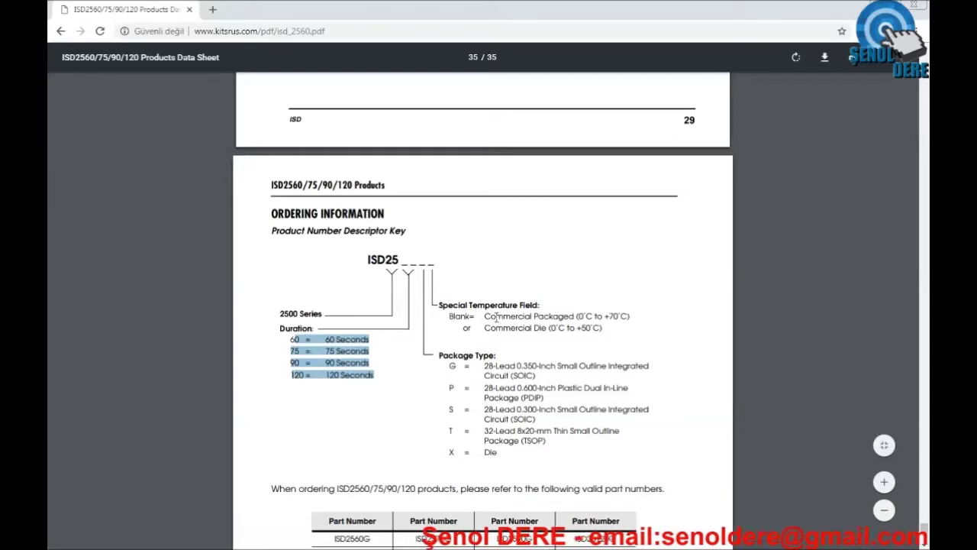
{"action": "triple_click", "coordinate": [496, 316]}
{"action": "left_click", "coordinate": [487, 322]}
{"action": "left_click_drag", "start_coordinate": [434, 301], "coordinate": [546, 303]}
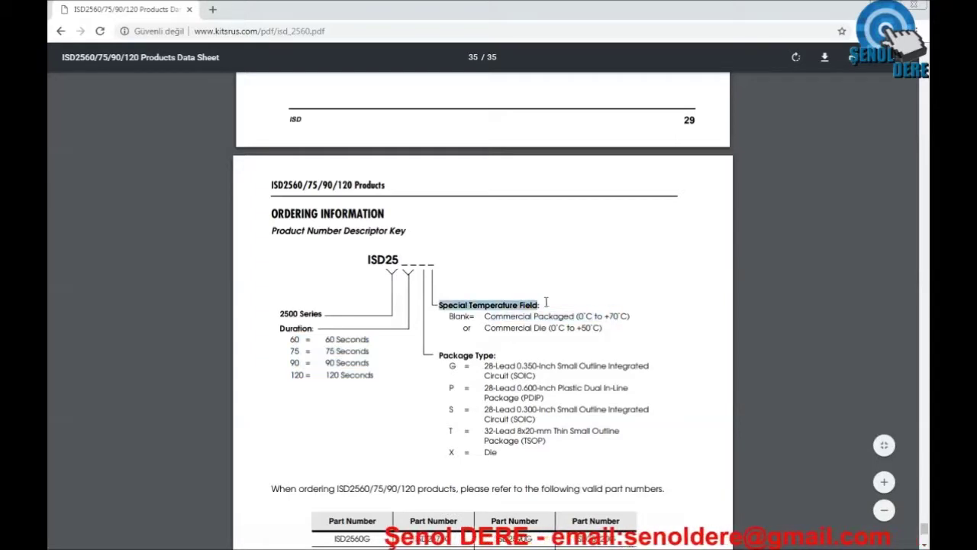
{"action": "left_click", "coordinate": [547, 310]}
{"action": "left_click_drag", "start_coordinate": [546, 305], "coordinate": [424, 307]}
{"action": "left_click", "coordinate": [547, 361]}
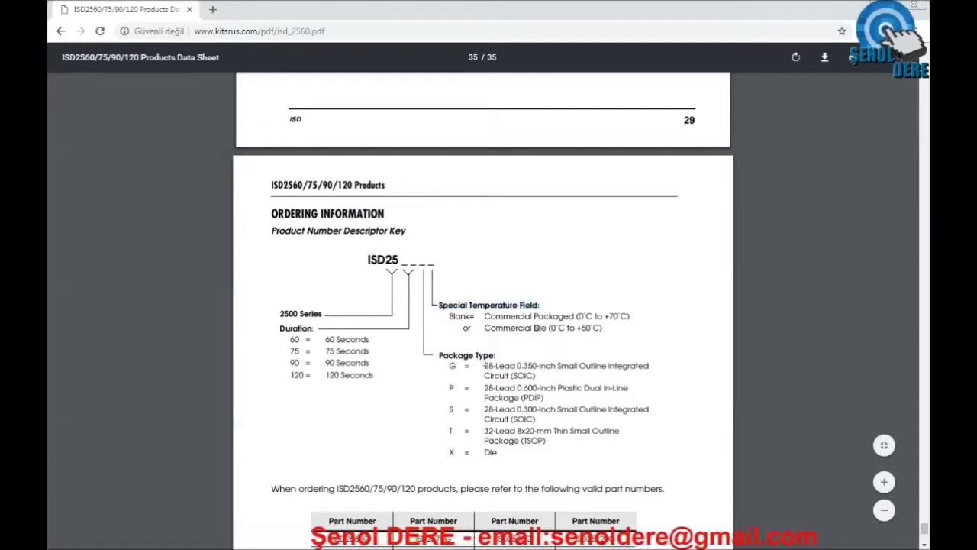
{"action": "left_click_drag", "start_coordinate": [523, 365], "coordinate": [421, 354]}
{"action": "left_click", "coordinate": [537, 398]}
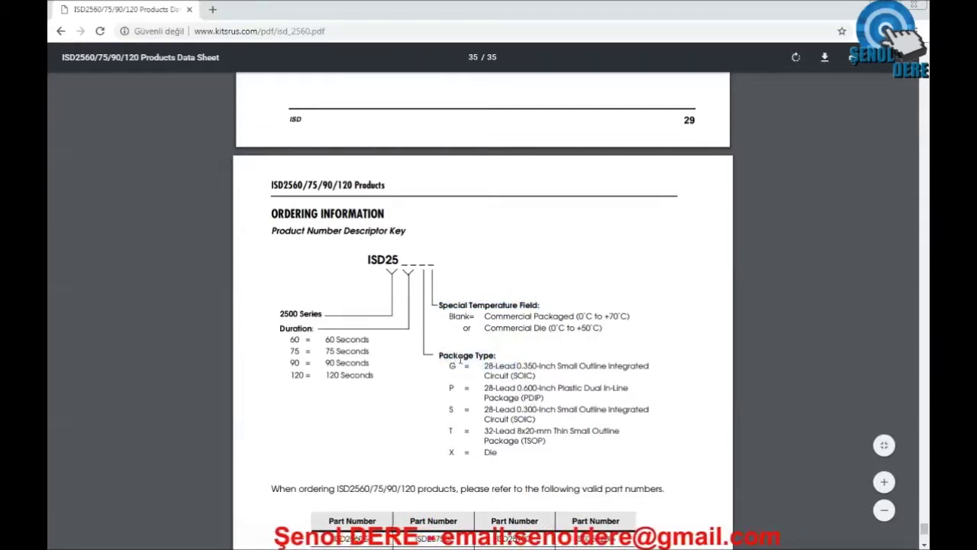
Find the 28-lead 0.600-inch PDIP (P) package drawing in the datasheet.
{"action": "scroll", "coordinate": [550, 374], "scroll_direction": "up", "scroll_amount": 15}
{"action": "scroll", "coordinate": [547, 370], "scroll_direction": "up", "scroll_amount": 20}
{"action": "scroll", "coordinate": [547, 369], "scroll_direction": "down", "scroll_amount": 5}
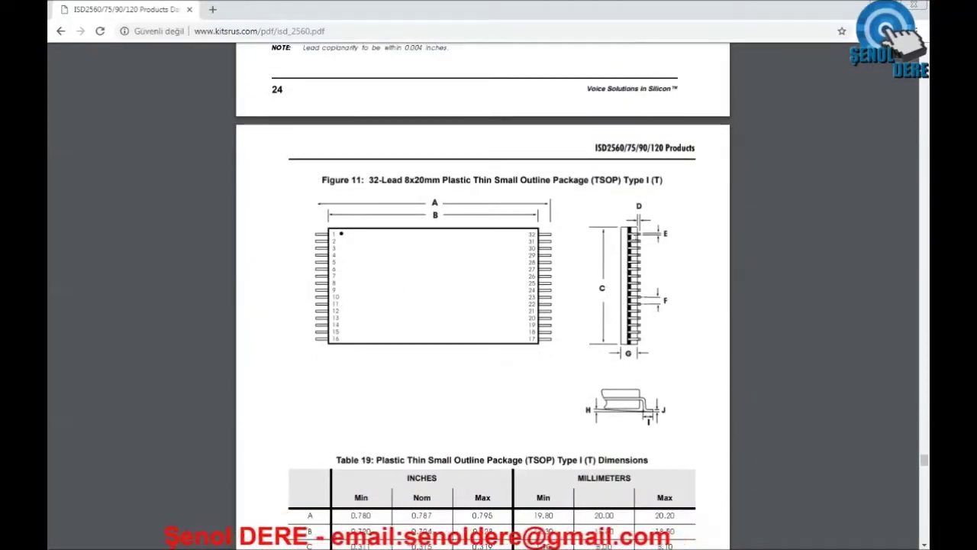
{"action": "scroll", "coordinate": [505, 357], "scroll_direction": "up", "scroll_amount": 5}
{"action": "scroll", "coordinate": [504, 357], "scroll_direction": "down", "scroll_amount": 5}
{"action": "scroll", "coordinate": [505, 358], "scroll_direction": "up", "scroll_amount": 8}
{"action": "scroll", "coordinate": [505, 348], "scroll_direction": "down", "scroll_amount": 1}
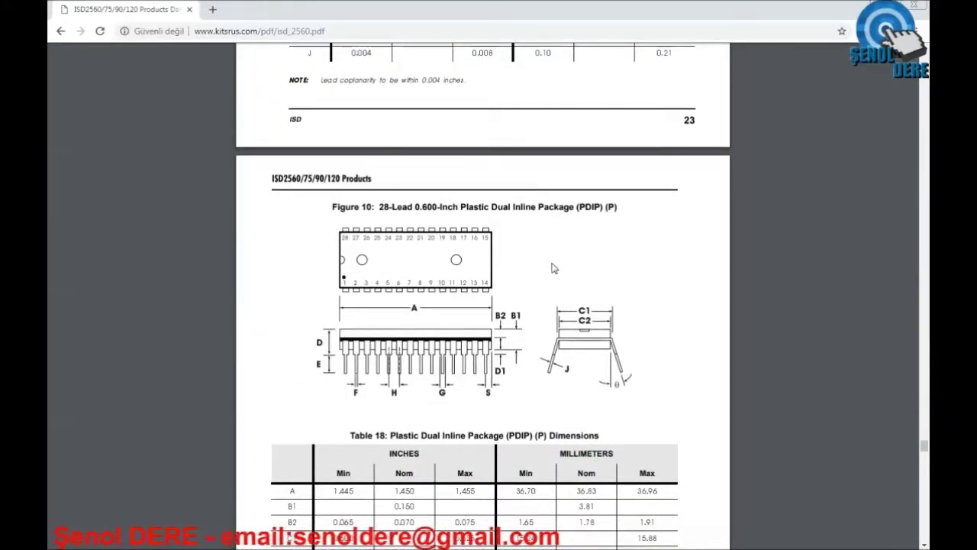
Examine the PDIP dimensions table for the lead pitch H in inches and millimetres.
{"action": "scroll", "coordinate": [543, 268], "scroll_direction": "down", "scroll_amount": 2}
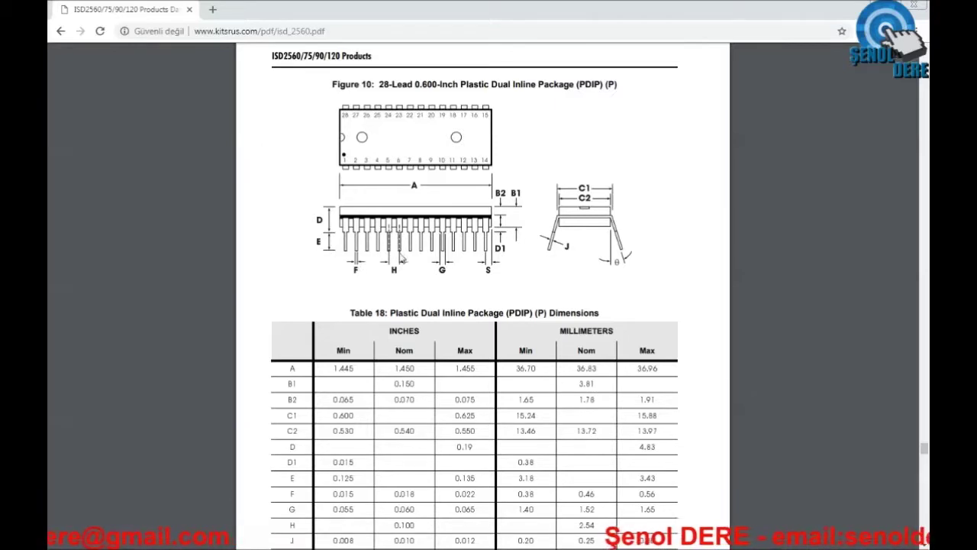
{"action": "scroll", "coordinate": [438, 360], "scroll_direction": "down", "scroll_amount": 1}
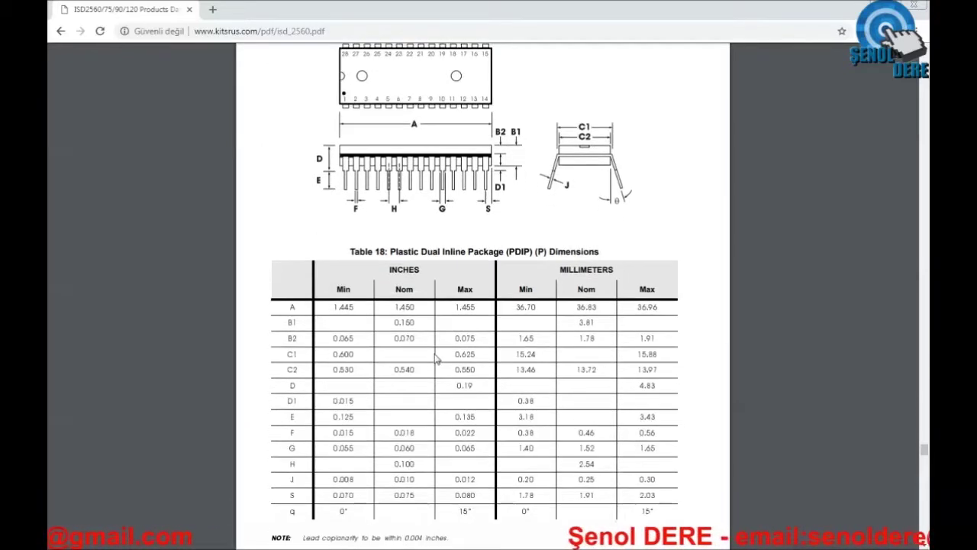
{"action": "double_click", "coordinate": [293, 464]}
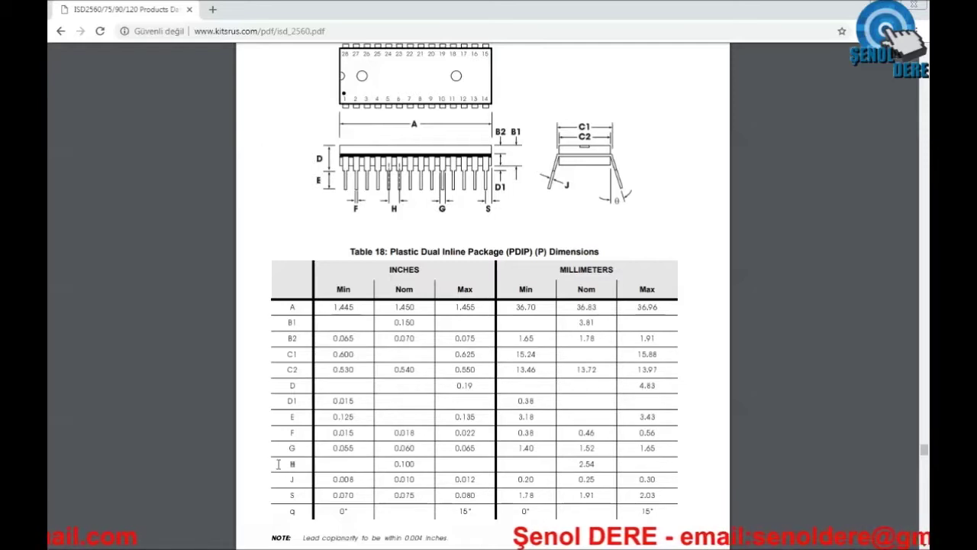
{"action": "left_click", "coordinate": [426, 463]}
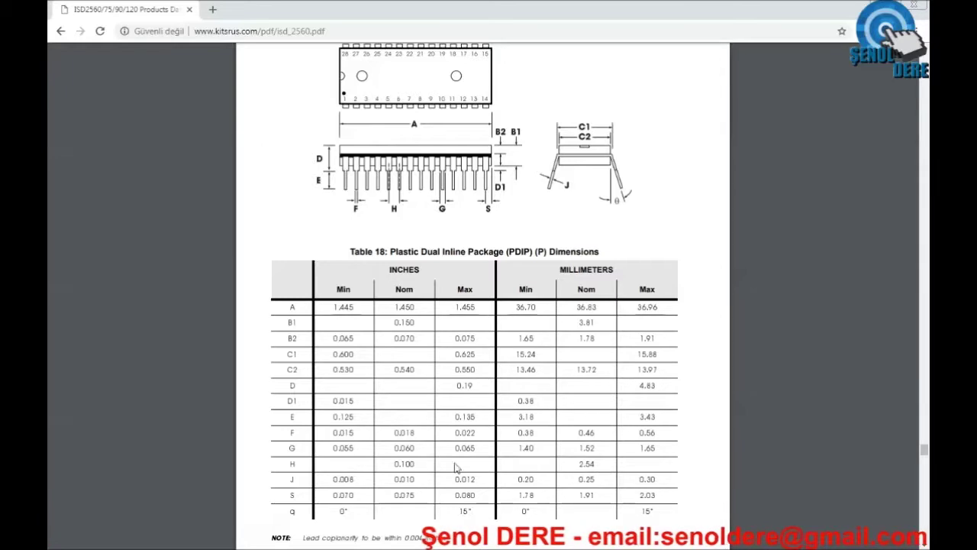
{"action": "left_click_drag", "start_coordinate": [600, 466], "coordinate": [574, 466]}
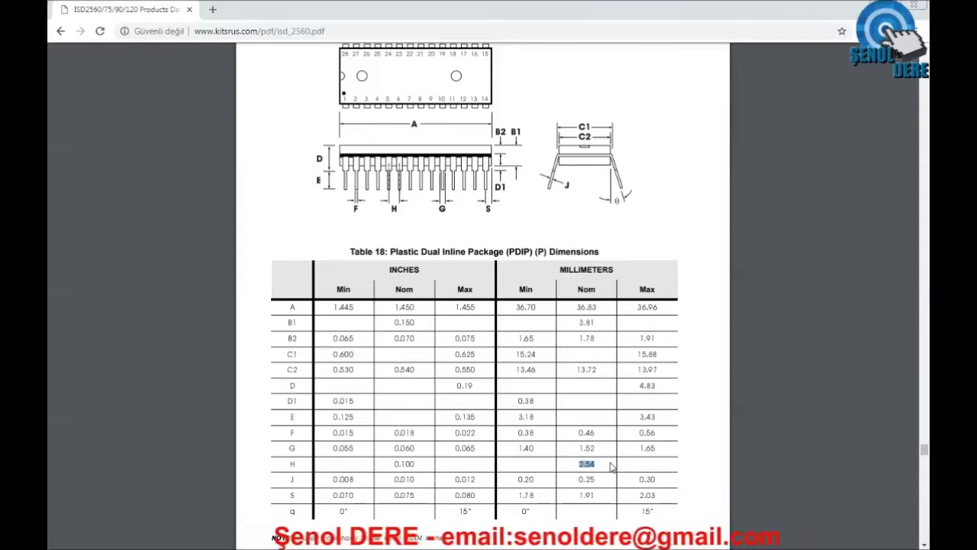
{"action": "left_click", "coordinate": [419, 471]}
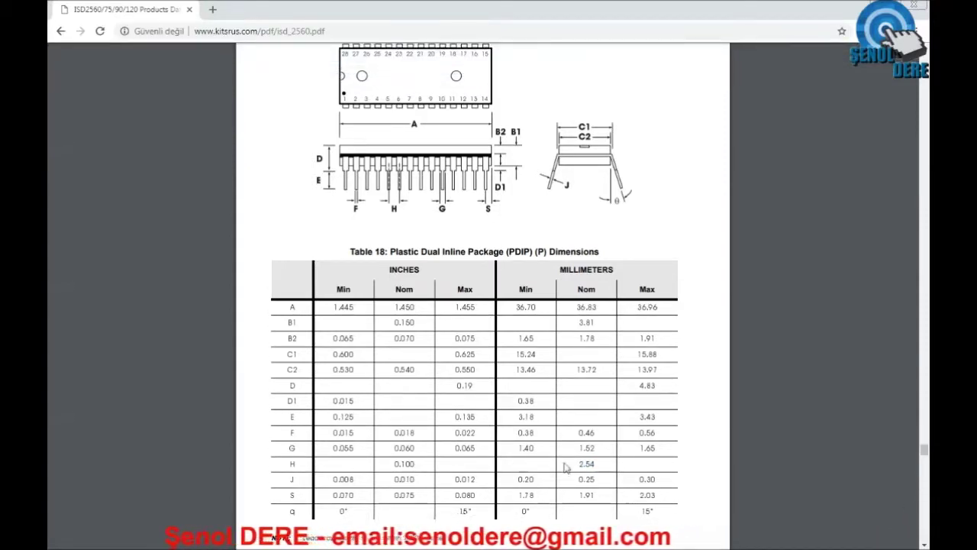
{"action": "left_click_drag", "start_coordinate": [604, 465], "coordinate": [572, 463]}
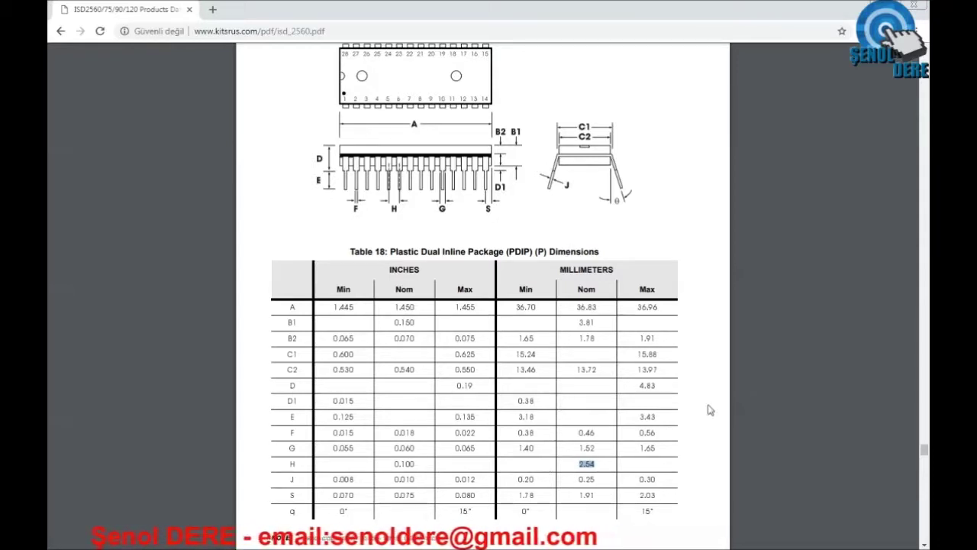
Switch back to the Proteus PCB layout and choose the STDDIL style for DIL through-hole pads.
{"action": "key", "text": "alt+Tab"}
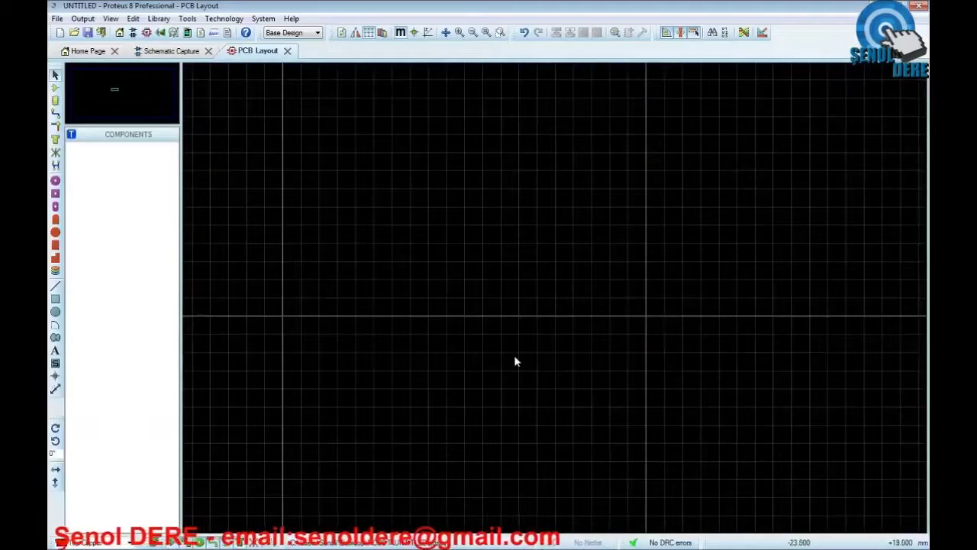
{"action": "left_click", "coordinate": [56, 207]}
{"action": "left_click", "coordinate": [84, 154]}
{"action": "left_click", "coordinate": [88, 163]}
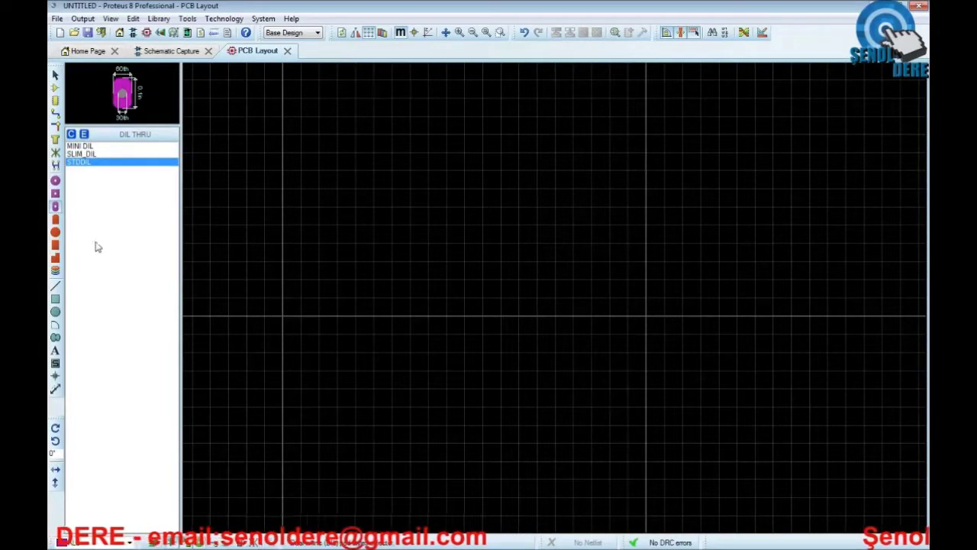
{"action": "left_click", "coordinate": [55, 180]}
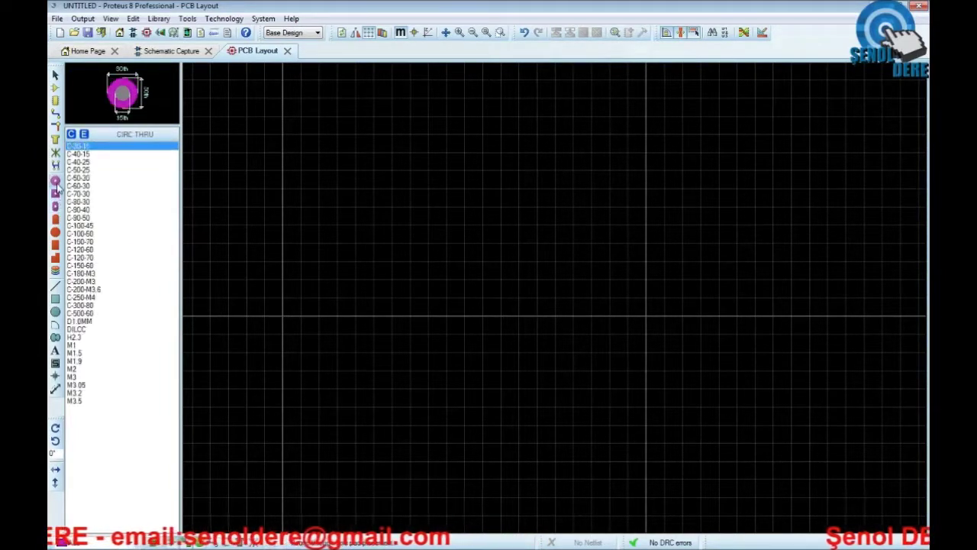
{"action": "left_click", "coordinate": [55, 206]}
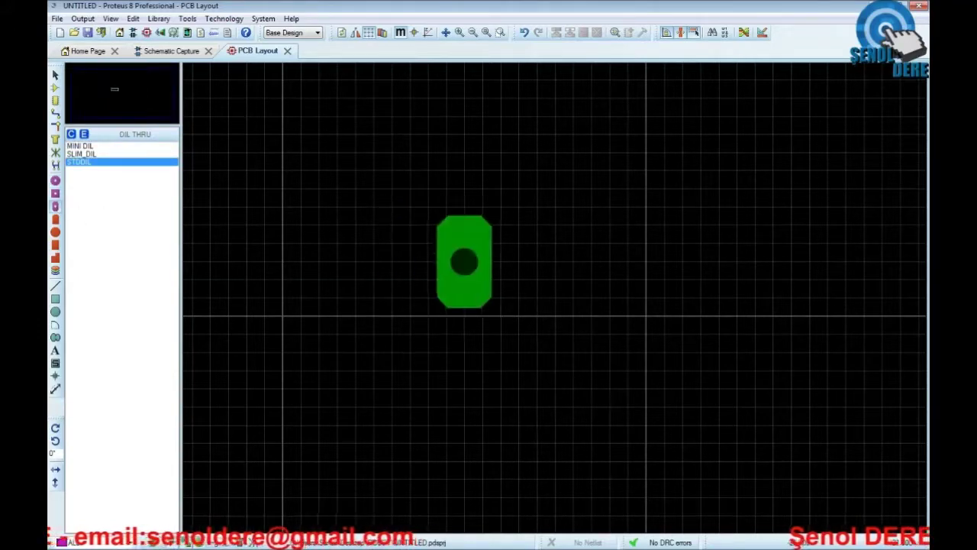
Switch the layout to imperial units and place the first STDDIL pad, rotated -90°, on a major grid intersection.
{"action": "left_click", "coordinate": [402, 34]}
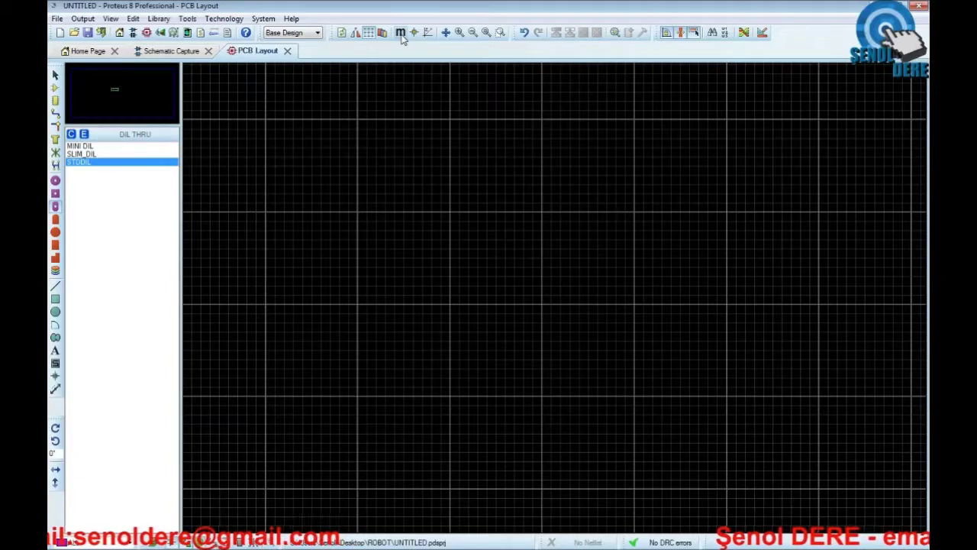
{"action": "scroll", "coordinate": [341, 214], "scroll_direction": "up", "scroll_amount": 2}
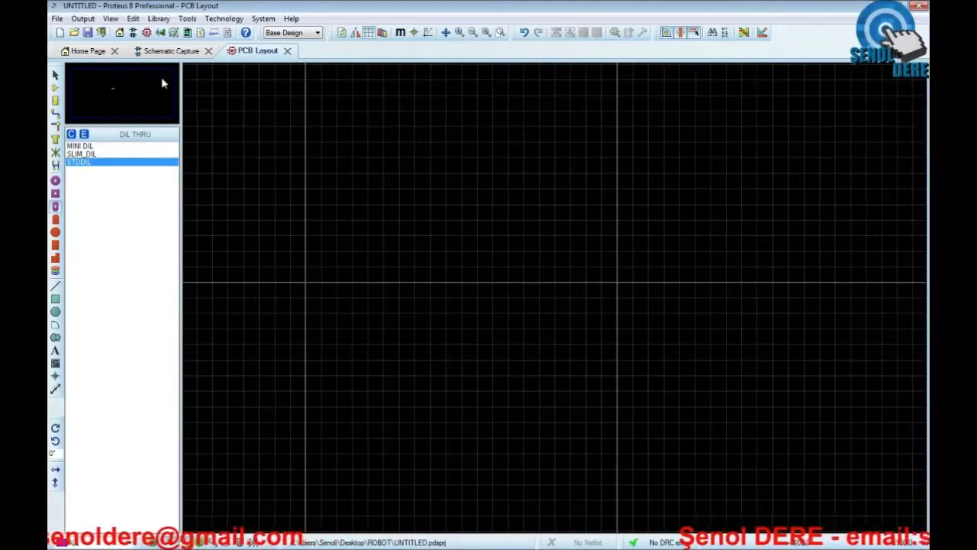
{"action": "left_click", "coordinate": [111, 18]}
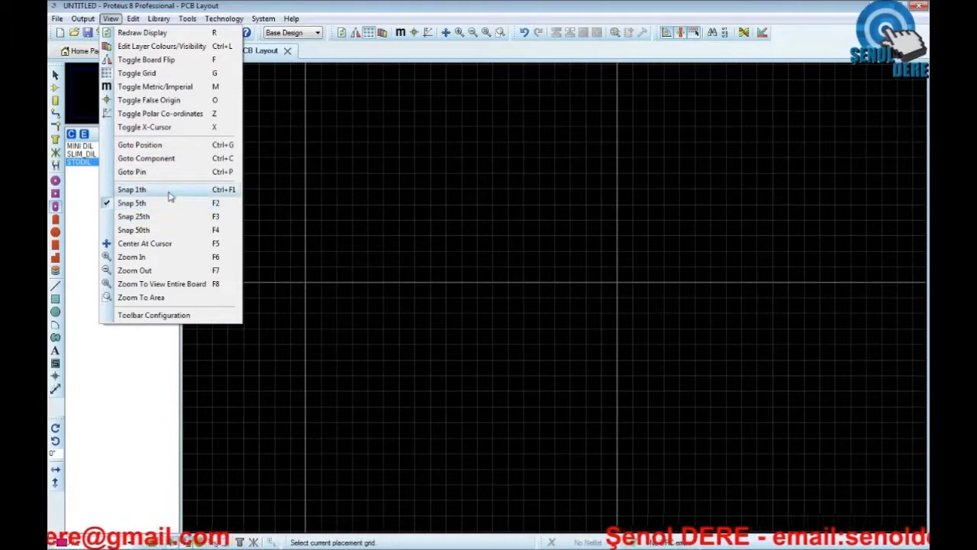
{"action": "left_click", "coordinate": [323, 224]}
{"action": "scroll", "coordinate": [463, 229], "scroll_direction": "down", "scroll_amount": 2}
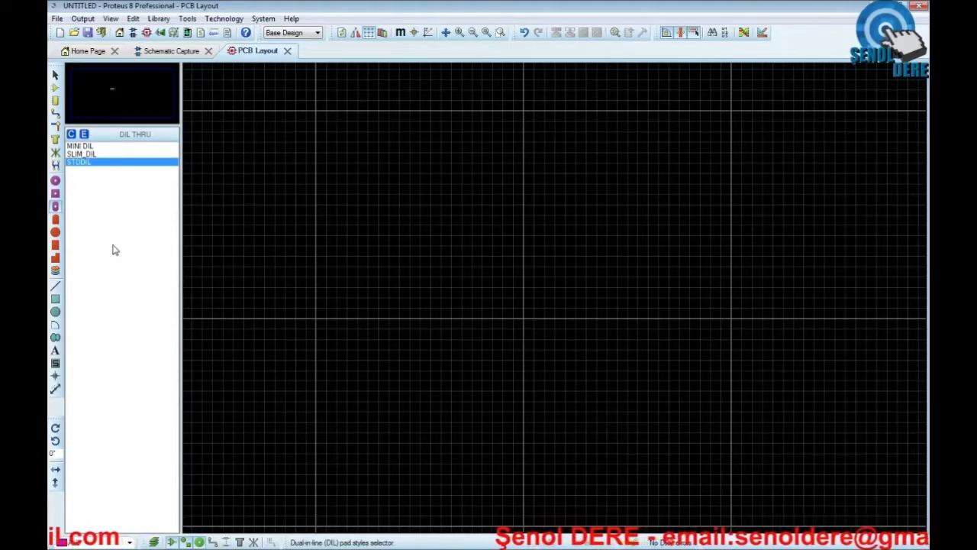
{"action": "left_click", "coordinate": [54, 428]}
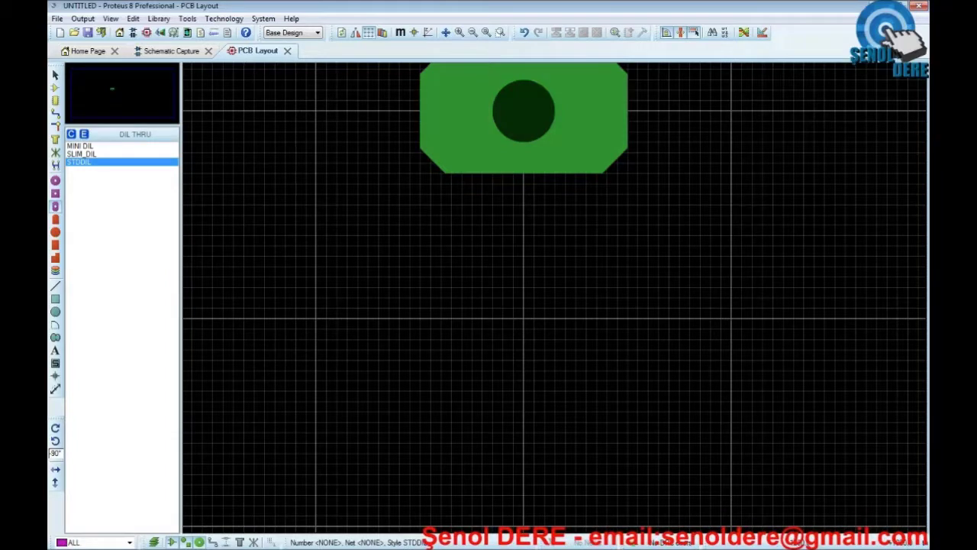
{"action": "left_click", "coordinate": [524, 110]}
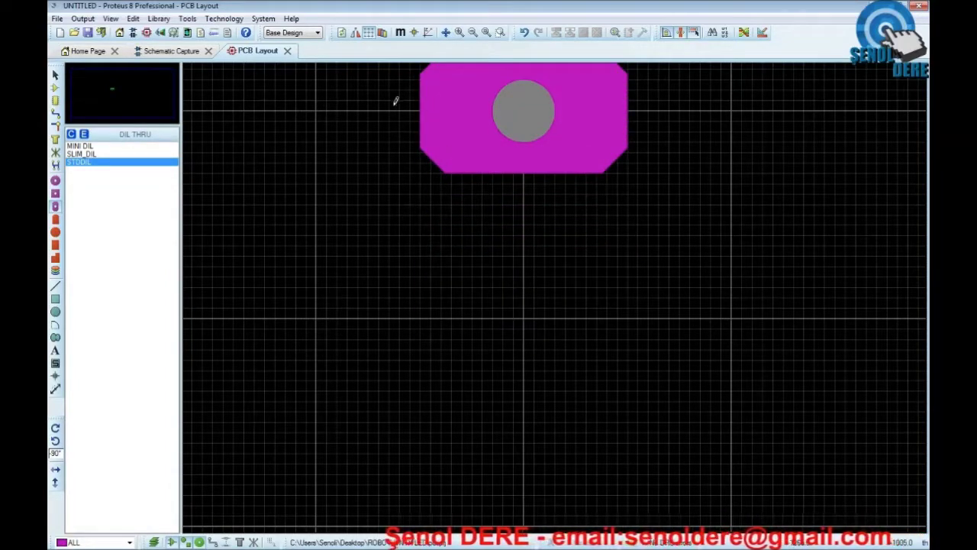
Measure one vertical major grid division beside the pad with a dimension line, and delete the dimension.
{"action": "left_click", "coordinate": [55, 388]}
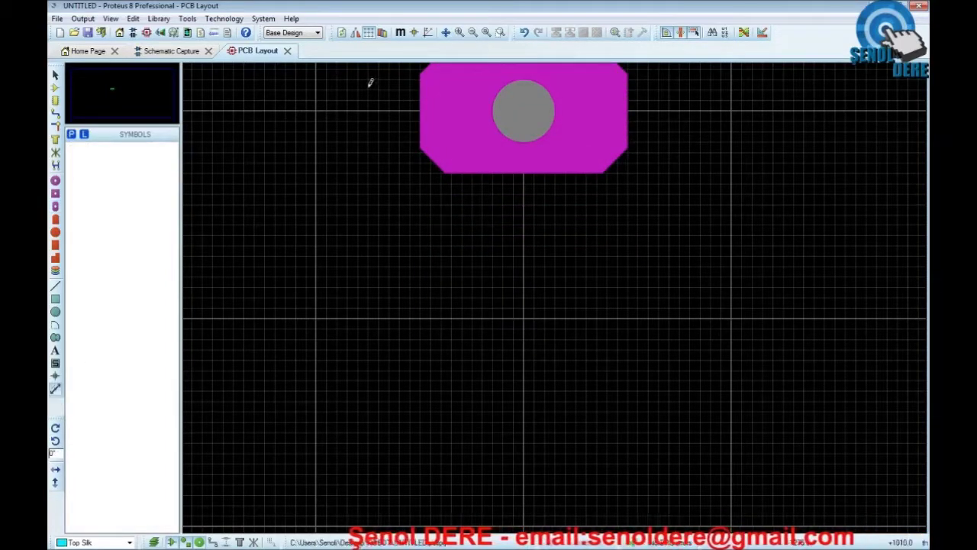
{"action": "left_click_drag", "start_coordinate": [380, 106], "coordinate": [375, 313]}
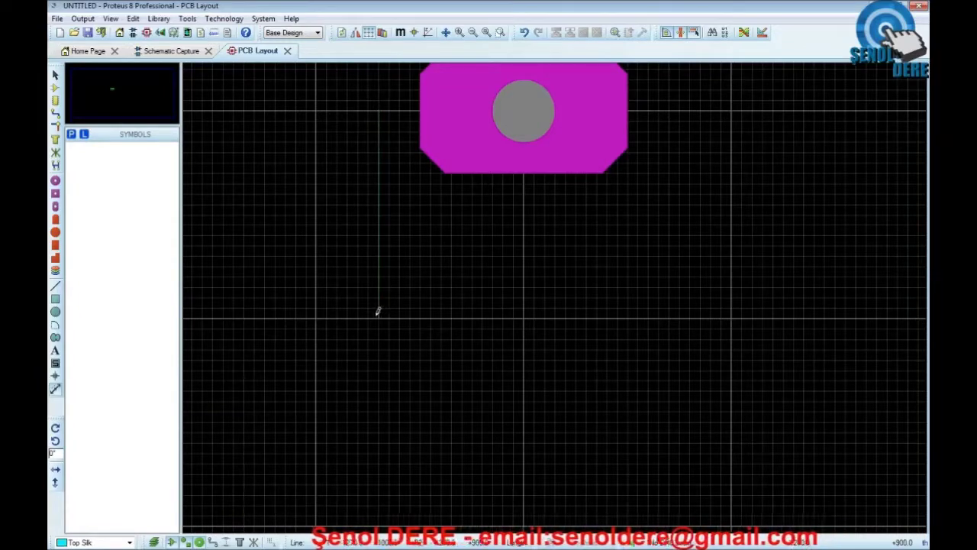
{"action": "scroll", "coordinate": [509, 335], "scroll_direction": "down", "scroll_amount": 2}
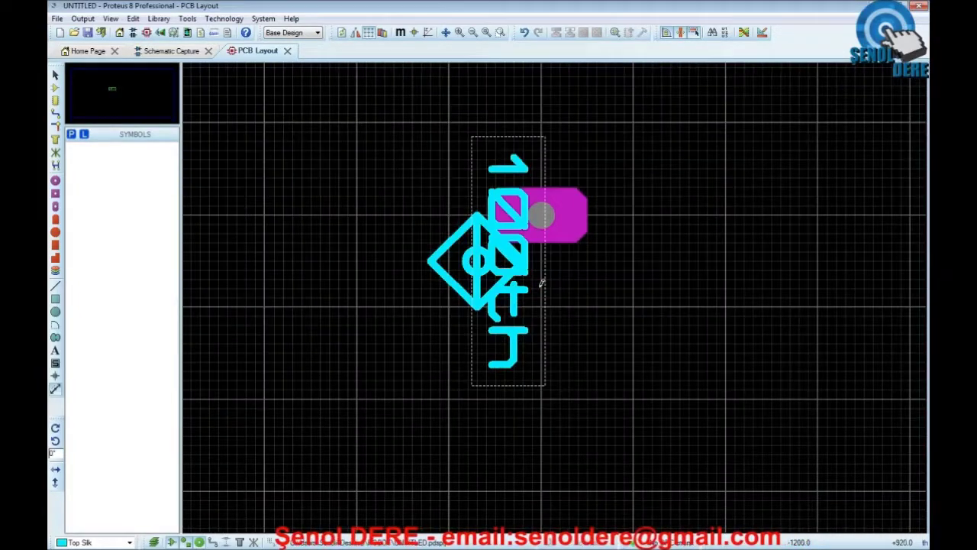
{"action": "right_click", "coordinate": [488, 251]}
{"action": "left_click", "coordinate": [520, 300]}
{"action": "scroll", "coordinate": [541, 252], "scroll_direction": "up", "scroll_amount": 1}
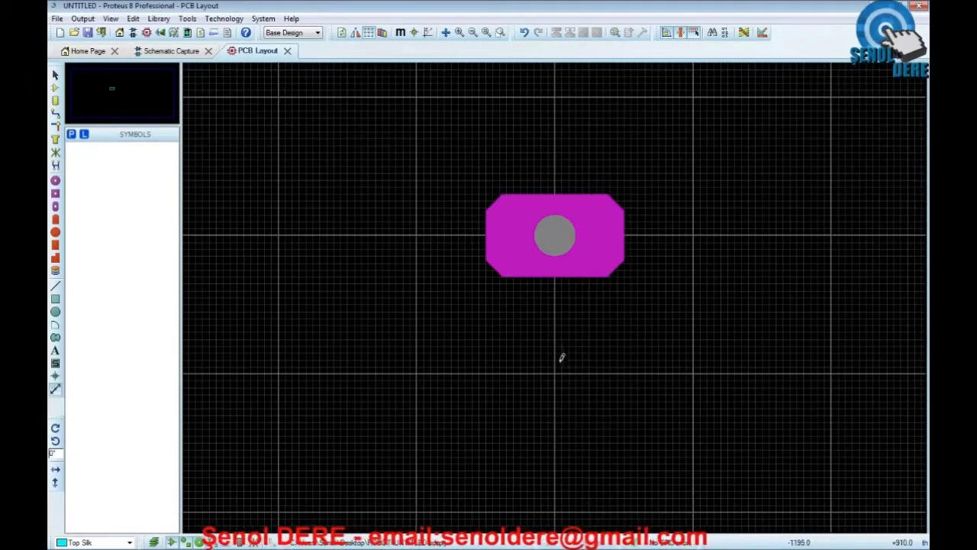
{"action": "scroll", "coordinate": [557, 293], "scroll_direction": "up", "scroll_amount": 1}
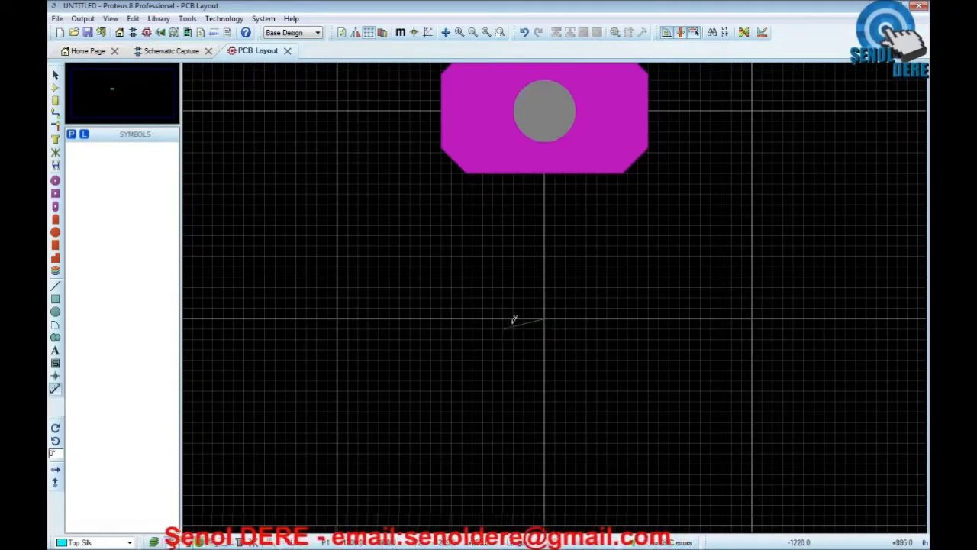
{"action": "scroll", "coordinate": [569, 296], "scroll_direction": "down", "scroll_amount": 4}
{"action": "scroll", "coordinate": [556, 293], "scroll_direction": "up", "scroll_amount": 2}
{"action": "scroll", "coordinate": [557, 293], "scroll_direction": "up", "scroll_amount": 1}
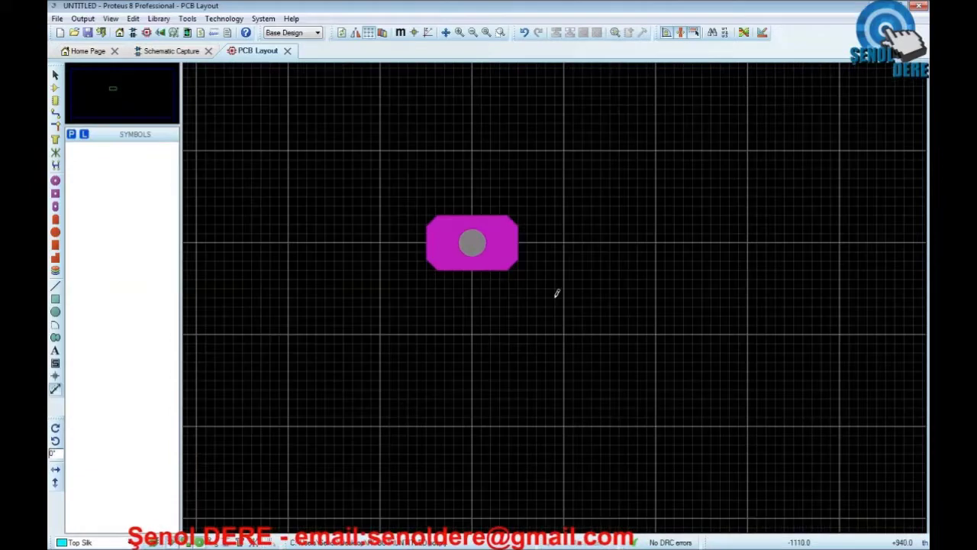
{"action": "scroll", "coordinate": [557, 294], "scroll_direction": "up", "scroll_amount": 2}
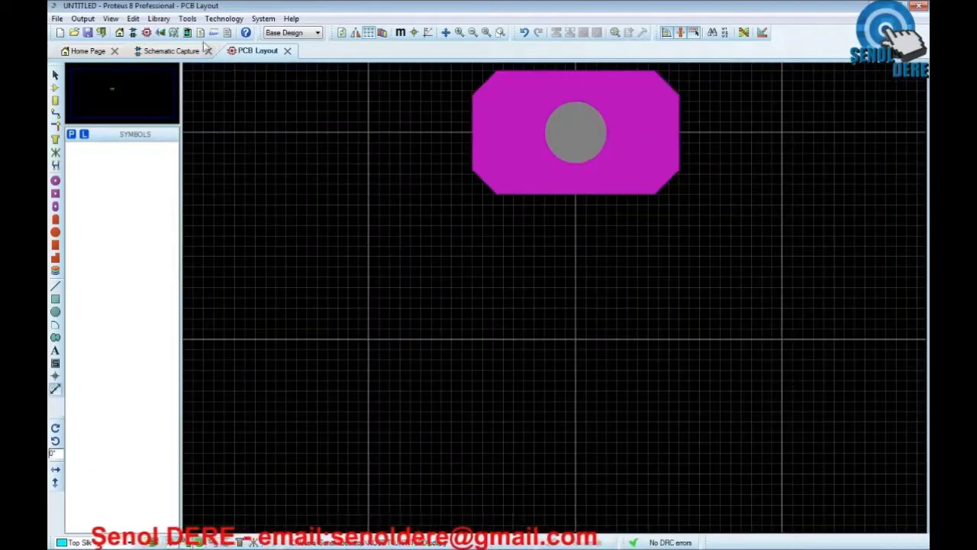
{"action": "left_click", "coordinate": [84, 19]}
{"action": "mouse_move", "coordinate": [113, 20]}
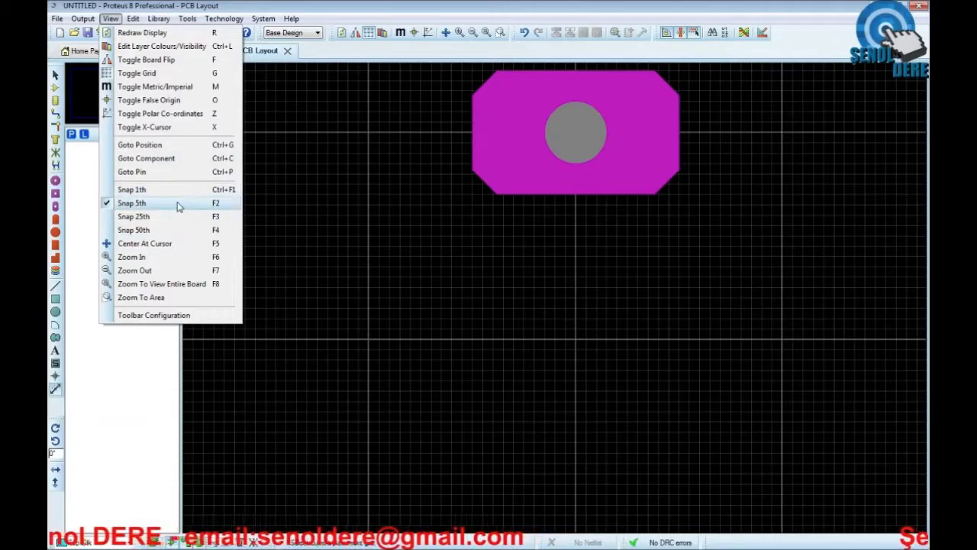
{"action": "left_click", "coordinate": [421, 280]}
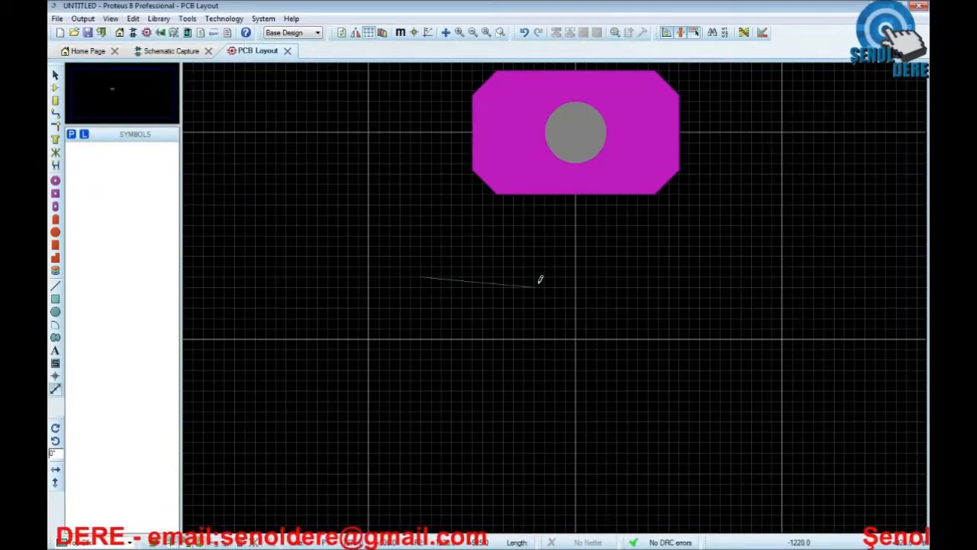
Dimension the major grid spacing again, compare its value in metric and imperial units, and remove the dimension.
{"action": "key", "text": "F7"}
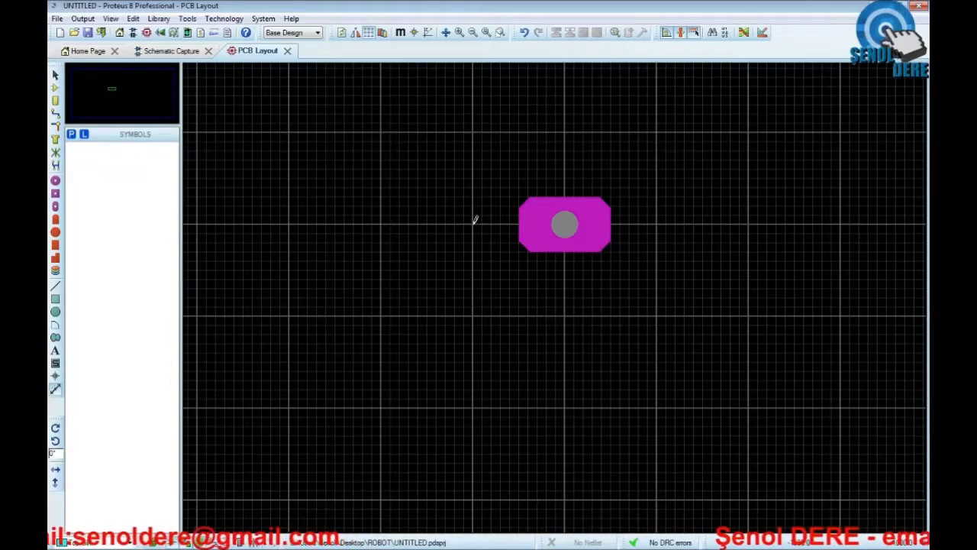
{"action": "key", "text": "ctrl+v"}
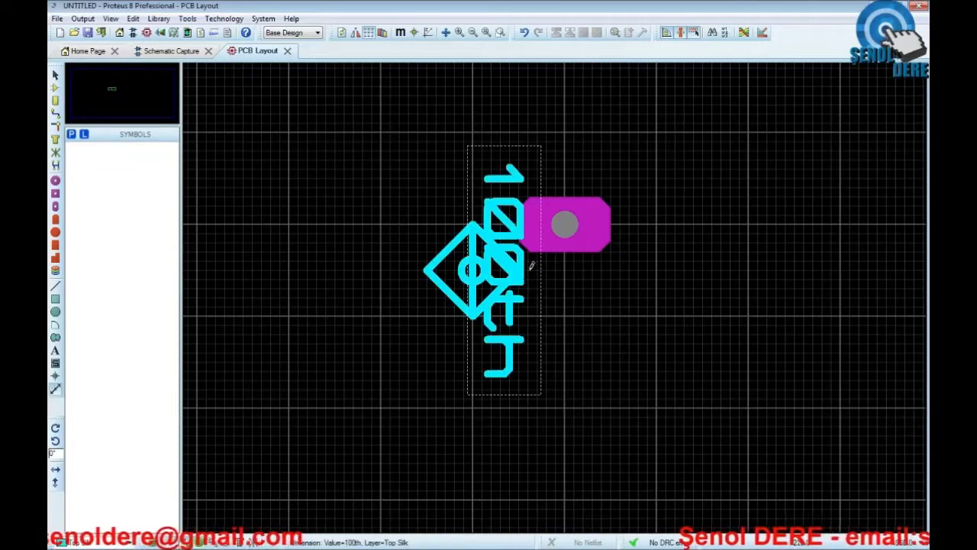
{"action": "left_click", "coordinate": [400, 33]}
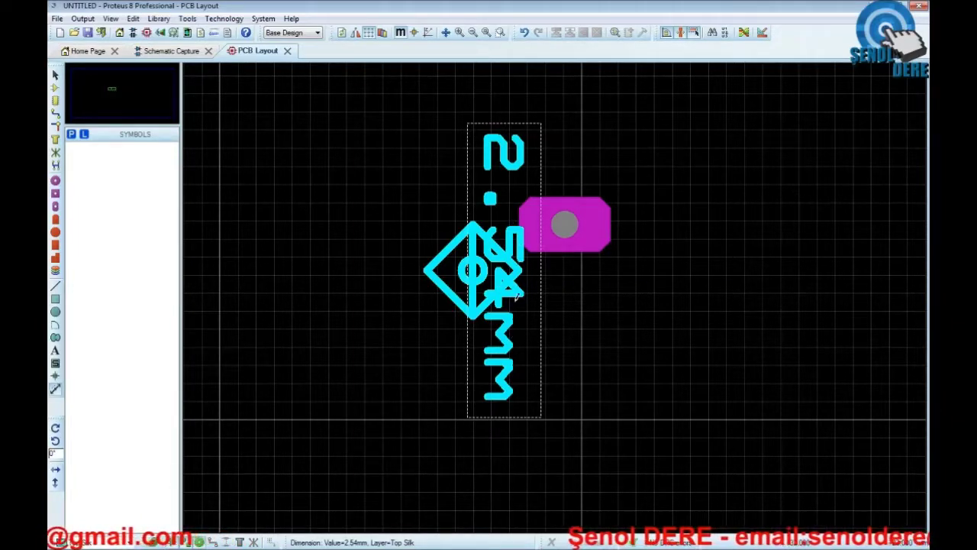
{"action": "left_click", "coordinate": [401, 33]}
{"action": "right_click", "coordinate": [482, 275]}
{"action": "left_click", "coordinate": [603, 350]}
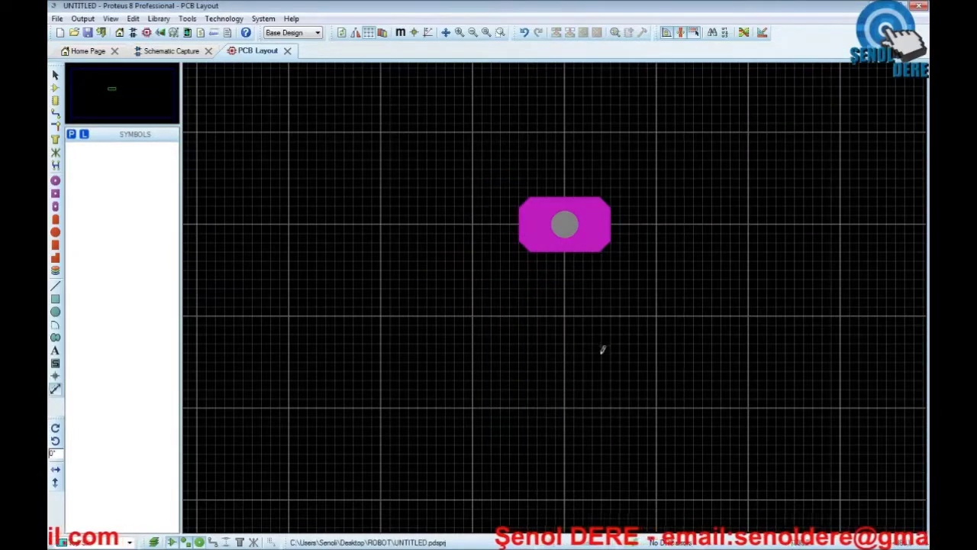
Place a second STDDIL pad, rotated -90°, 100 th directly below the first pad.
{"action": "left_click", "coordinate": [55, 206]}
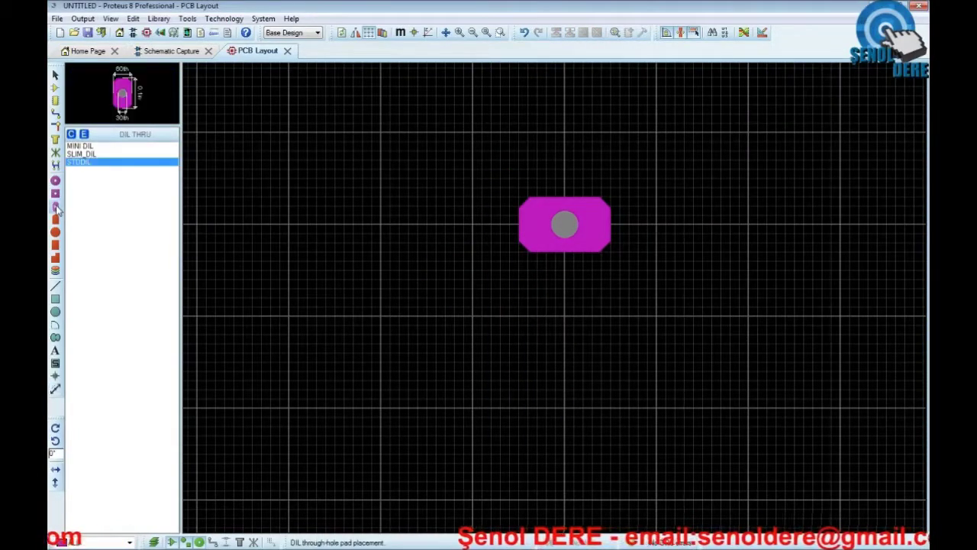
{"action": "left_click", "coordinate": [55, 429]}
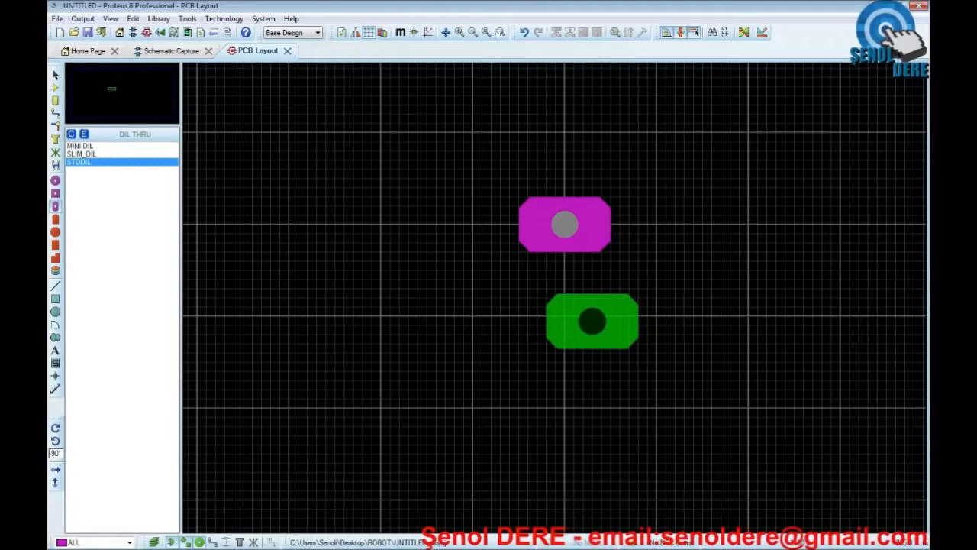
{"action": "left_click", "coordinate": [564, 315]}
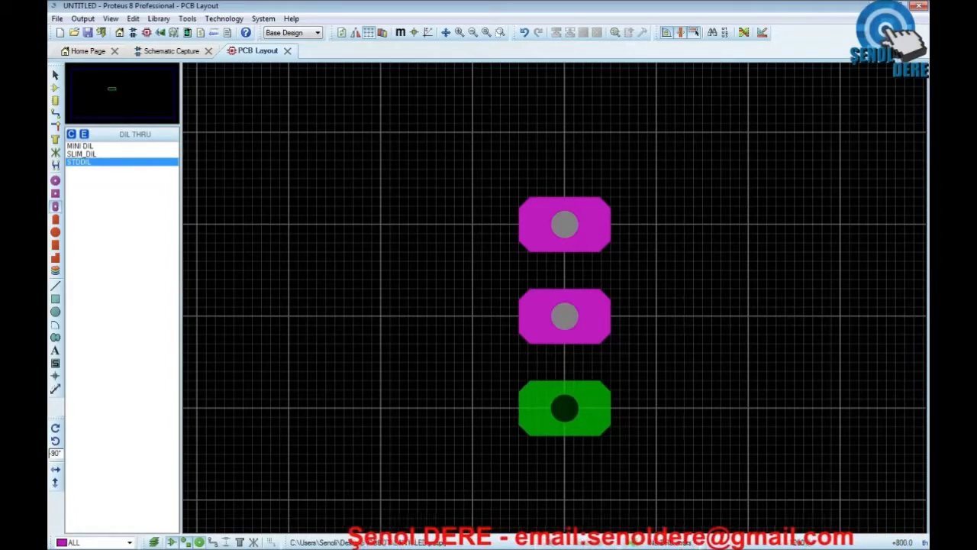
Set the snap to 25 th and extend the STDDIL pad column at 100 th spacing to six pads.
{"action": "left_click", "coordinate": [564, 409]}
{"action": "scroll", "coordinate": [554, 480], "scroll_direction": "down", "scroll_amount": 3}
{"action": "scroll", "coordinate": [558, 353], "scroll_direction": "up", "scroll_amount": 4}
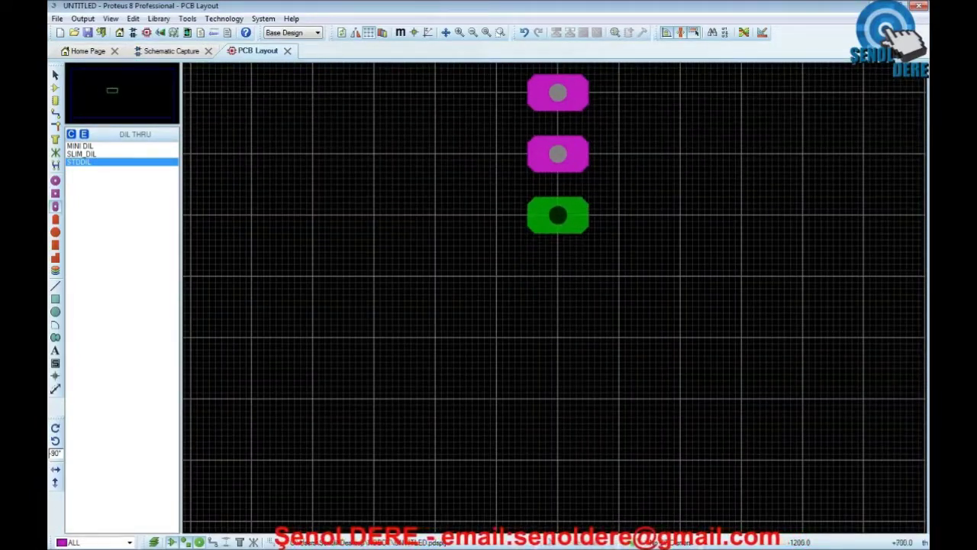
{"action": "scroll", "coordinate": [556, 214], "scroll_direction": "up", "scroll_amount": 2}
{"action": "key", "text": "Escape"}
{"action": "left_click", "coordinate": [110, 19]}
{"action": "left_click", "coordinate": [162, 218]}
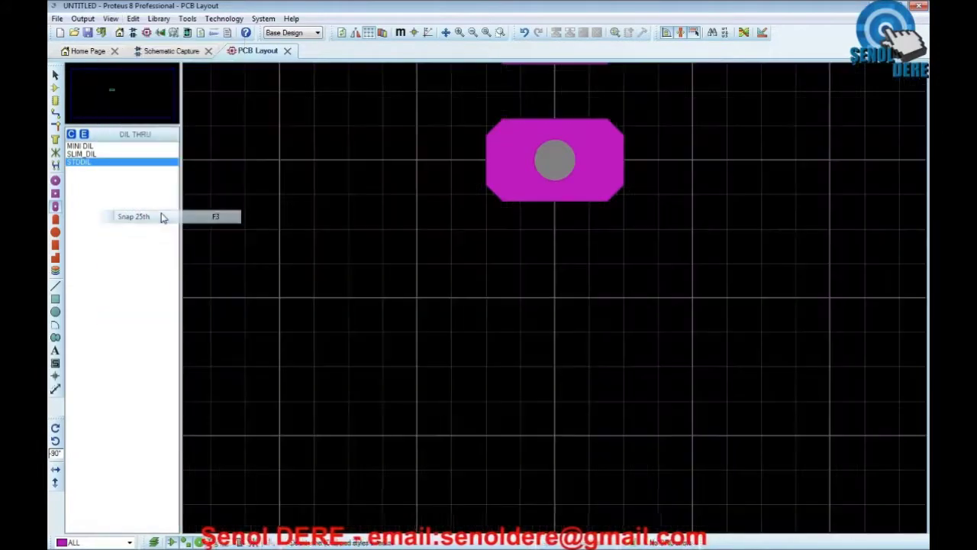
{"action": "left_click", "coordinate": [555, 298]}
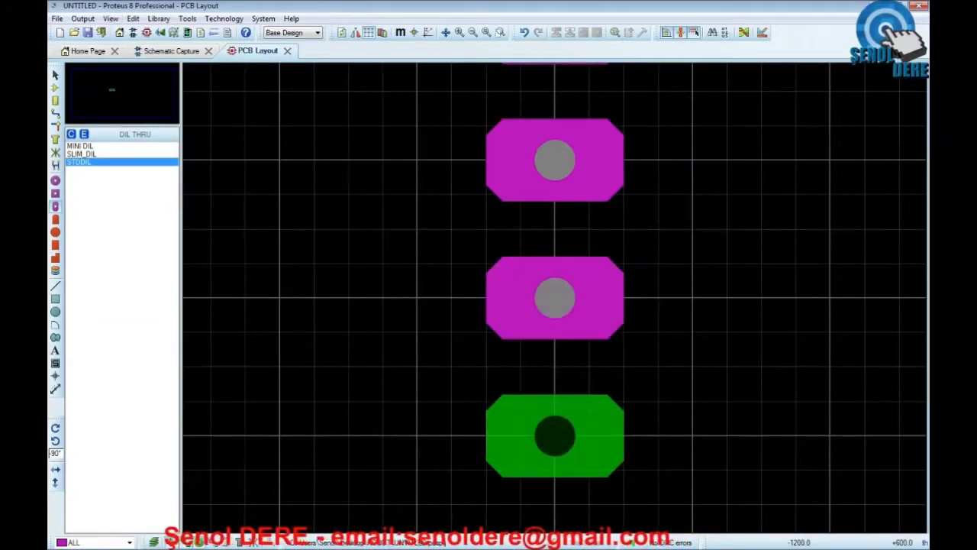
{"action": "left_click", "coordinate": [555, 435]}
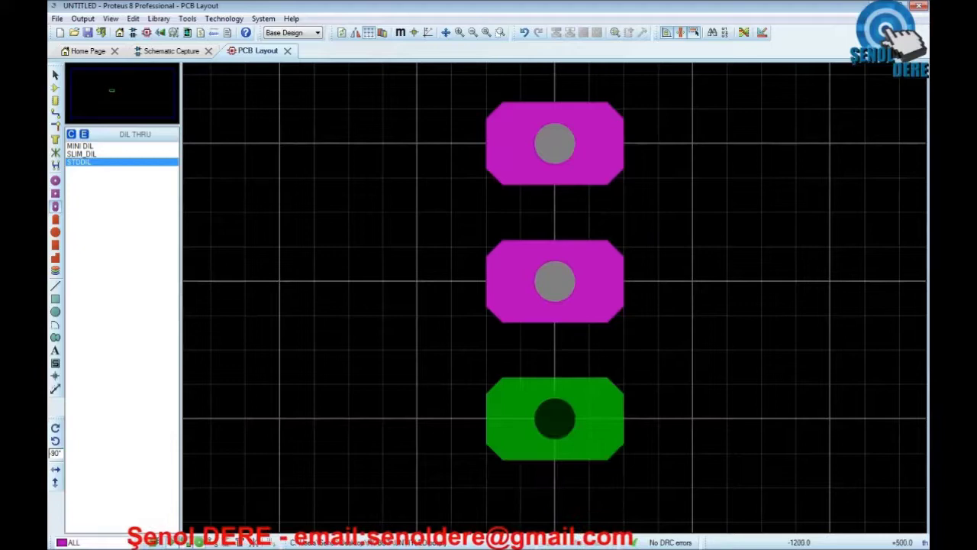
{"action": "left_click", "coordinate": [556, 419]}
Continue the STDDIL pad column downward at 100 th spacing until it has 14 pads.
{"action": "scroll", "coordinate": [589, 480], "scroll_direction": "down", "scroll_amount": 2}
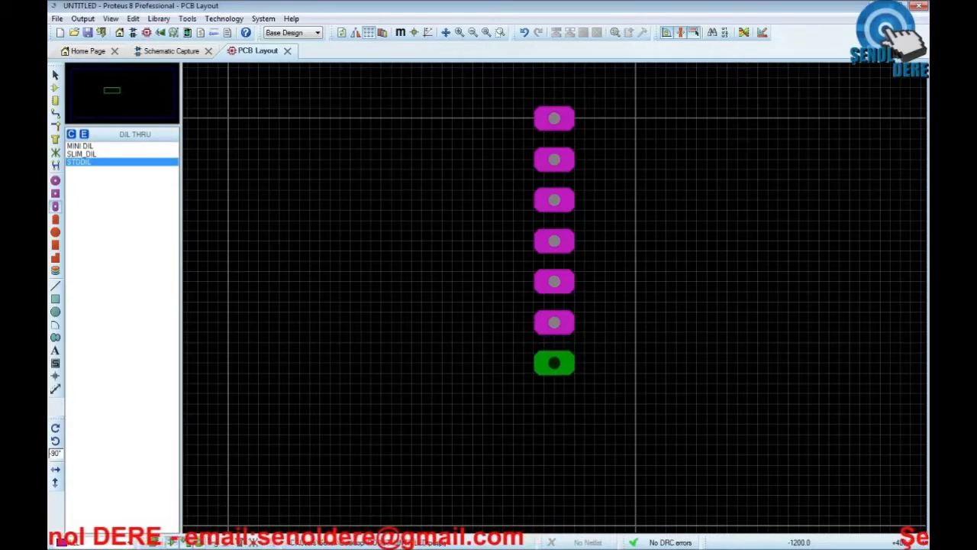
{"action": "left_click", "coordinate": [555, 353]}
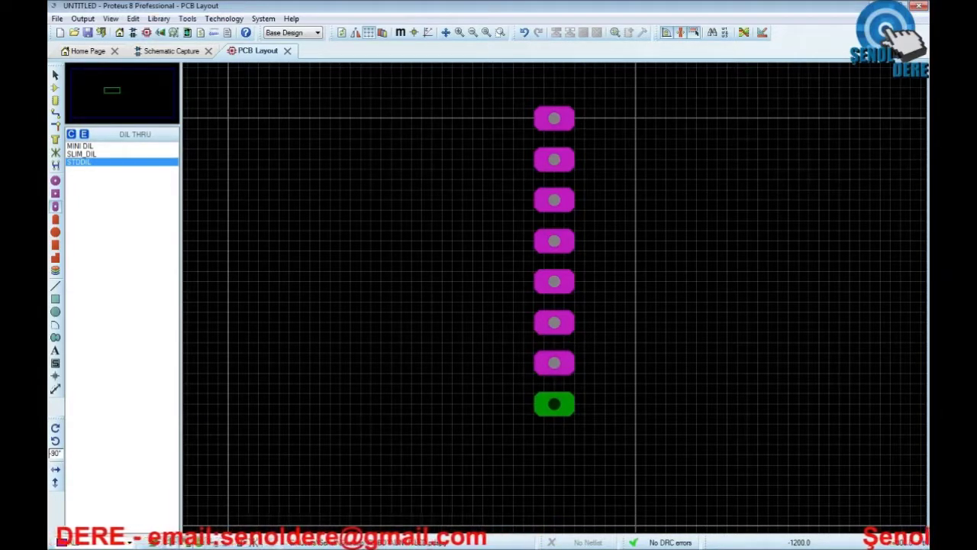
{"action": "left_click", "coordinate": [554, 403]}
{"action": "left_click", "coordinate": [554, 443]}
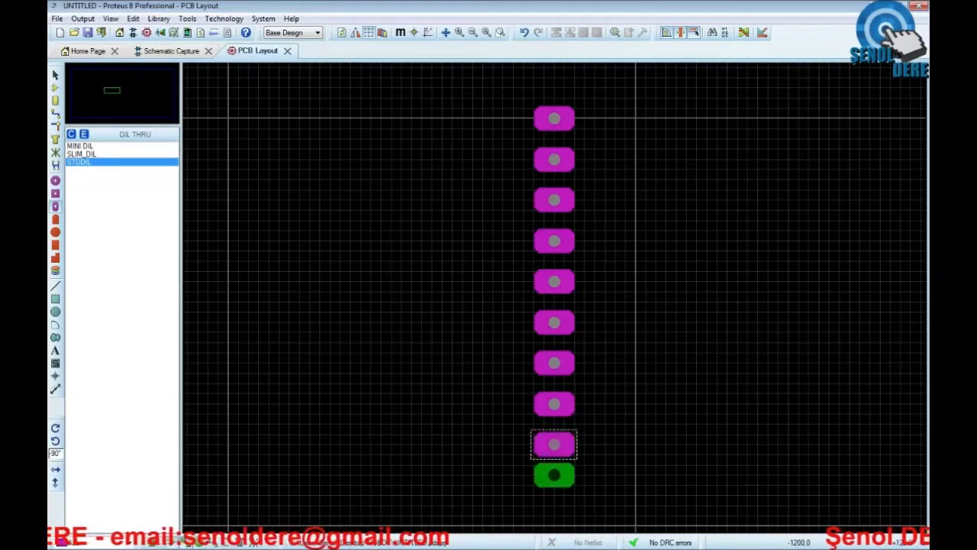
{"action": "left_click", "coordinate": [554, 485]}
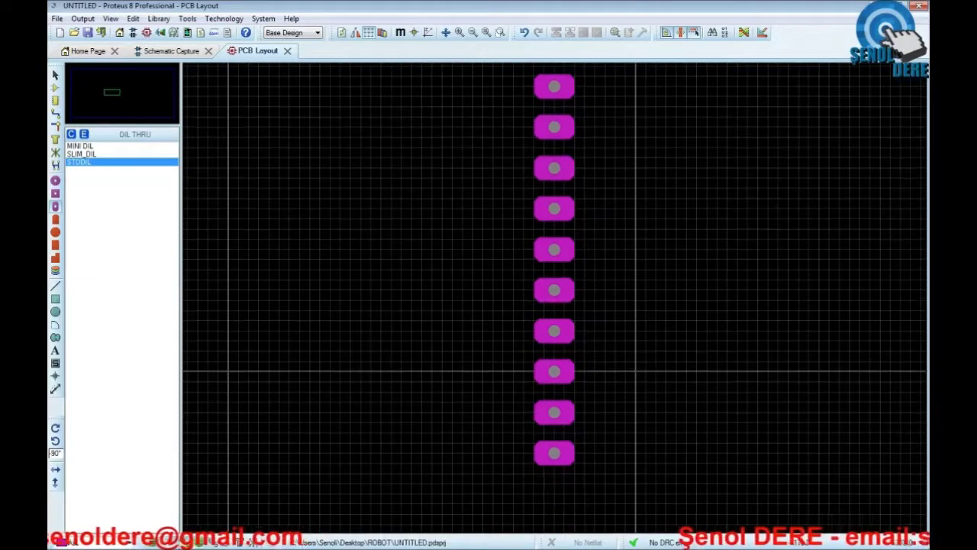
{"action": "left_click", "coordinate": [555, 494]}
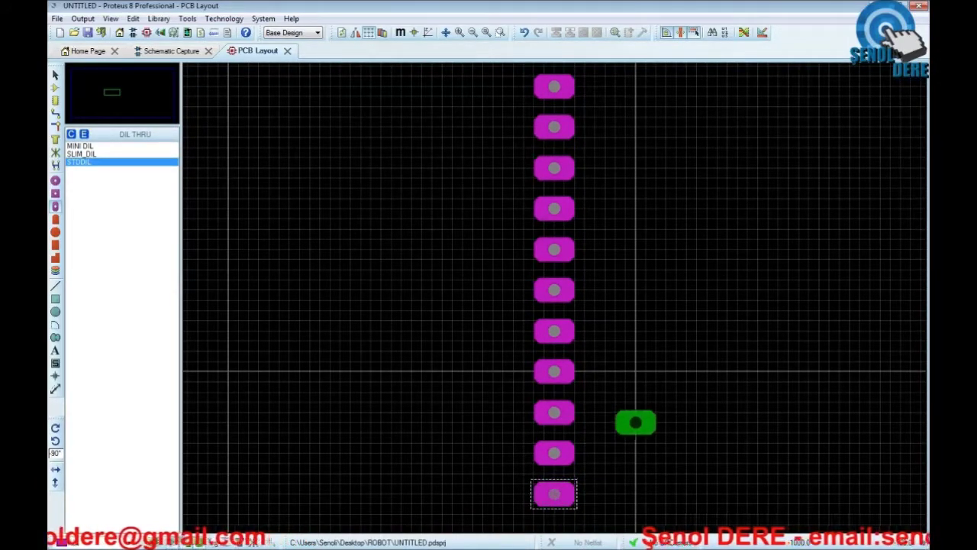
{"action": "scroll", "coordinate": [617, 410], "scroll_direction": "down", "scroll_amount": 1}
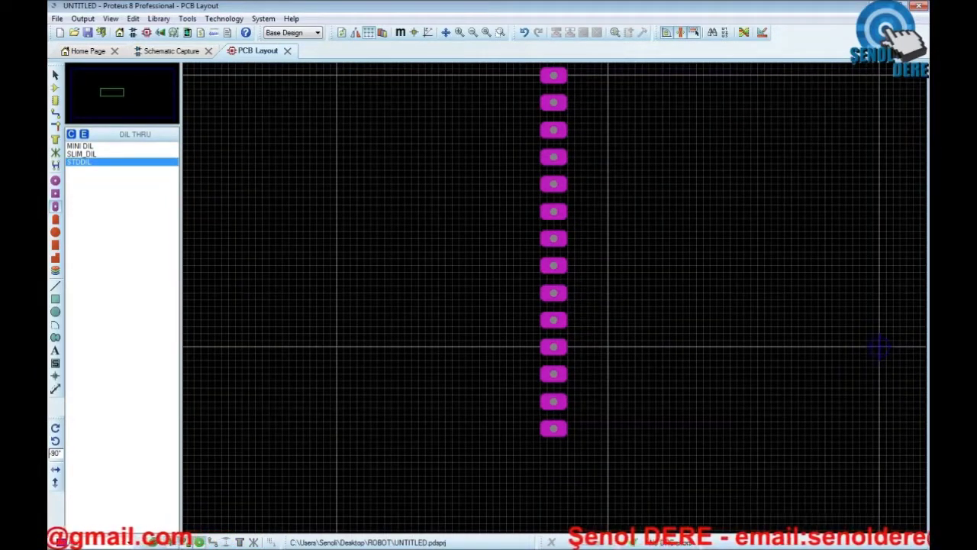
Switch to the datasheet in the browser and check the C1 row spacing limits in millimetres and inches.
{"action": "key", "text": "alt+Tab"}
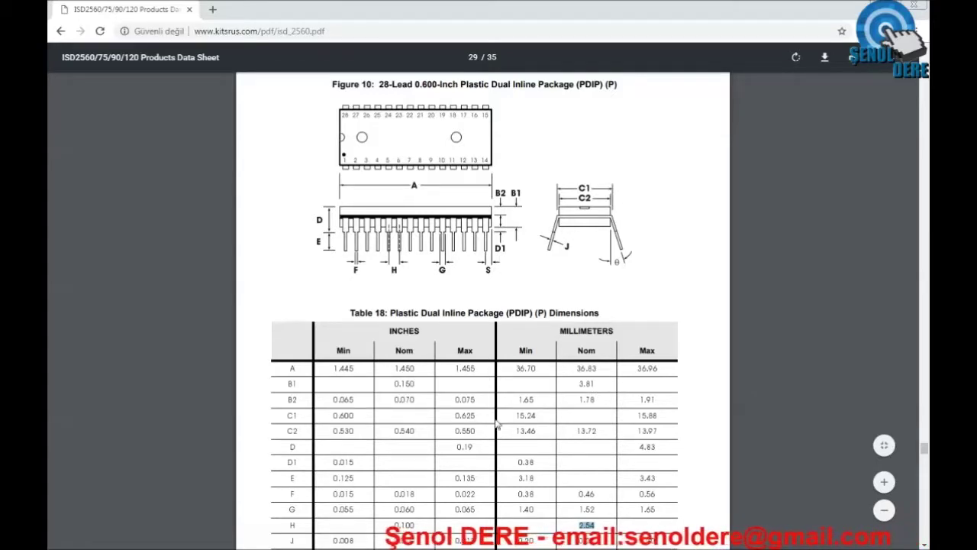
{"action": "left_click", "coordinate": [567, 418]}
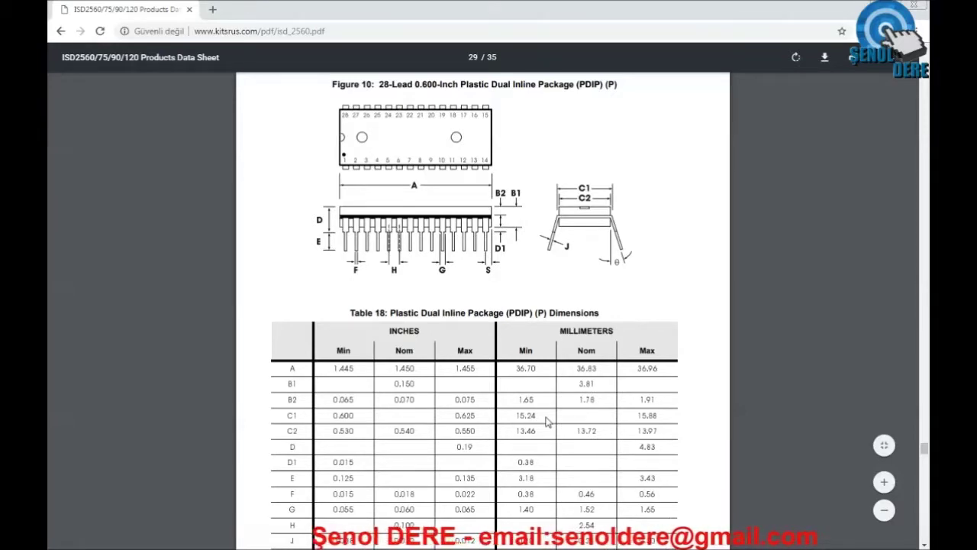
{"action": "left_click_drag", "start_coordinate": [547, 420], "coordinate": [511, 413]}
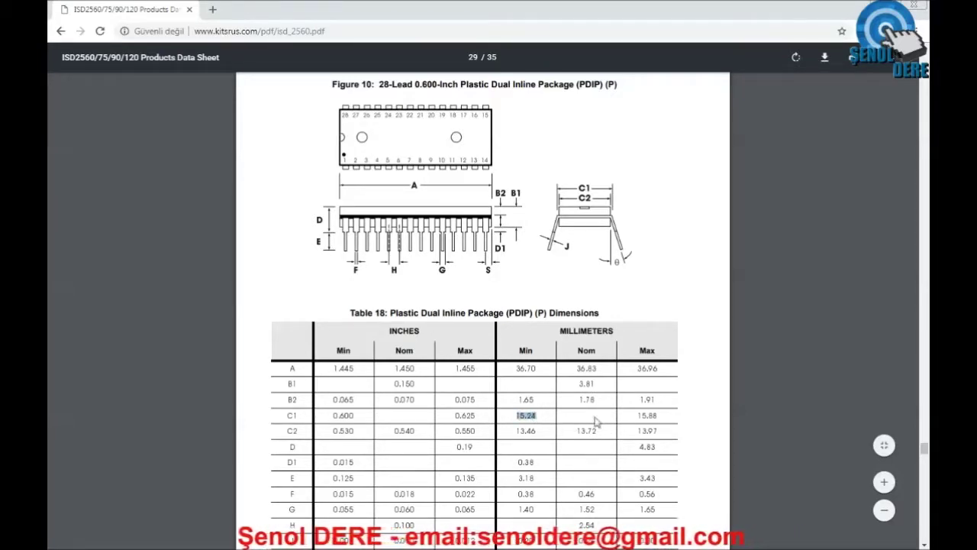
{"action": "left_click_drag", "start_coordinate": [664, 416], "coordinate": [637, 417]}
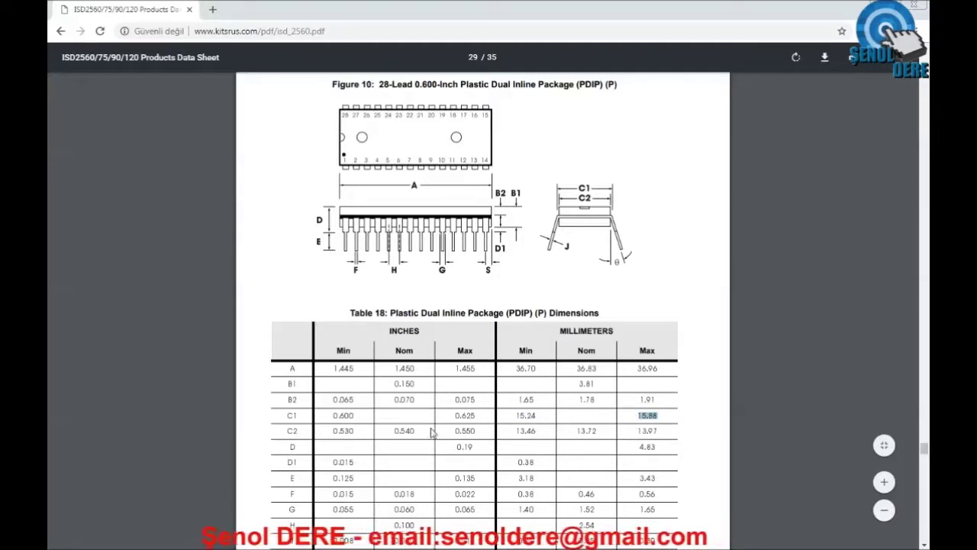
{"action": "left_click_drag", "start_coordinate": [357, 417], "coordinate": [316, 414]}
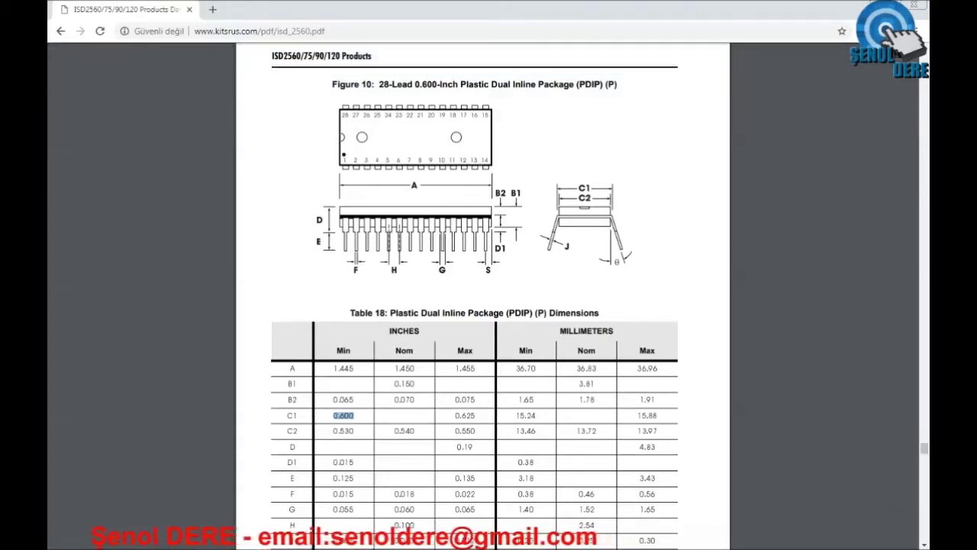
Switch back to Proteus and draw a 600 th horizontal dimension above the pad column, starting at the column's centre line.
{"action": "key", "text": "alt+Tab"}
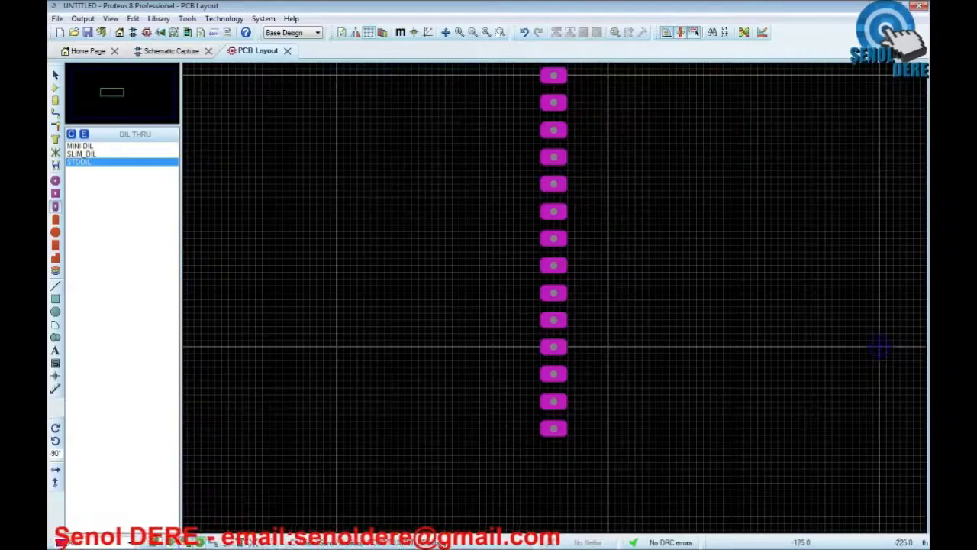
{"action": "scroll", "coordinate": [683, 200], "scroll_direction": "up", "scroll_amount": 1}
{"action": "scroll", "coordinate": [456, 188], "scroll_direction": "up", "scroll_amount": 1}
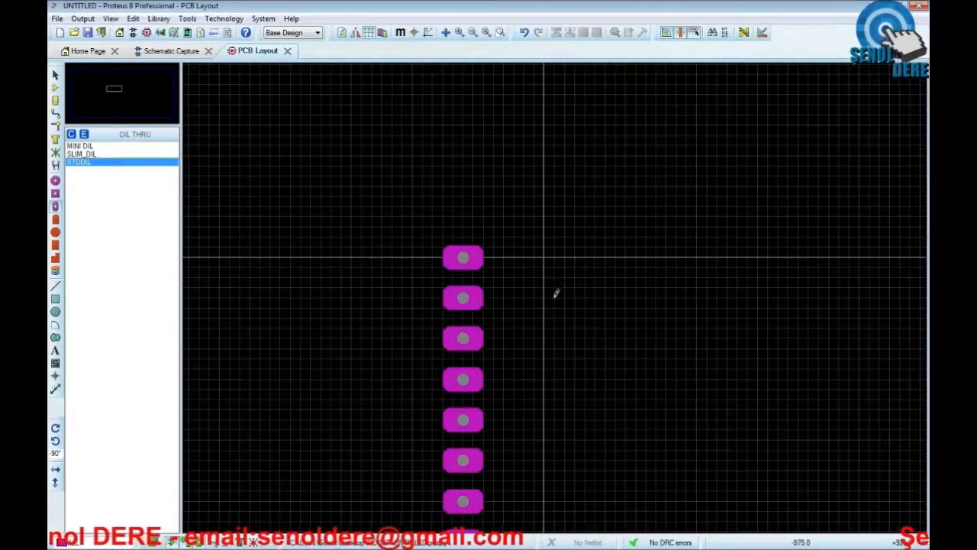
{"action": "scroll", "coordinate": [556, 290], "scroll_direction": "up", "scroll_amount": 1}
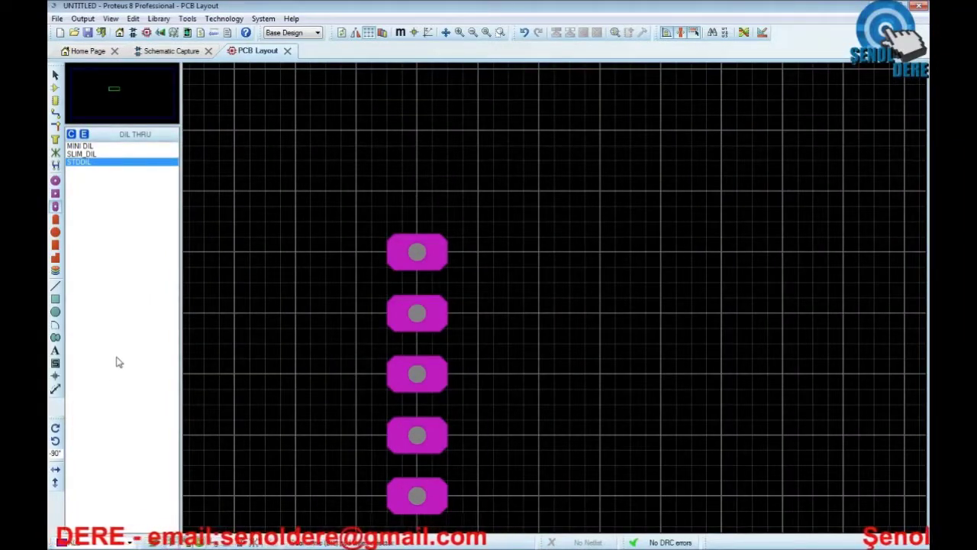
{"action": "left_click", "coordinate": [55, 389]}
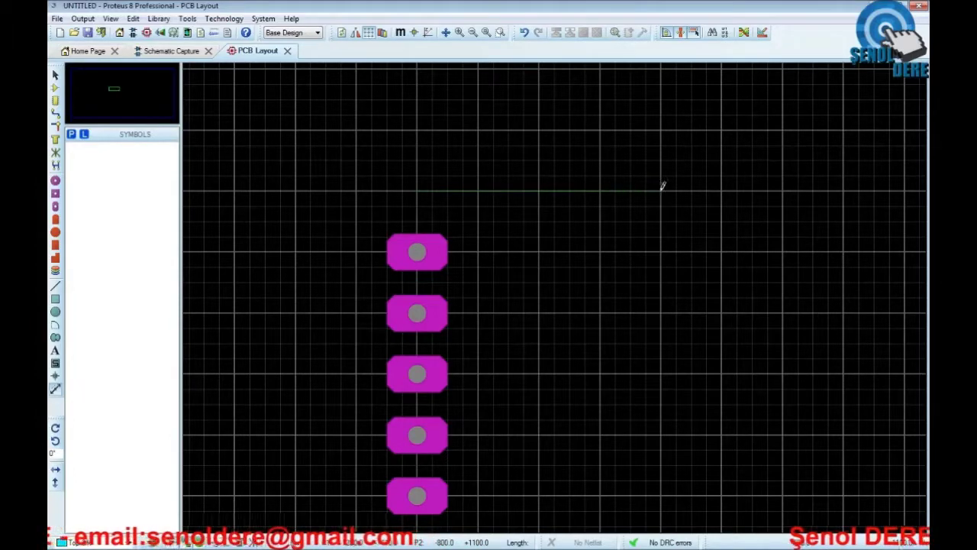
{"action": "left_click", "coordinate": [787, 190]}
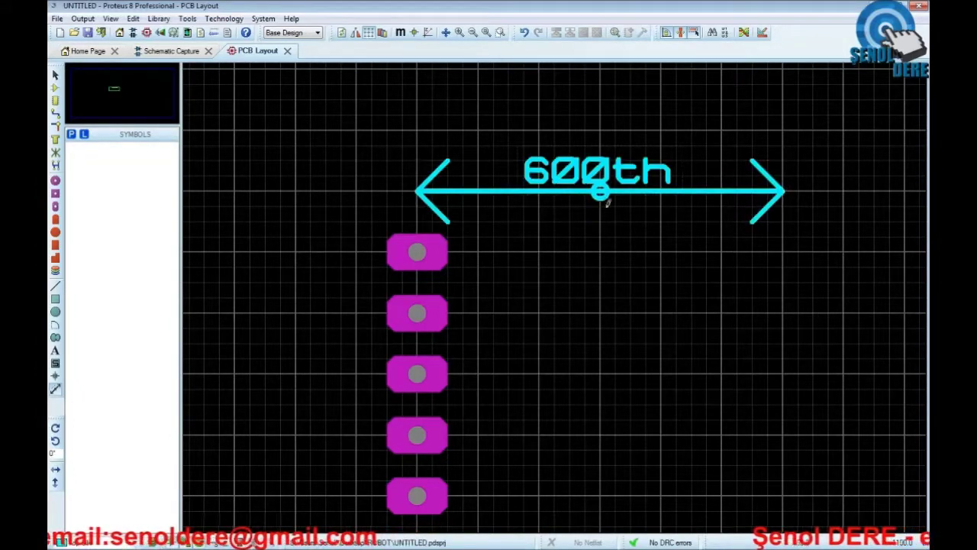
Copy the 14-pad column 600 th to the right as the second row, and delete the dimension line.
{"action": "scroll", "coordinate": [470, 326], "scroll_direction": "down", "scroll_amount": 3}
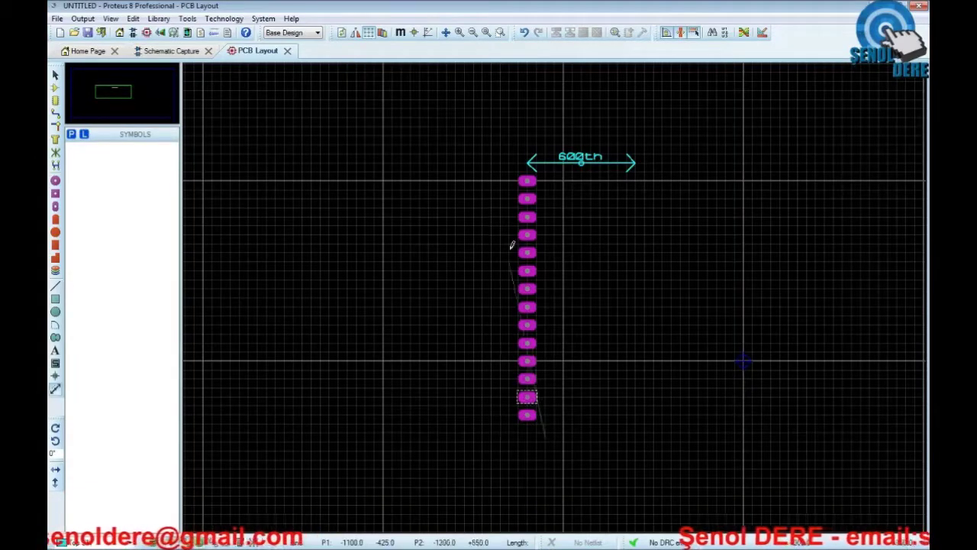
{"action": "left_click", "coordinate": [55, 74]}
{"action": "left_click_drag", "start_coordinate": [509, 172], "coordinate": [565, 452]}
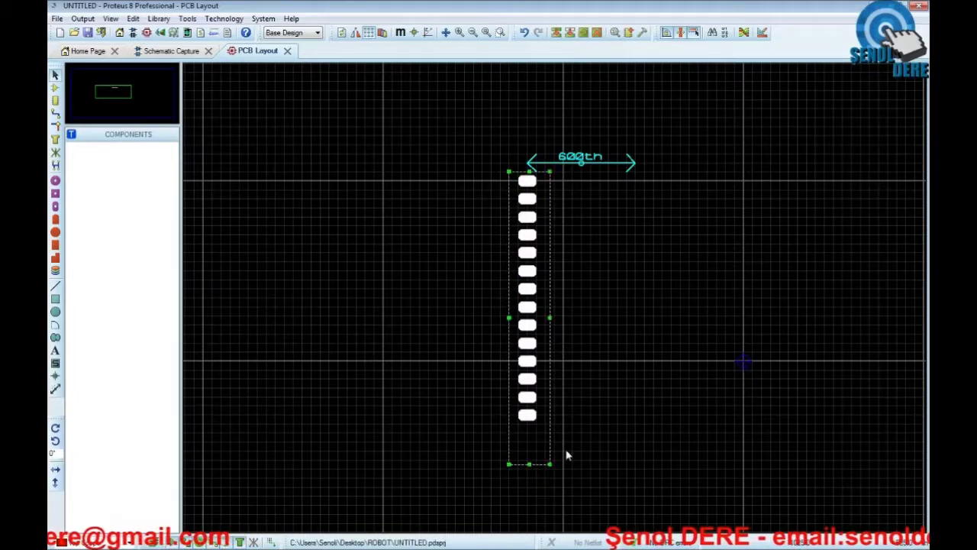
{"action": "left_click", "coordinate": [559, 34]}
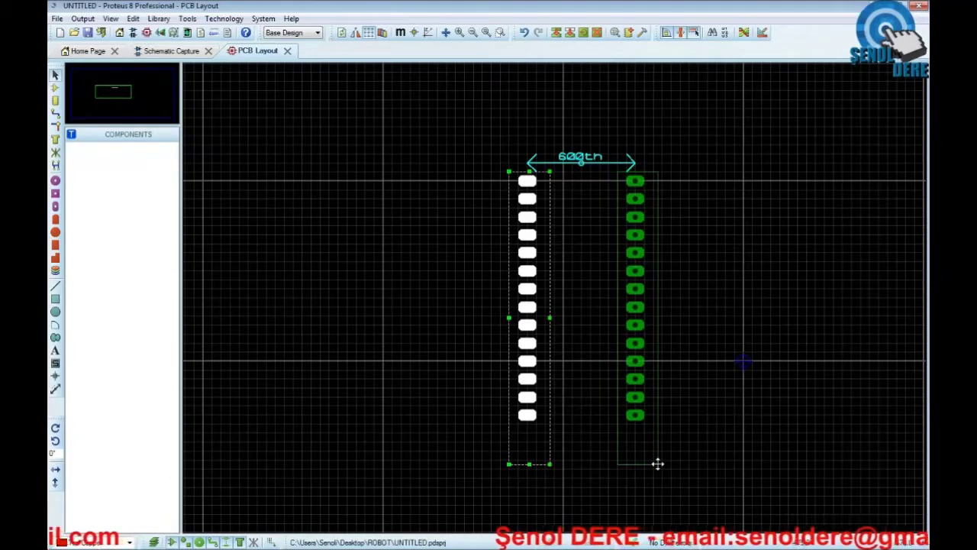
{"action": "left_click", "coordinate": [657, 464]}
{"action": "left_click", "coordinate": [585, 435]}
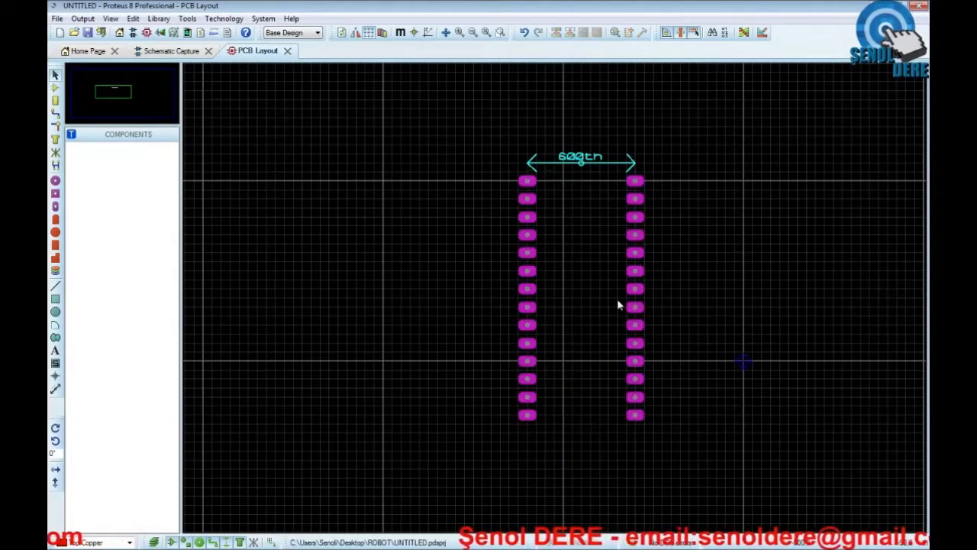
{"action": "right_click", "coordinate": [590, 162]}
{"action": "right_click", "coordinate": [589, 162]}
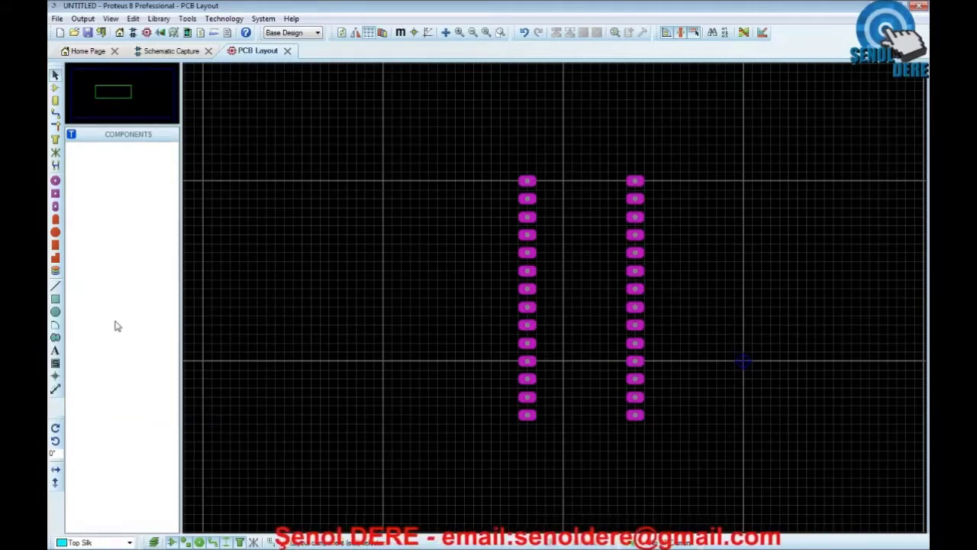
Draw a 600 th wide Top Silk rectangle through both columns' pad centres, from just above the first pads to just below the last.
{"action": "left_click", "coordinate": [55, 298]}
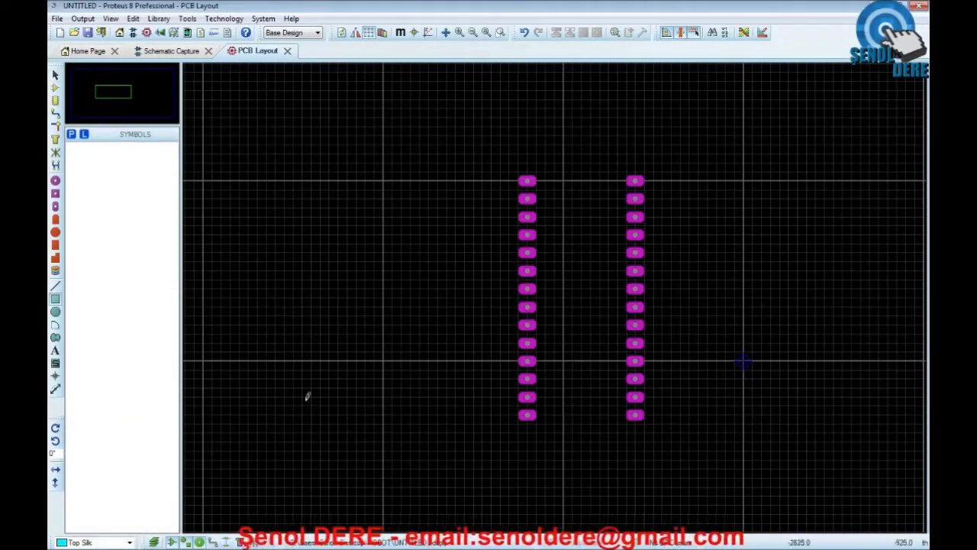
{"action": "left_click", "coordinate": [84, 542]}
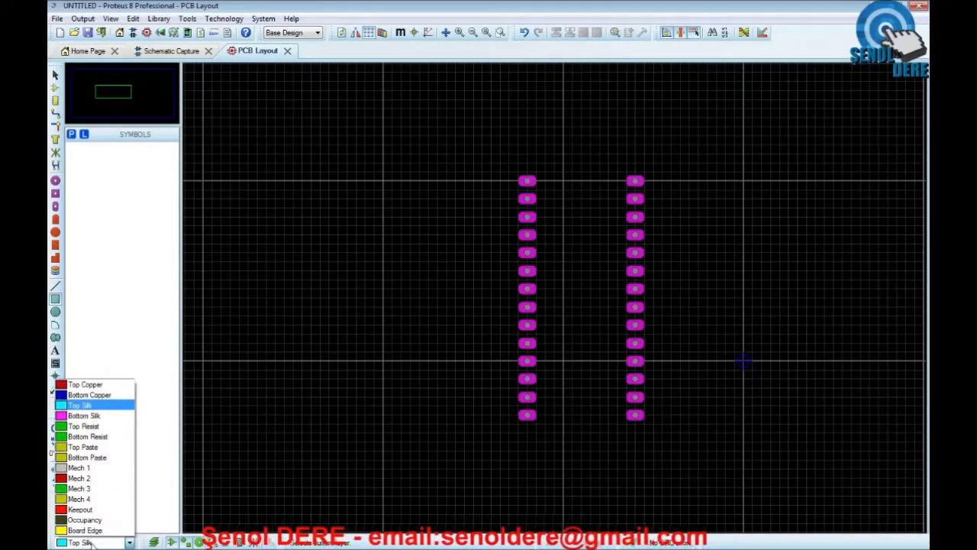
{"action": "left_click", "coordinate": [84, 403]}
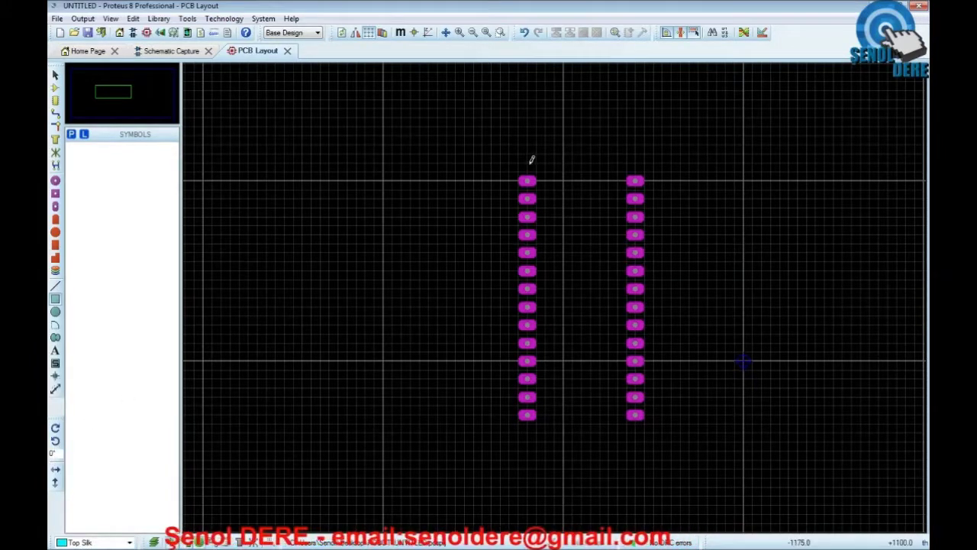
{"action": "left_click", "coordinate": [527, 174]}
{"action": "left_click", "coordinate": [635, 174]}
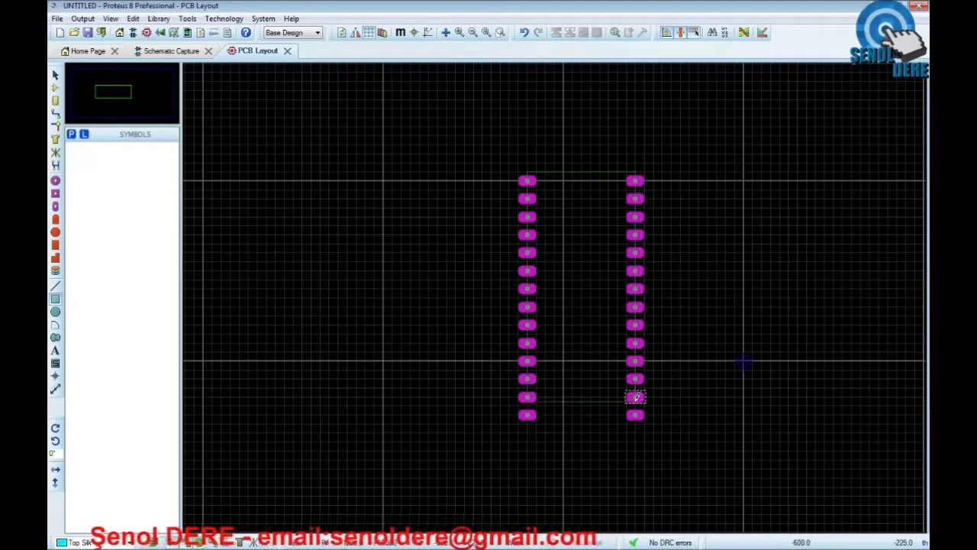
{"action": "left_click", "coordinate": [637, 425]}
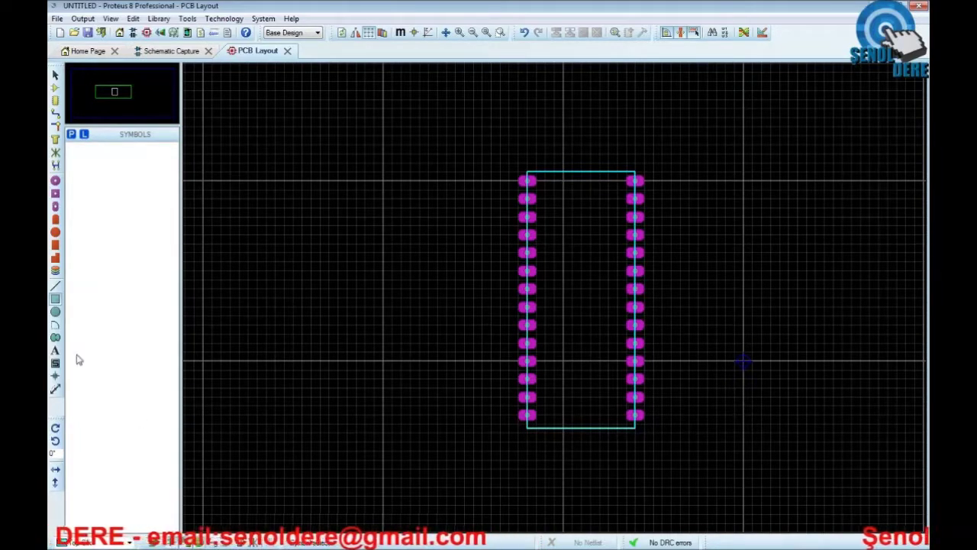
Draw a small Top Silk circle inside the outline beside the left column's top pad as the pin 1 marker.
{"action": "left_click", "coordinate": [54, 311]}
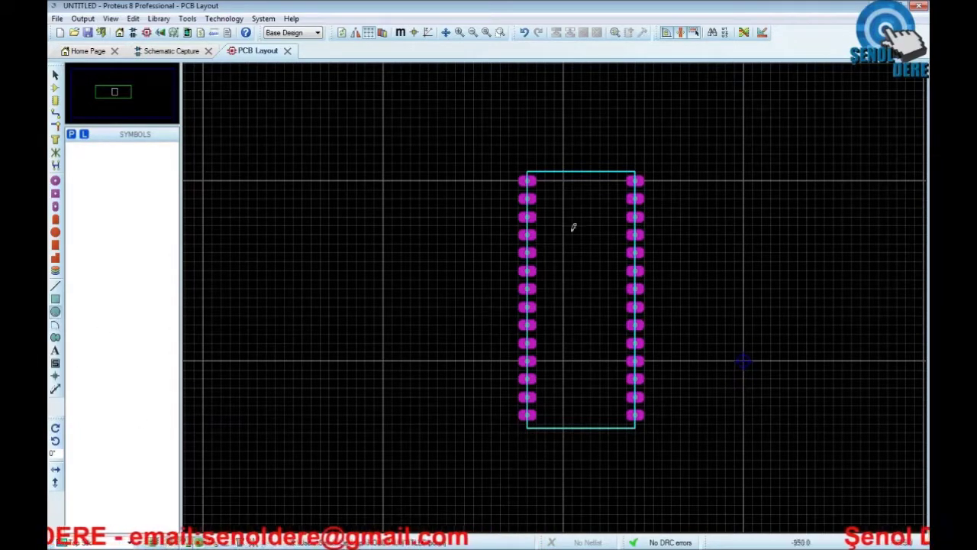
{"action": "left_click", "coordinate": [546, 180]}
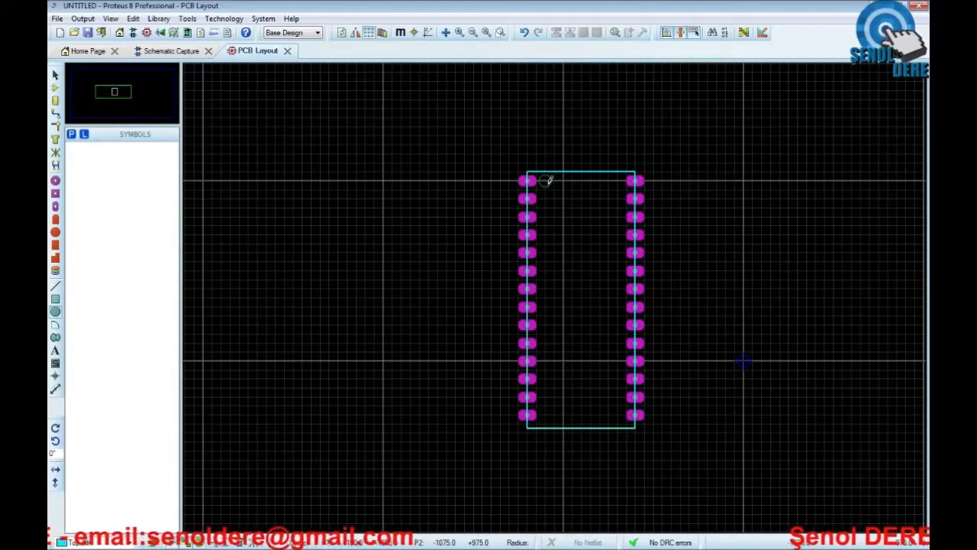
{"action": "scroll", "coordinate": [547, 183], "scroll_direction": "up", "scroll_amount": 2}
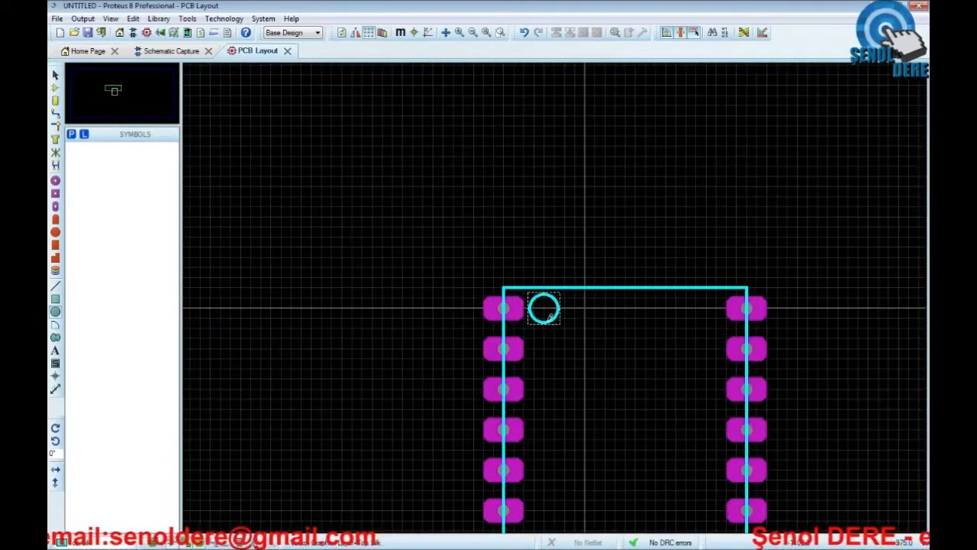
{"action": "scroll", "coordinate": [550, 317], "scroll_direction": "down", "scroll_amount": 2}
{"action": "scroll", "coordinate": [560, 360], "scroll_direction": "up", "scroll_amount": 1}
{"action": "scroll", "coordinate": [573, 336], "scroll_direction": "down", "scroll_amount": 1}
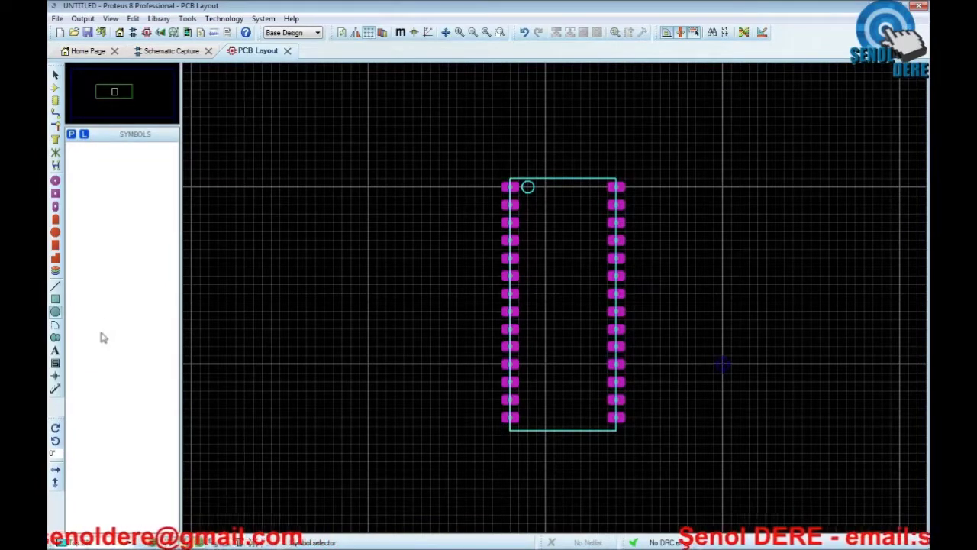
Add the Top Silk text ISD-25120, rotate it clockwise and place it vertically inside the package outline.
{"action": "left_click", "coordinate": [55, 350]}
{"action": "left_click", "coordinate": [539, 359]}
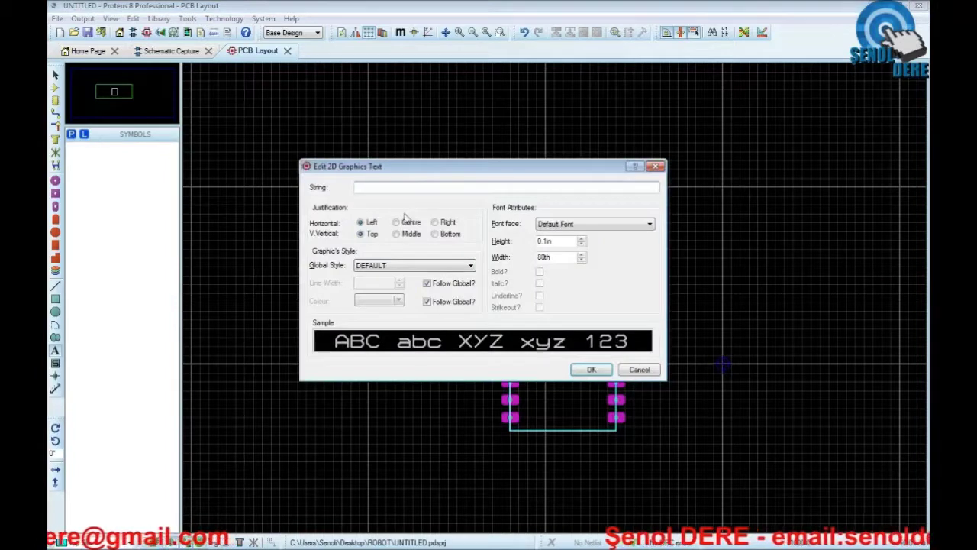
{"action": "type", "text": "ISD-25120"}
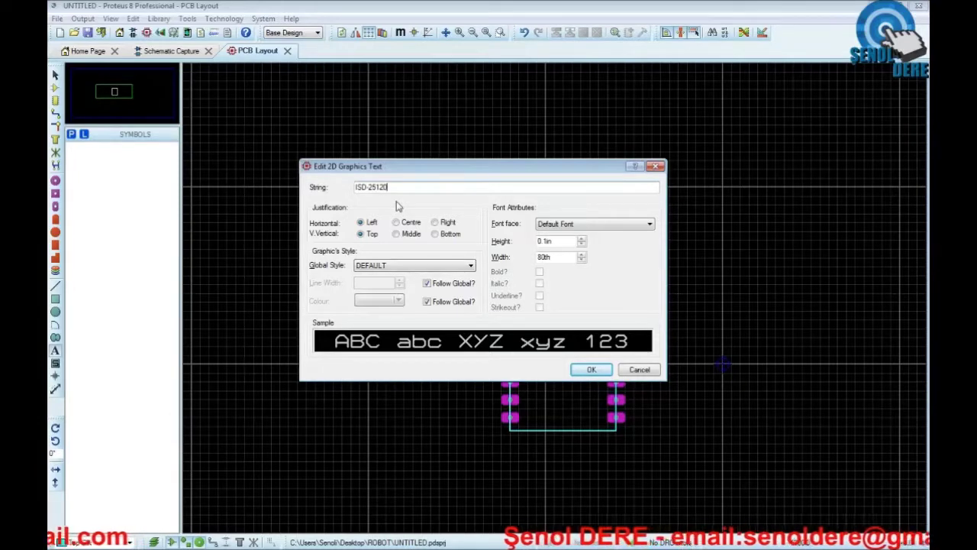
{"action": "key", "text": "Return"}
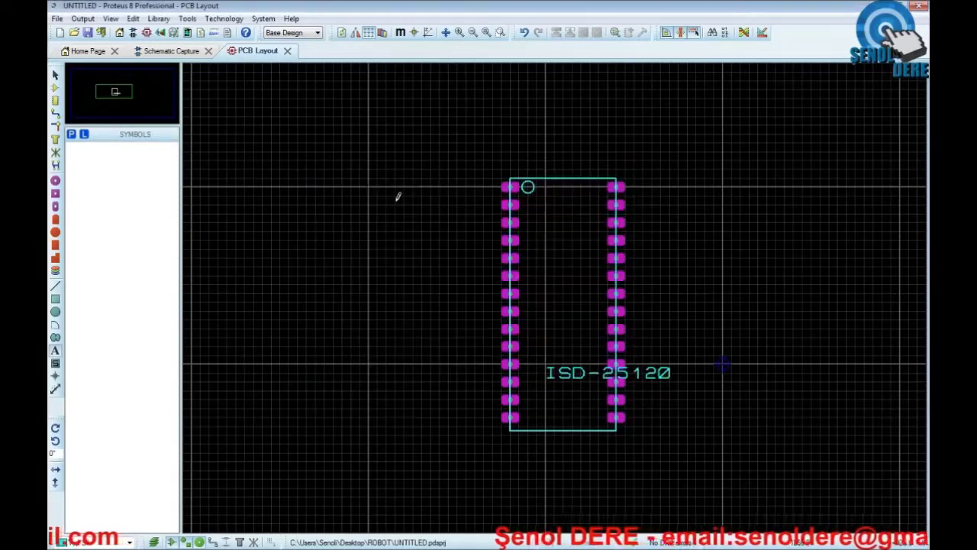
{"action": "right_click", "coordinate": [593, 368]}
{"action": "left_click", "coordinate": [630, 433]}
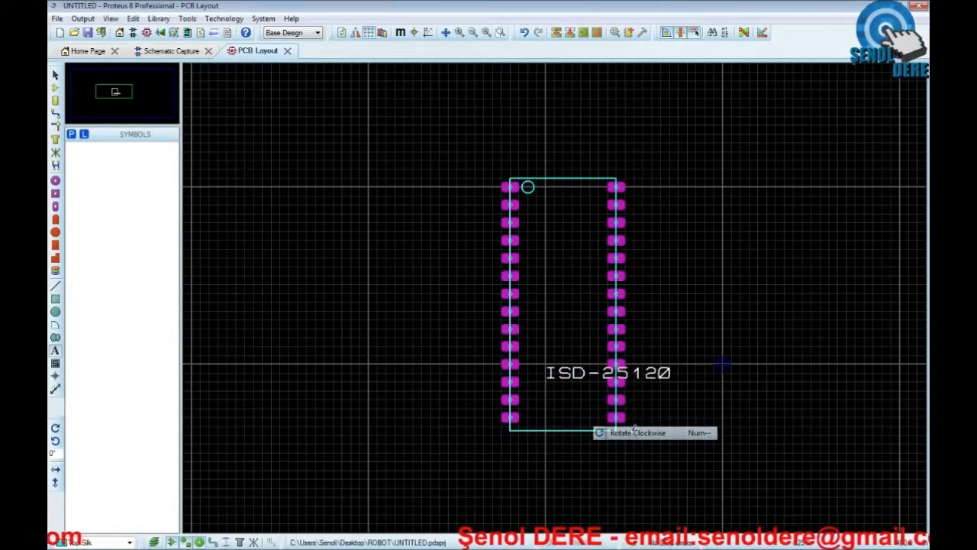
{"action": "left_click_drag", "start_coordinate": [567, 294], "coordinate": [584, 304]}
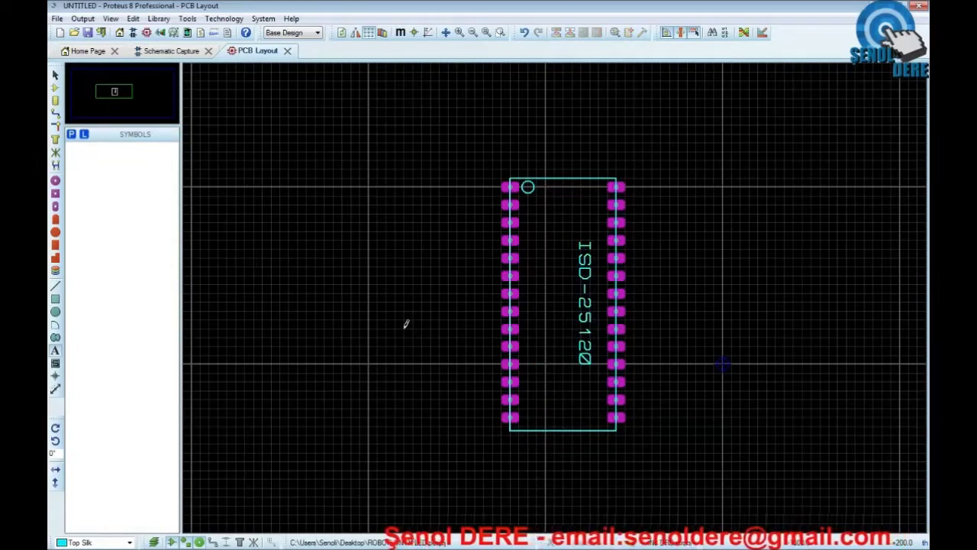
{"action": "left_click", "coordinate": [484, 176]}
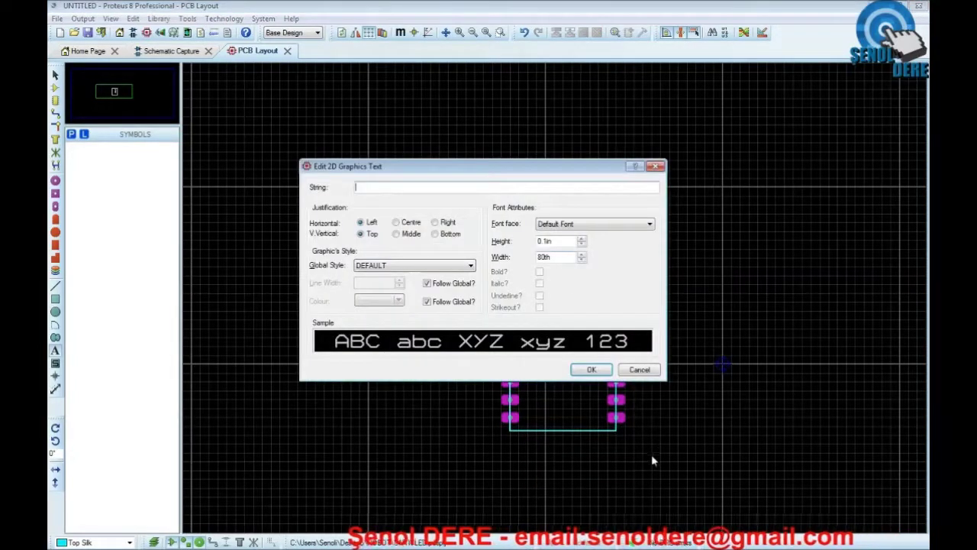
{"action": "left_click", "coordinate": [642, 368]}
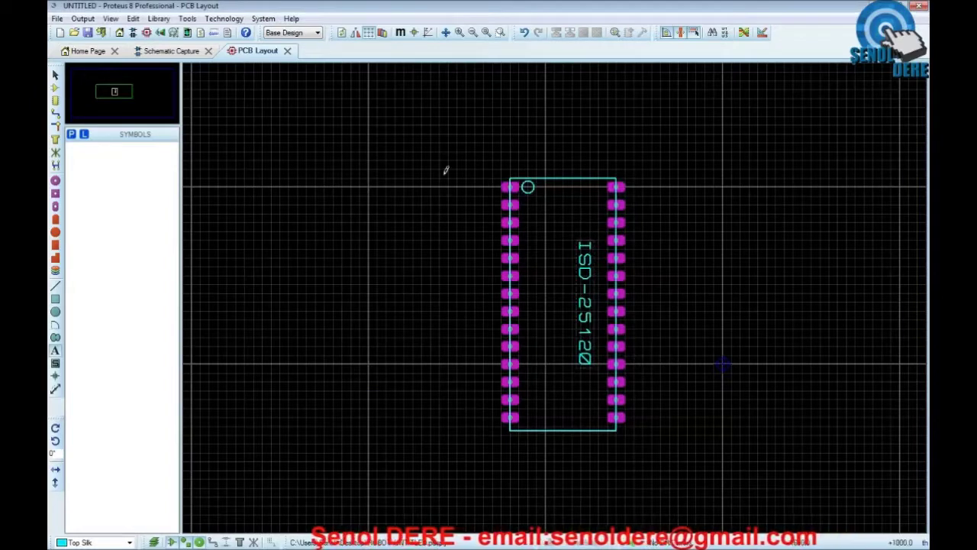
{"action": "left_click", "coordinate": [456, 140]}
{"action": "left_click", "coordinate": [642, 370]}
Start making a package from the whole footprint with its text, name it ISD-25120 and assign the existing custom category.
{"action": "left_click", "coordinate": [55, 75]}
{"action": "left_click_drag", "start_coordinate": [426, 138], "coordinate": [665, 496]}
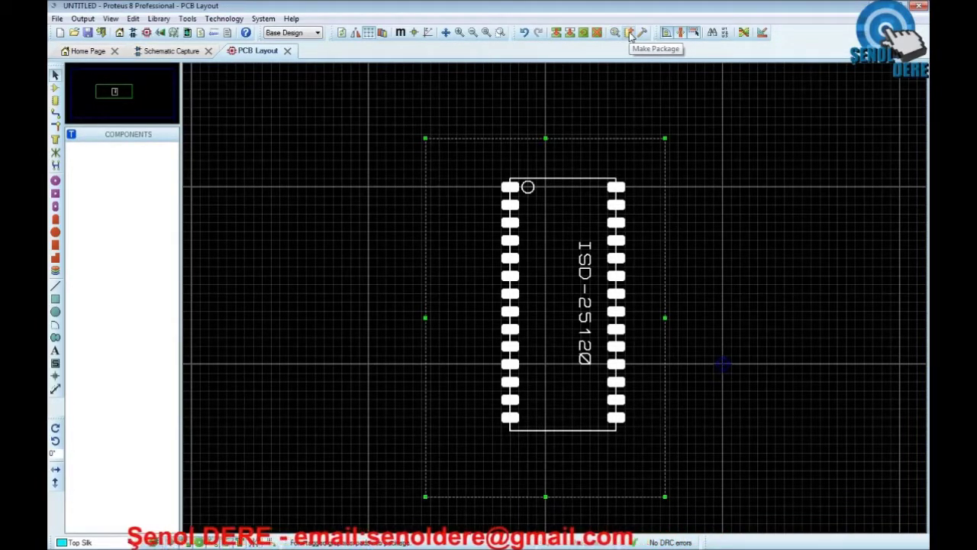
{"action": "right_click", "coordinate": [621, 212]}
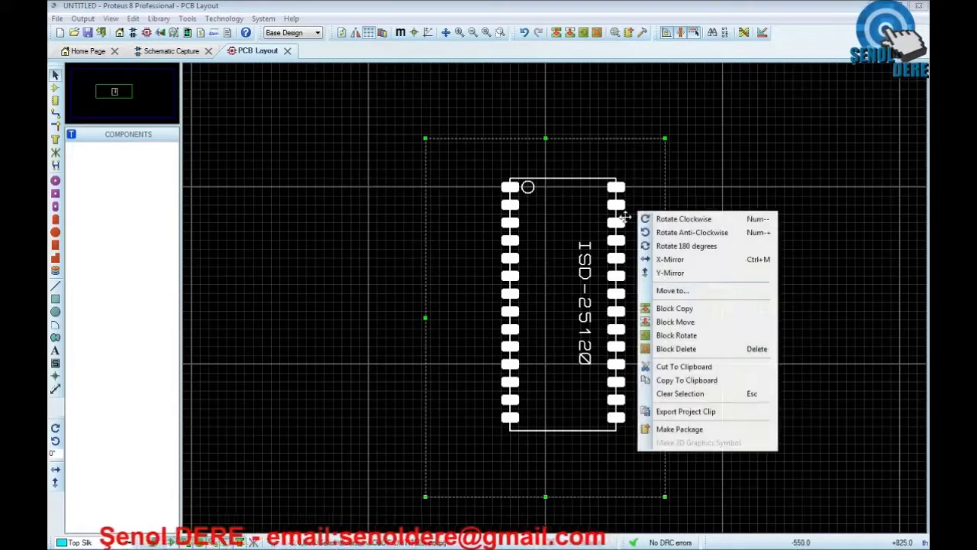
{"action": "left_click", "coordinate": [706, 432]}
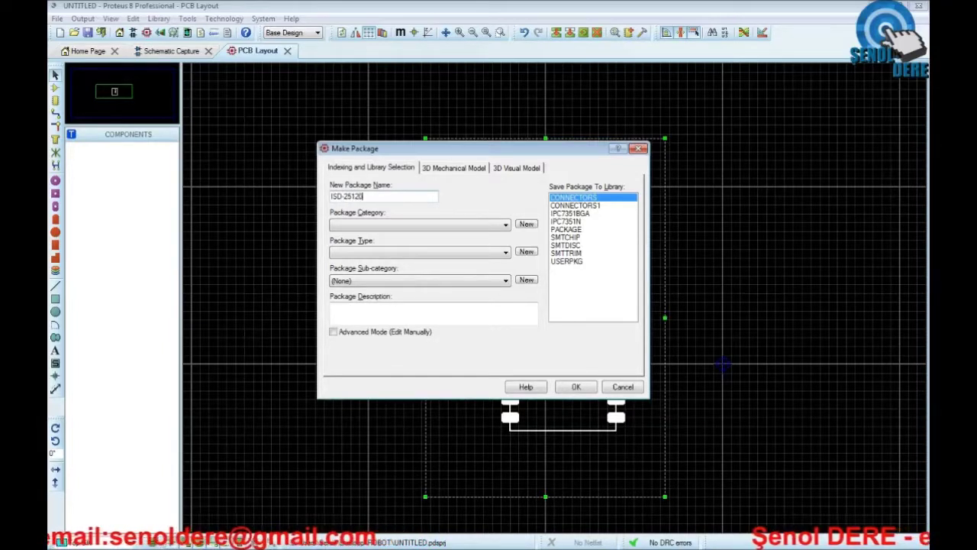
{"action": "left_click", "coordinate": [375, 224]}
{"action": "left_click", "coordinate": [379, 269]}
Examine the category, type and sub-category options offered for the new package.
{"action": "left_click", "coordinate": [416, 254]}
{"action": "left_click", "coordinate": [408, 255]}
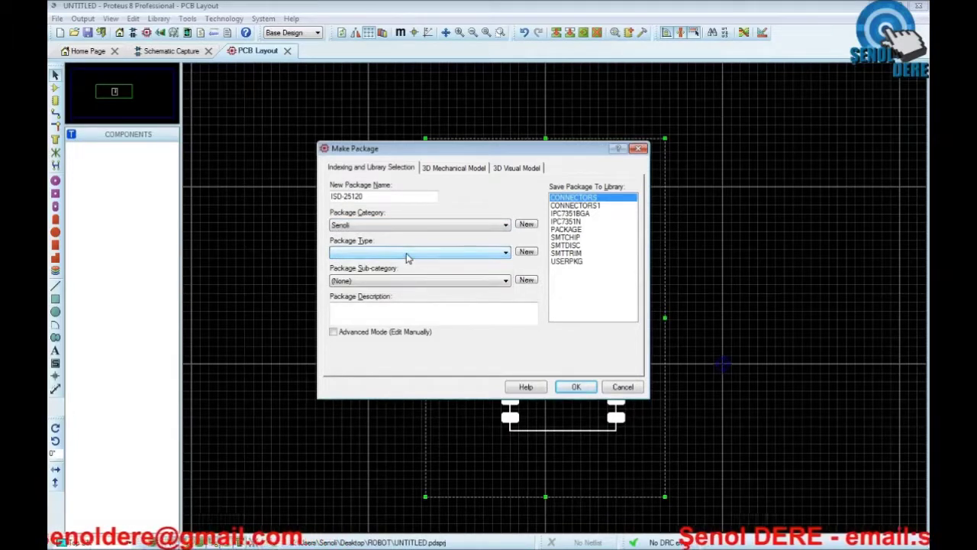
{"action": "left_click", "coordinate": [425, 225]}
{"action": "left_click", "coordinate": [374, 269]}
{"action": "left_click", "coordinate": [403, 252]}
{"action": "left_click", "coordinate": [481, 255]}
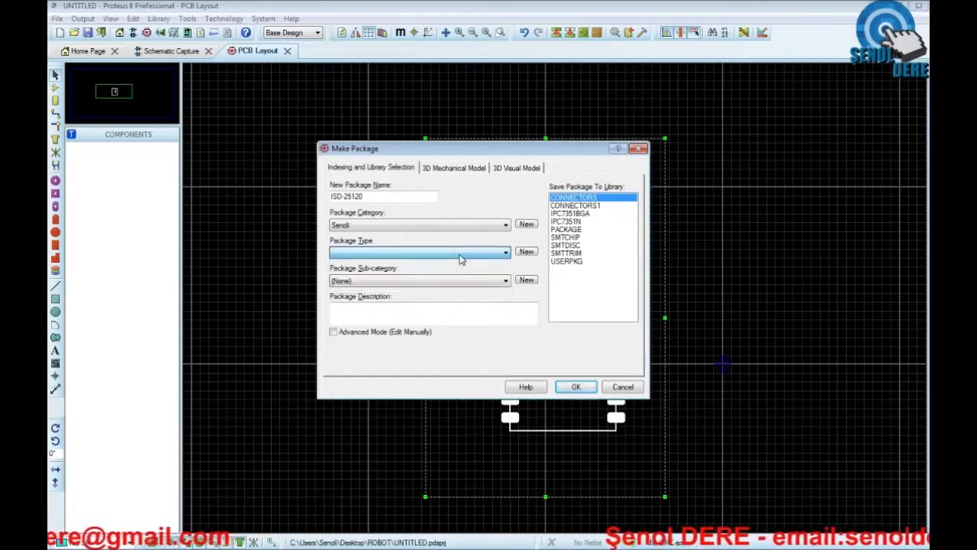
{"action": "left_click", "coordinate": [410, 281]}
{"action": "left_click", "coordinate": [416, 283]}
{"action": "left_click", "coordinate": [397, 226]}
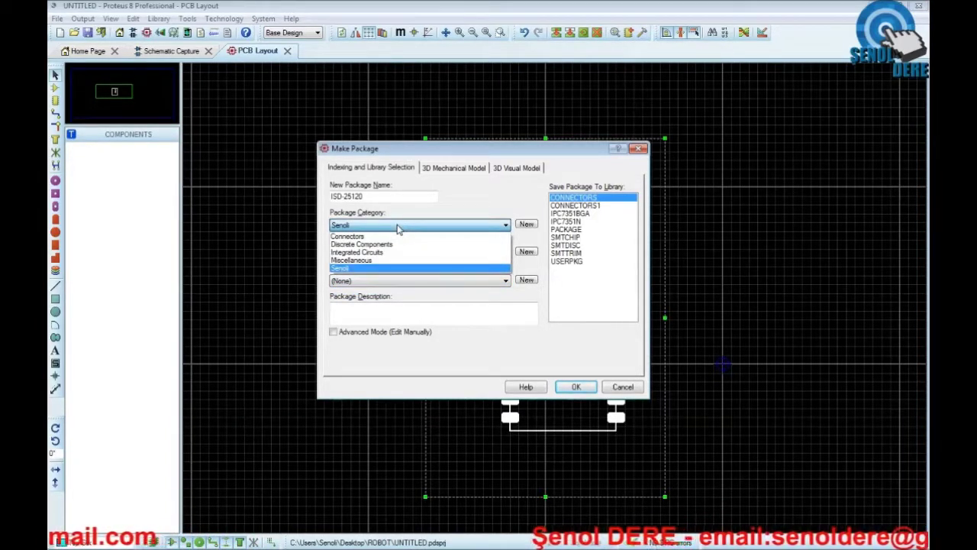
{"action": "left_click", "coordinate": [397, 227]}
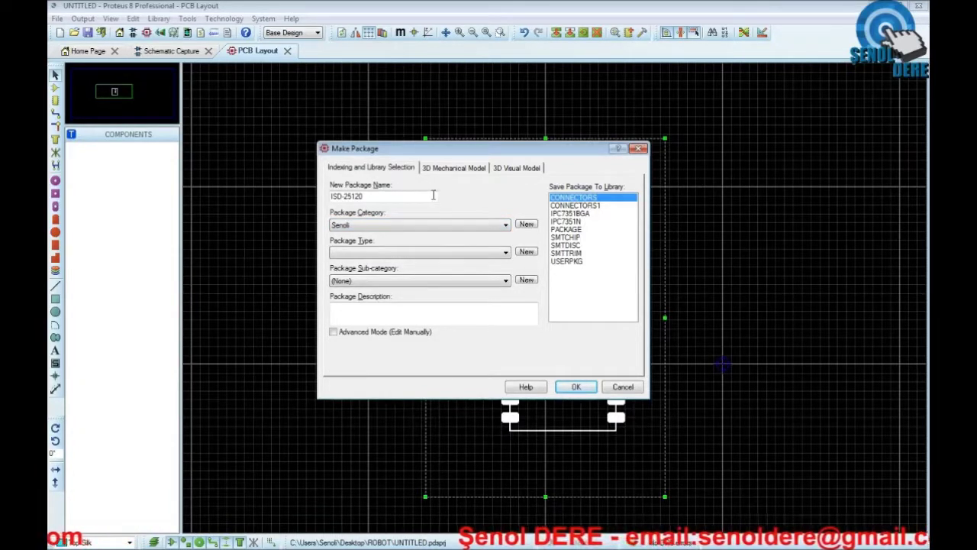
Enter COLOUR=0,0,0 as the geometric description of the package's 3D mechanical model.
{"action": "left_click", "coordinate": [459, 170]}
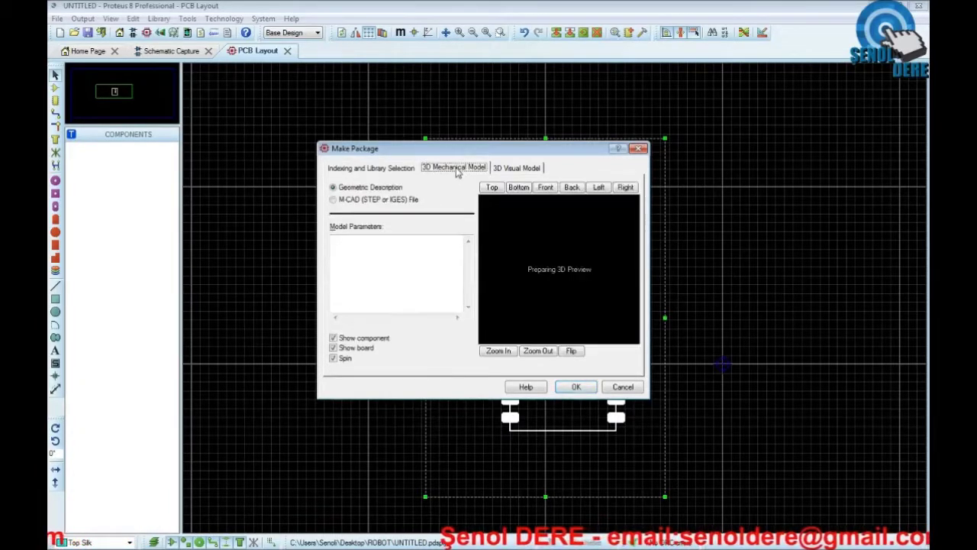
{"action": "left_click", "coordinate": [510, 169]}
{"action": "left_click", "coordinate": [462, 170]}
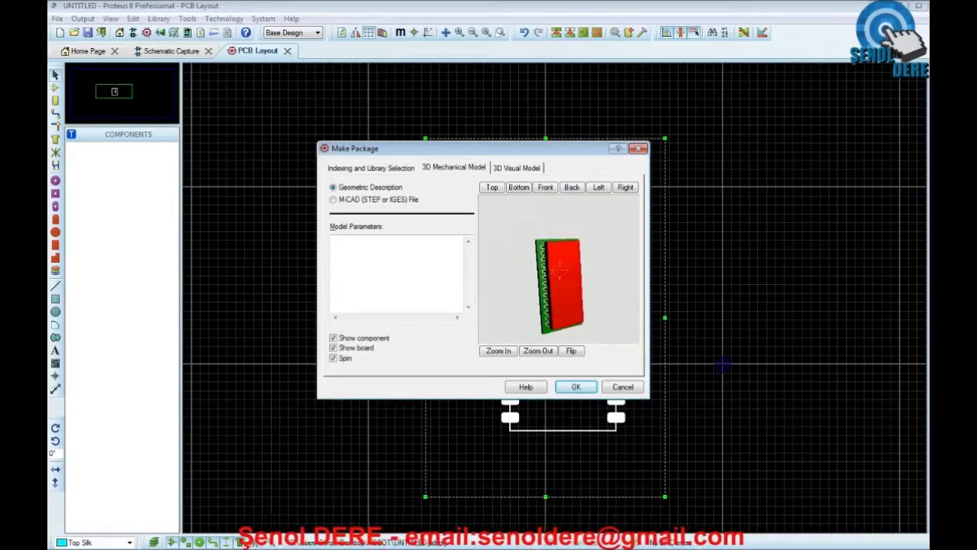
{"action": "left_click", "coordinate": [370, 251]}
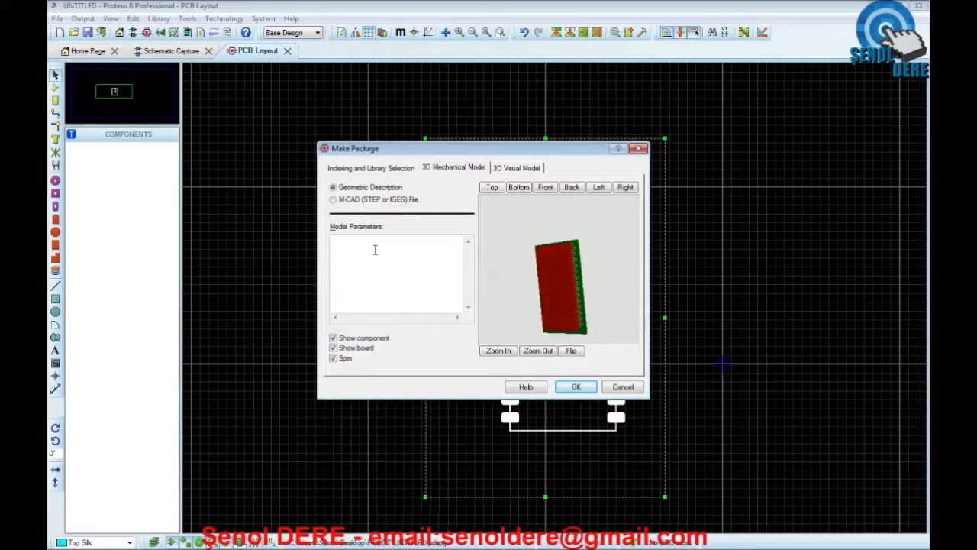
{"action": "type", "text": "COLOUR=0,0,0,"}
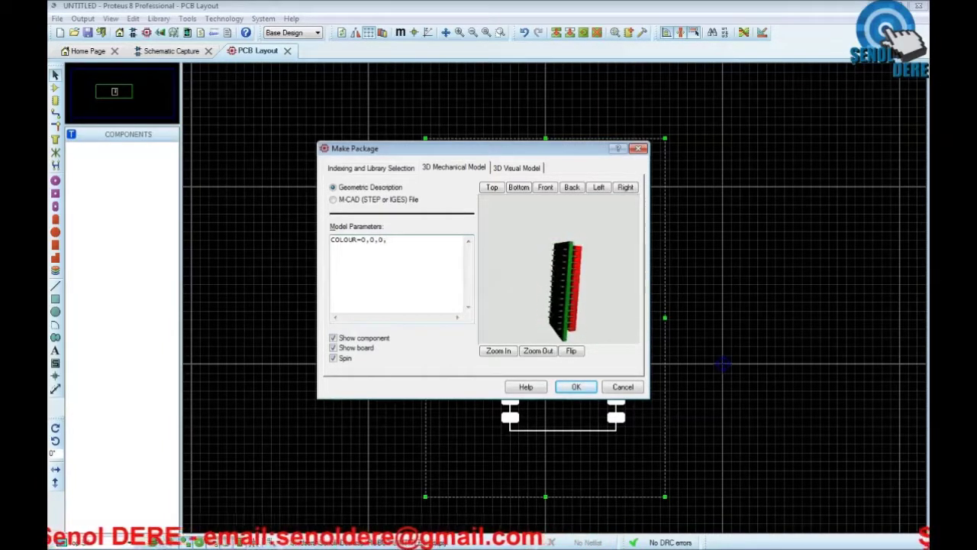
{"action": "key", "text": "Return"}
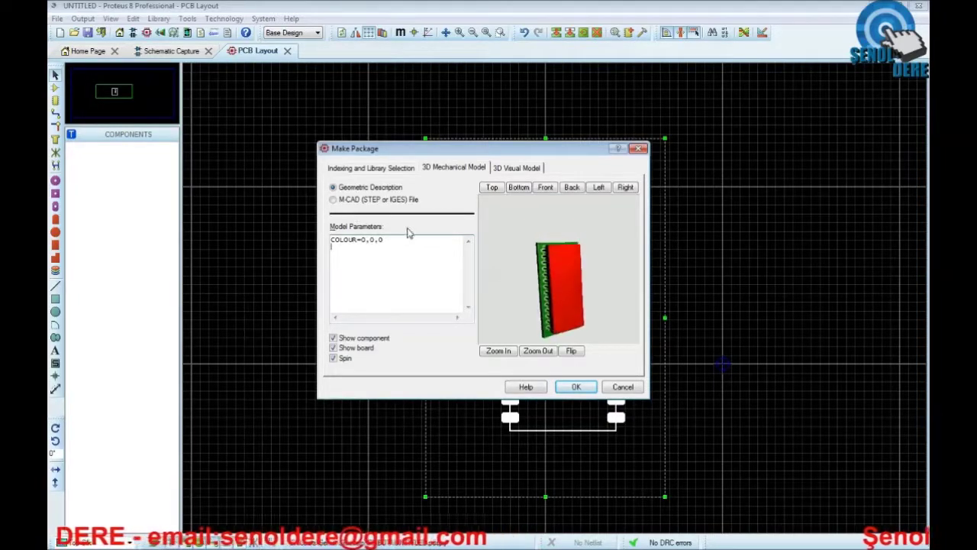
Enclose the colour values in parentheses so the model parameter reads COLOUR=(0,0,0).
{"action": "left_click", "coordinate": [524, 167]}
{"action": "left_click", "coordinate": [478, 170]}
{"action": "left_click", "coordinate": [385, 246]}
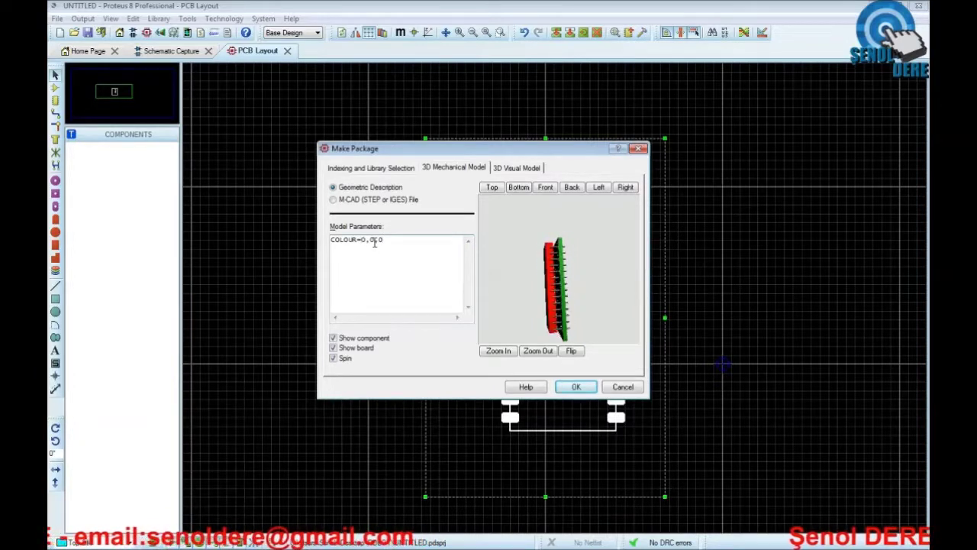
{"action": "left_click_drag", "start_coordinate": [364, 240], "coordinate": [397, 240]}
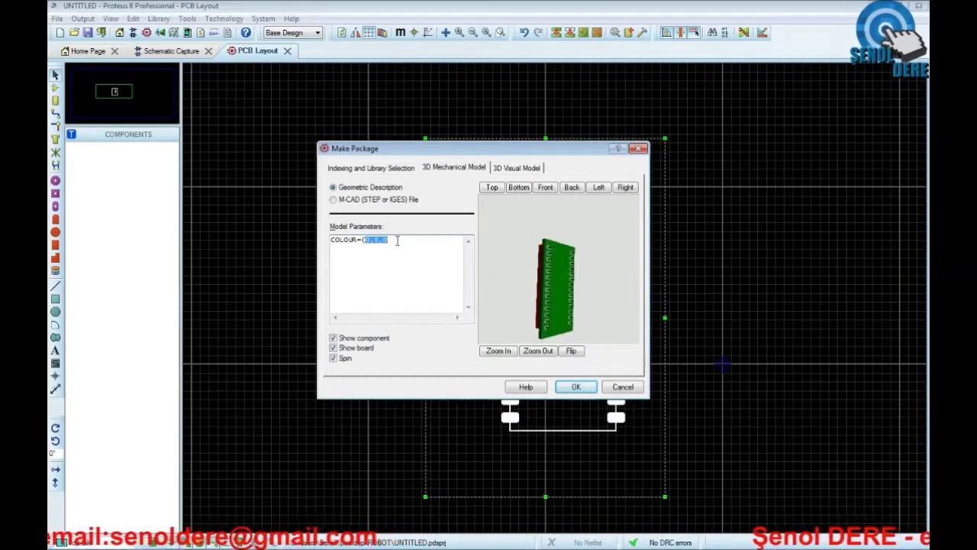
{"action": "left_click", "coordinate": [408, 241]}
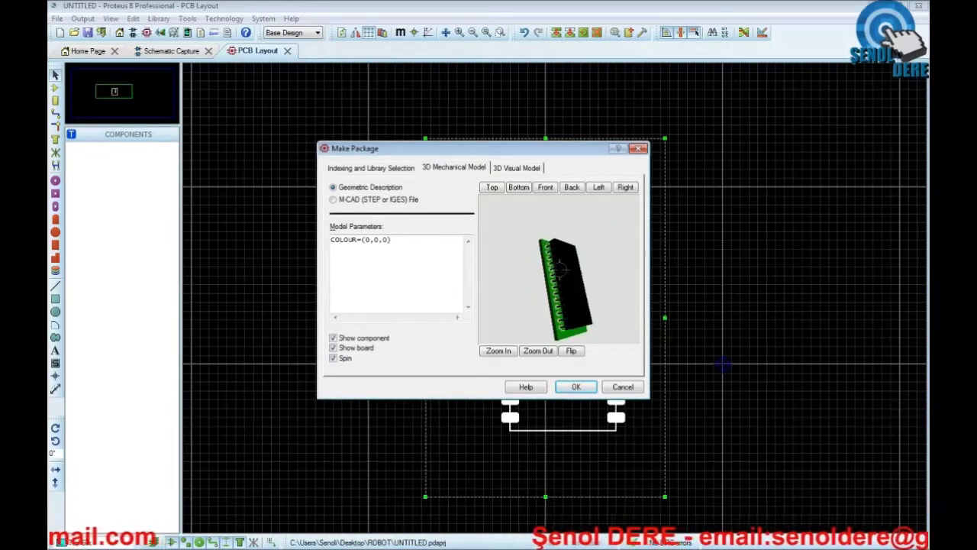
Check the M-CAD file option, the 3D visual model settings and the package's 3D preview, keeping the geometric description.
{"action": "left_click", "coordinate": [344, 201]}
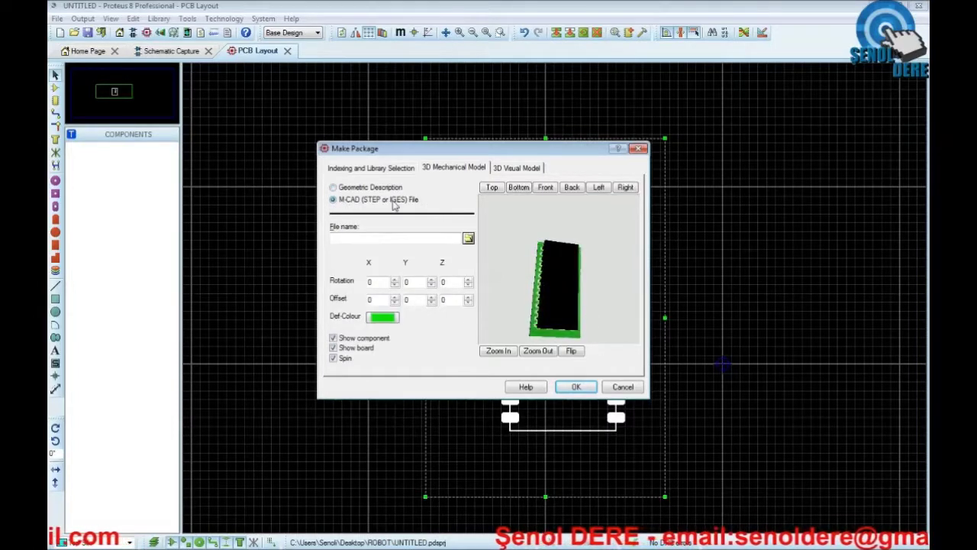
{"action": "left_click", "coordinate": [343, 188]}
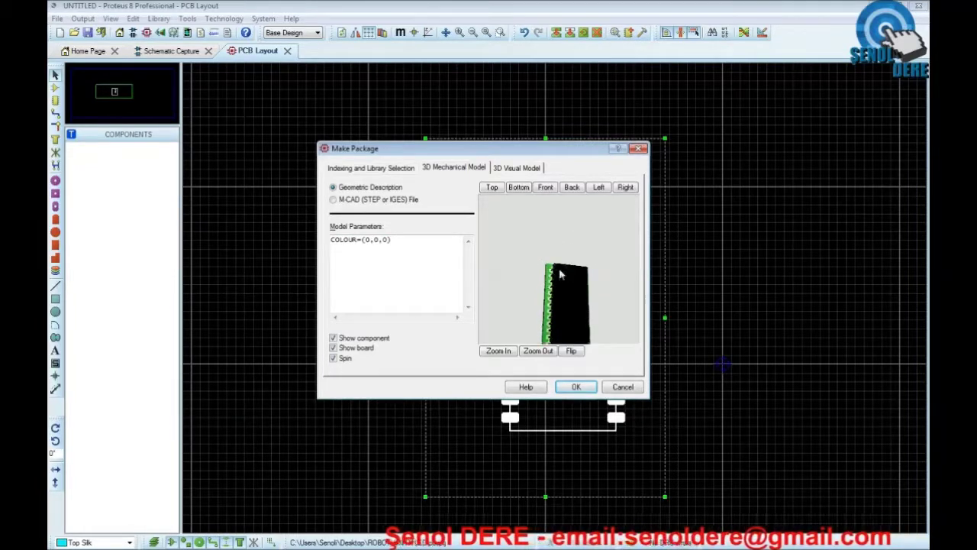
{"action": "left_click", "coordinate": [513, 167]}
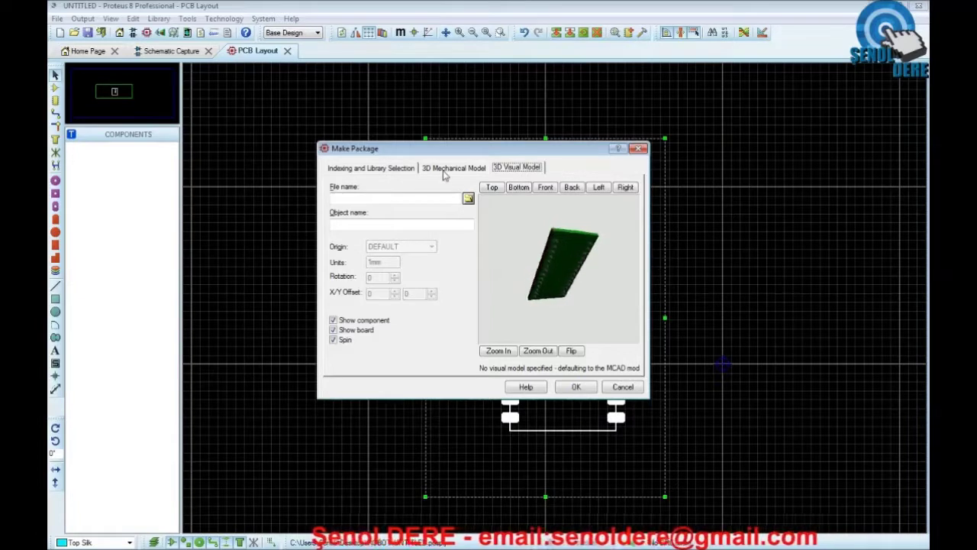
{"action": "left_click", "coordinate": [443, 171]}
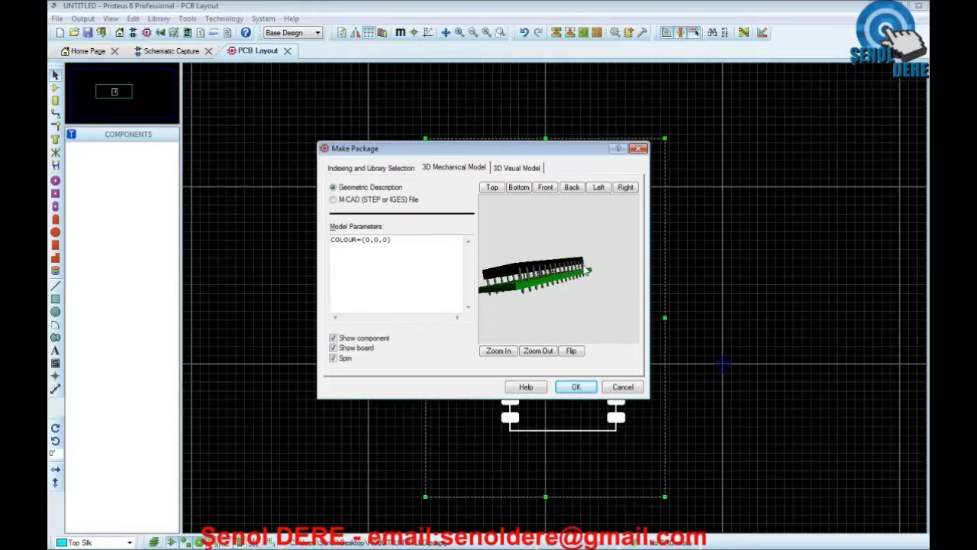
Return to the indexing settings and choose PACKAGE as the library that stores the new package.
{"action": "left_click", "coordinate": [376, 170]}
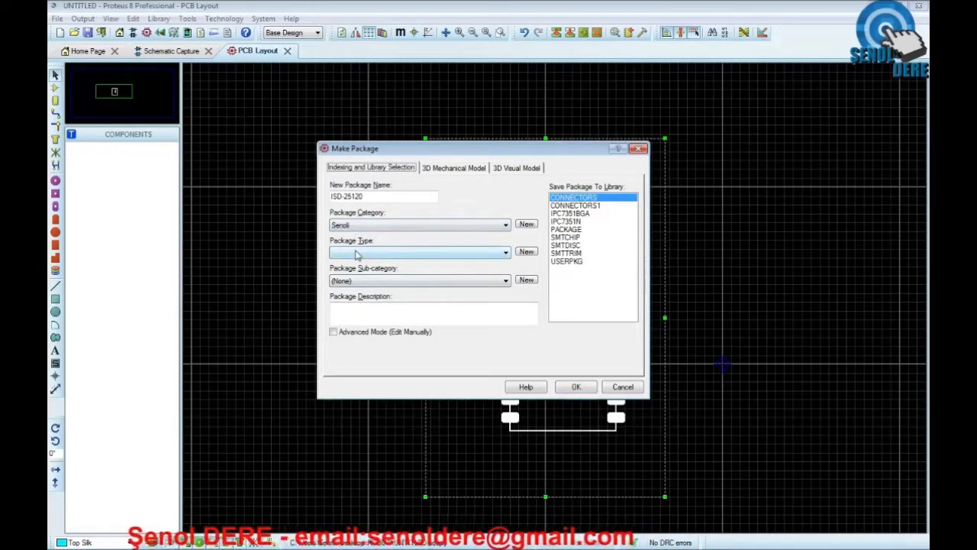
{"action": "left_click", "coordinate": [593, 213]}
{"action": "left_click", "coordinate": [580, 262]}
{"action": "left_click", "coordinate": [583, 198]}
{"action": "left_click", "coordinate": [580, 238]}
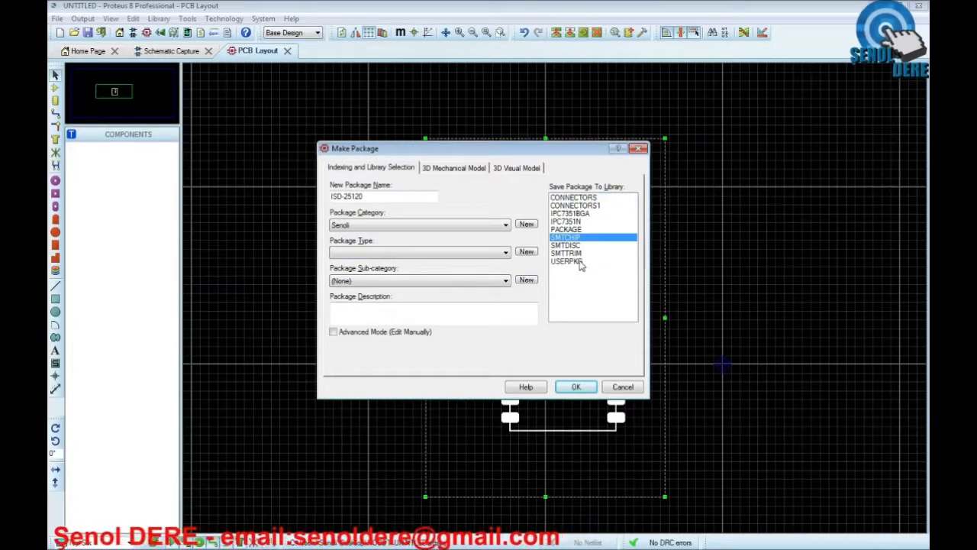
{"action": "left_click", "coordinate": [580, 261]}
{"action": "left_click", "coordinate": [590, 197]}
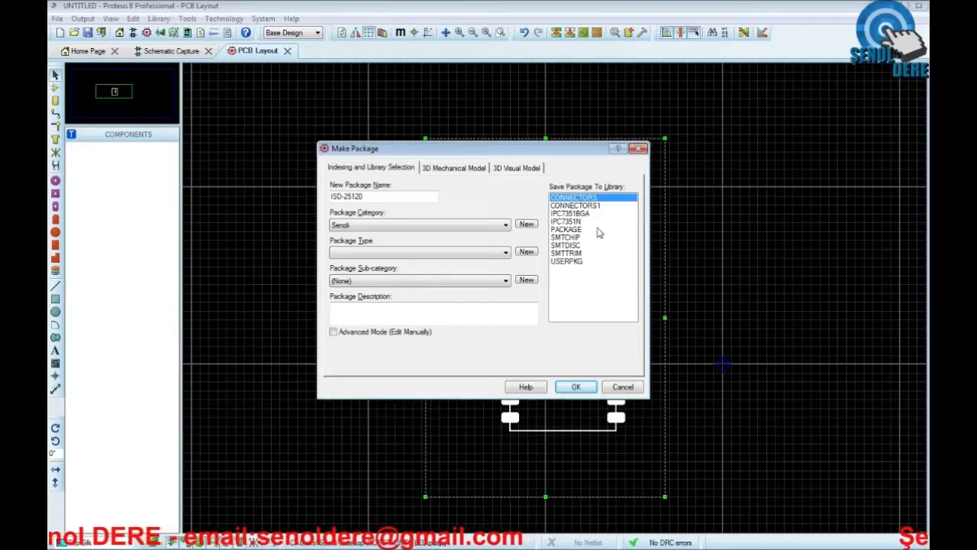
{"action": "left_click", "coordinate": [581, 221]}
{"action": "left_click", "coordinate": [580, 229]}
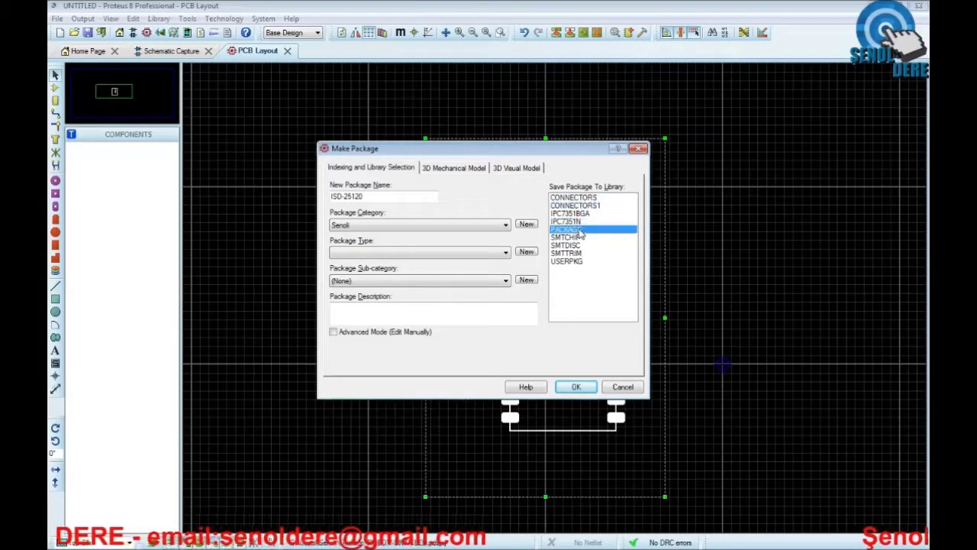
Enter ISD-25120 as the package description and try to save the package.
{"action": "left_click", "coordinate": [354, 311]}
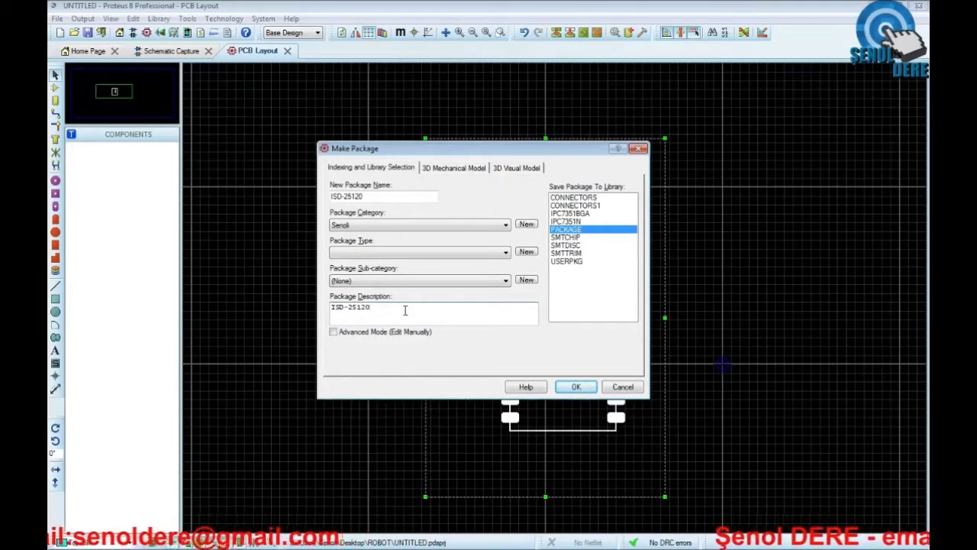
{"action": "left_click", "coordinate": [574, 387]}
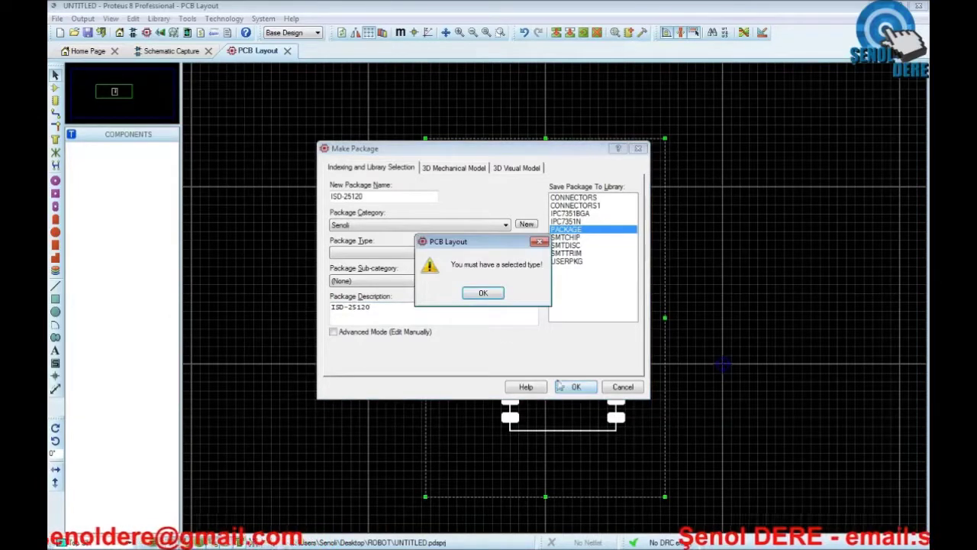
{"action": "left_click", "coordinate": [492, 296]}
Dismiss the missing-type warning and set the package type to Through Hole.
{"action": "left_click", "coordinate": [393, 252]}
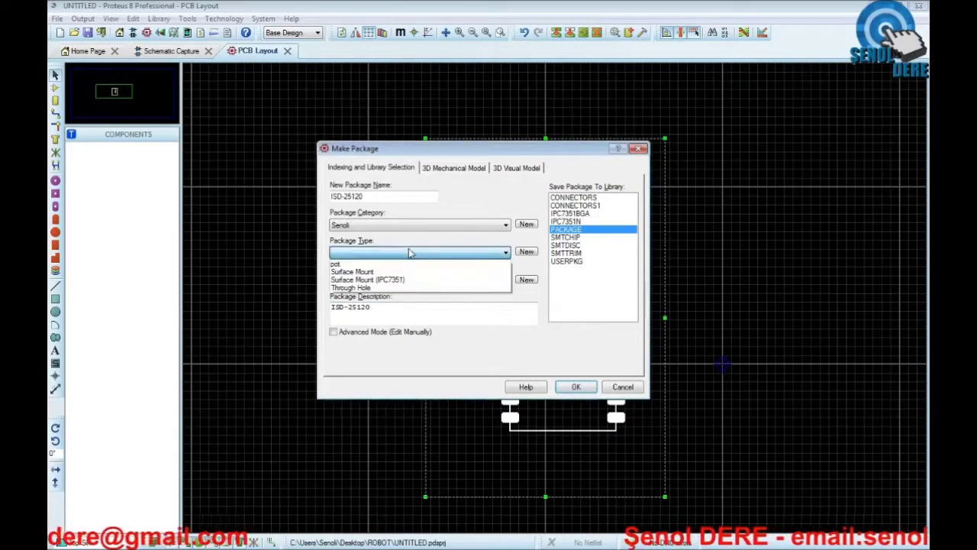
{"action": "left_click", "coordinate": [396, 288]}
{"action": "left_click", "coordinate": [383, 254]}
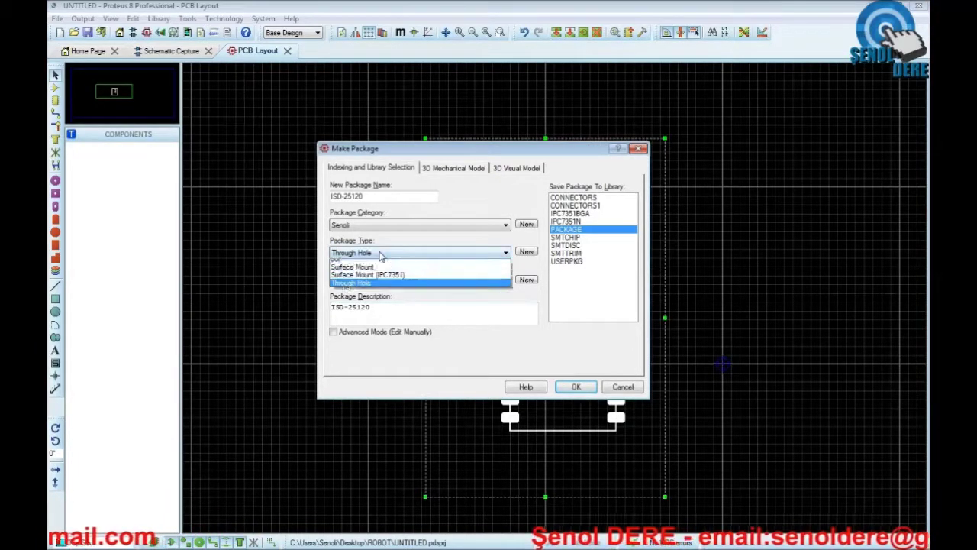
{"action": "left_click", "coordinate": [382, 253]}
{"action": "left_click", "coordinate": [451, 255]}
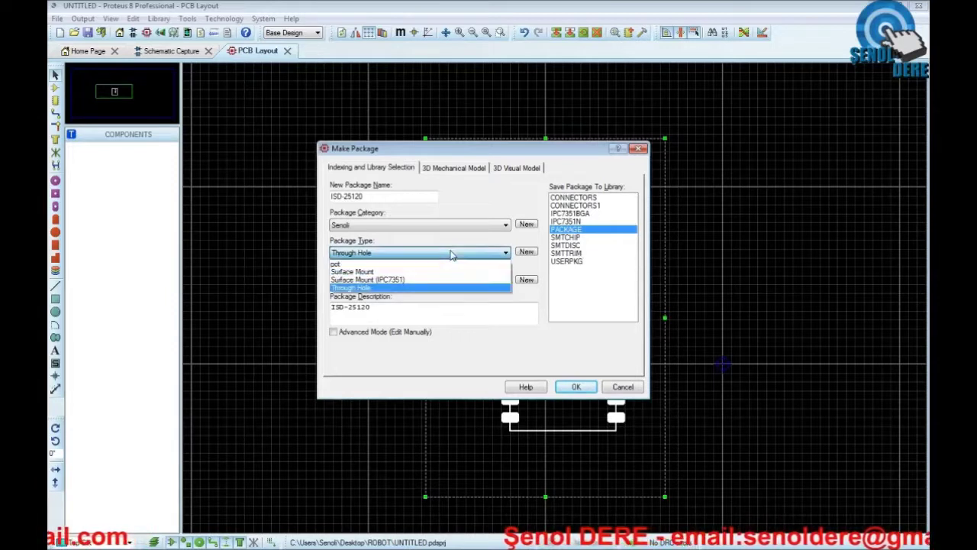
Create a new package type named SOCKET, leave the sub-category at (None) and save the package.
{"action": "left_click", "coordinate": [530, 255]}
{"action": "left_click", "coordinate": [535, 258]}
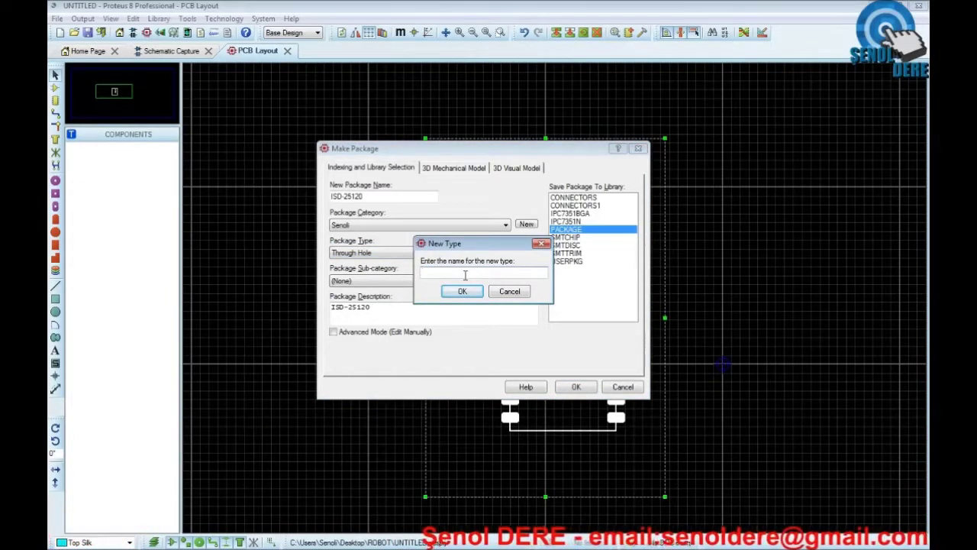
{"action": "type", "text": "SOCKET"}
{"action": "left_click", "coordinate": [473, 294]}
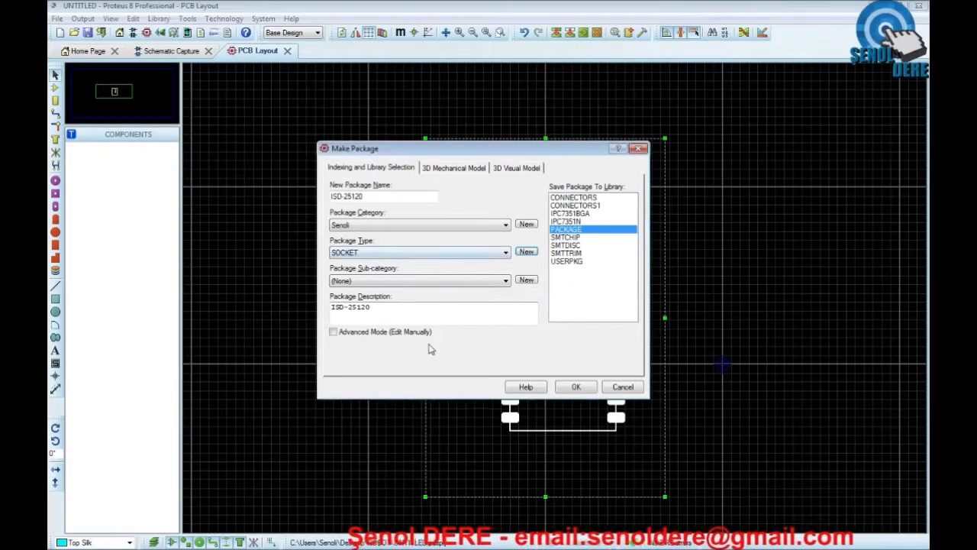
{"action": "left_click", "coordinate": [443, 280]}
{"action": "left_click", "coordinate": [443, 283]}
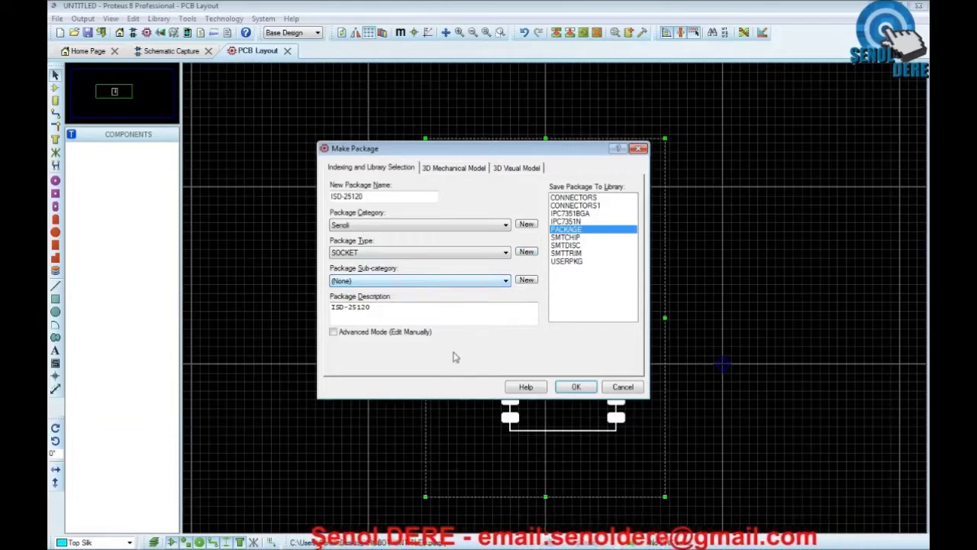
{"action": "left_click", "coordinate": [576, 386]}
Delete the original footprint drawing and place the saved ISD-25120 package on the board.
{"action": "left_click_drag", "start_coordinate": [451, 125], "coordinate": [695, 476]}
{"action": "key", "text": "Delete"}
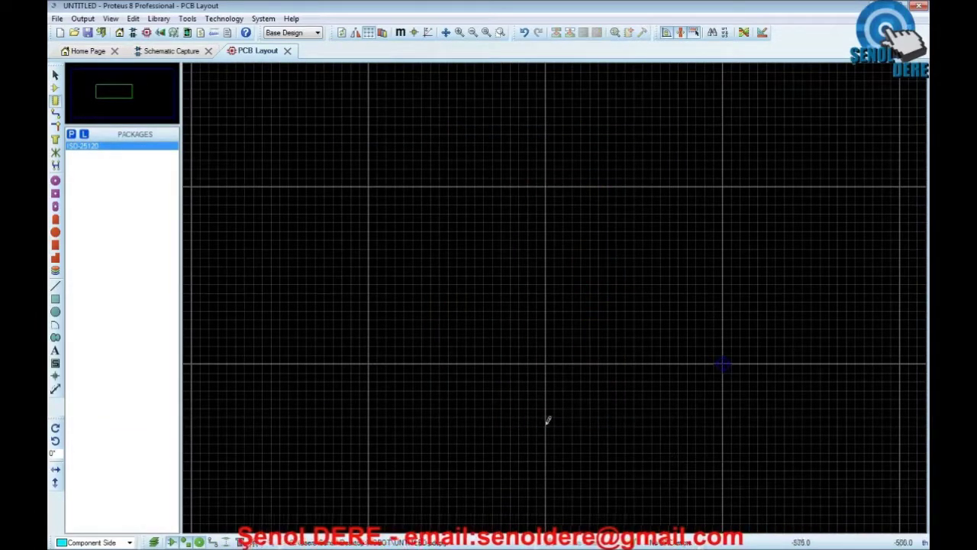
{"action": "left_click", "coordinate": [99, 146]}
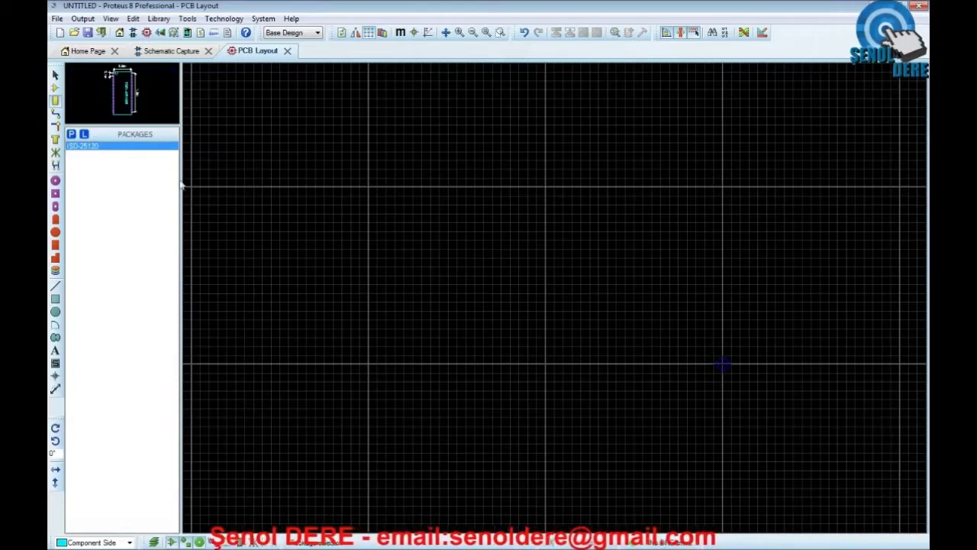
{"action": "left_click", "coordinate": [589, 290]}
Delete the placed footprint and remove ISD-25120 from the layout's package list.
{"action": "left_click_drag", "start_coordinate": [351, 116], "coordinate": [670, 505]}
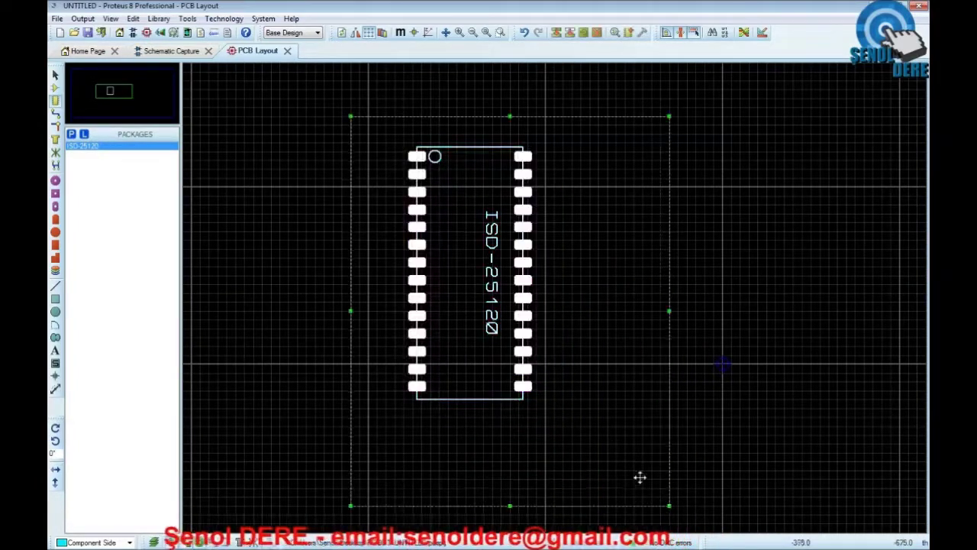
{"action": "key", "text": "Delete"}
{"action": "right_click", "coordinate": [88, 153]}
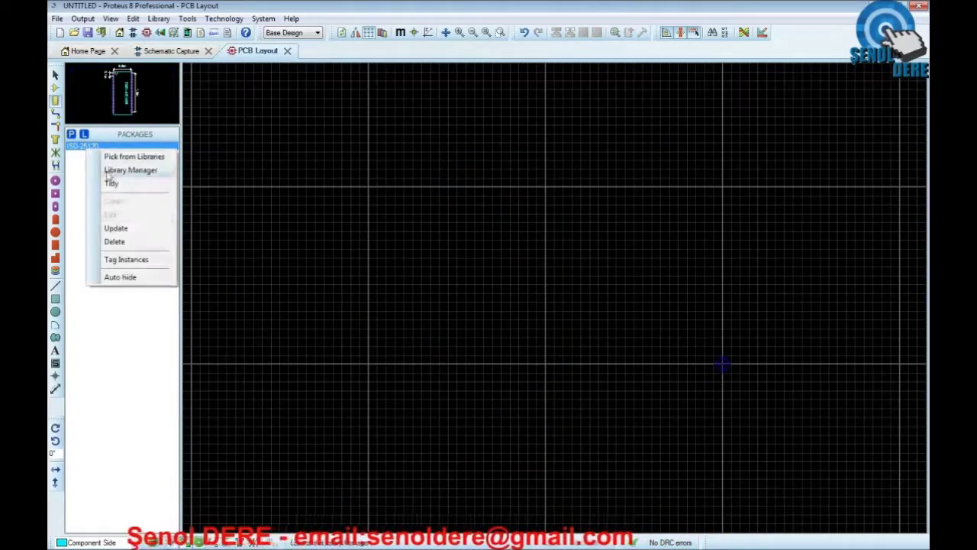
{"action": "left_click", "coordinate": [126, 240]}
{"action": "left_click", "coordinate": [479, 294]}
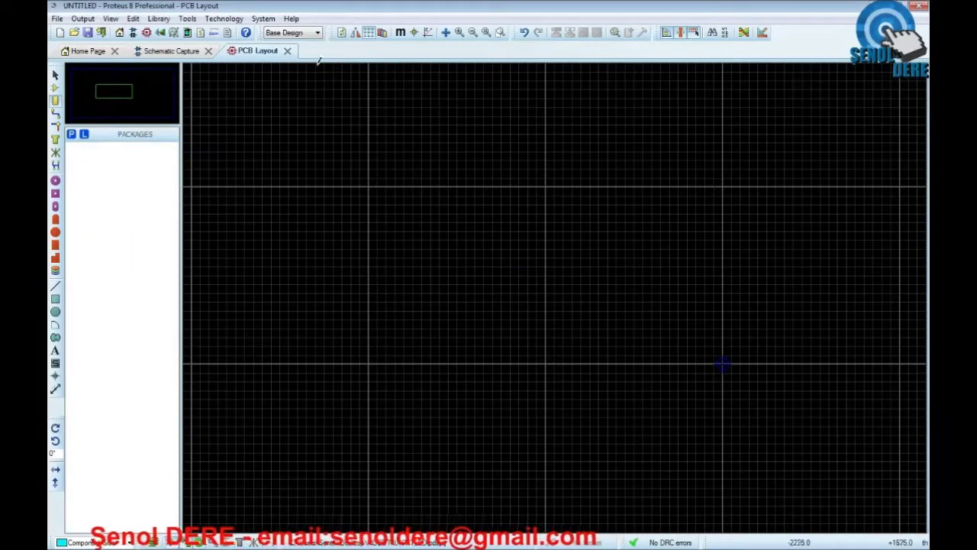
Close the PCB layout and start making a device from the complete 28-pin schematic symbol.
{"action": "left_click", "coordinate": [288, 50]}
{"action": "scroll", "coordinate": [535, 305], "scroll_direction": "down", "scroll_amount": 2}
{"action": "scroll", "coordinate": [581, 320], "scroll_direction": "up", "scroll_amount": 2}
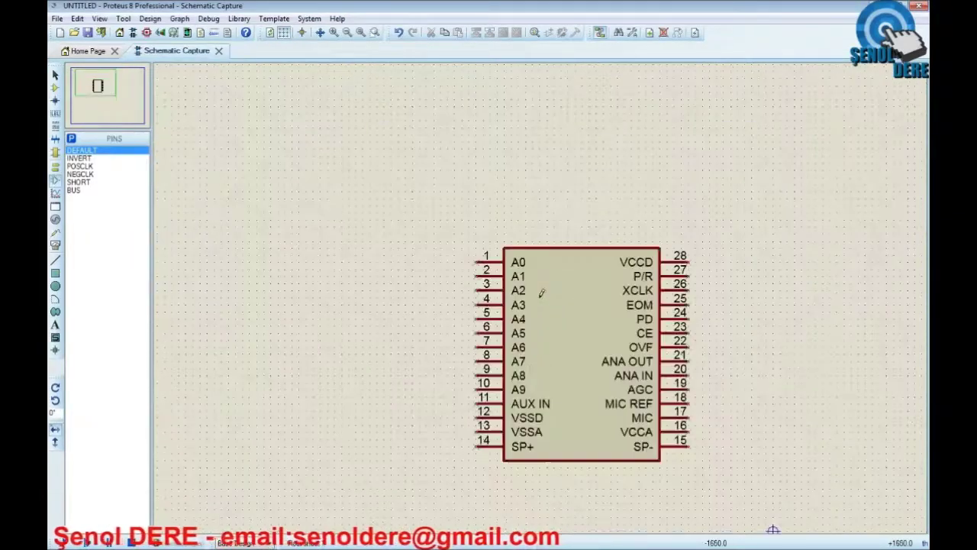
{"action": "left_click_drag", "start_coordinate": [390, 212], "coordinate": [774, 517]}
{"action": "right_click", "coordinate": [729, 418]}
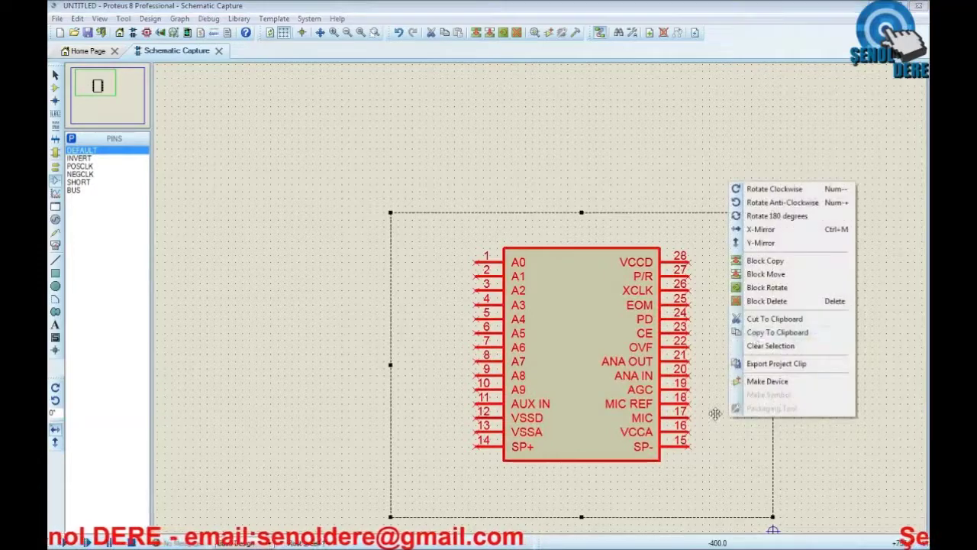
{"action": "left_click", "coordinate": [736, 382]}
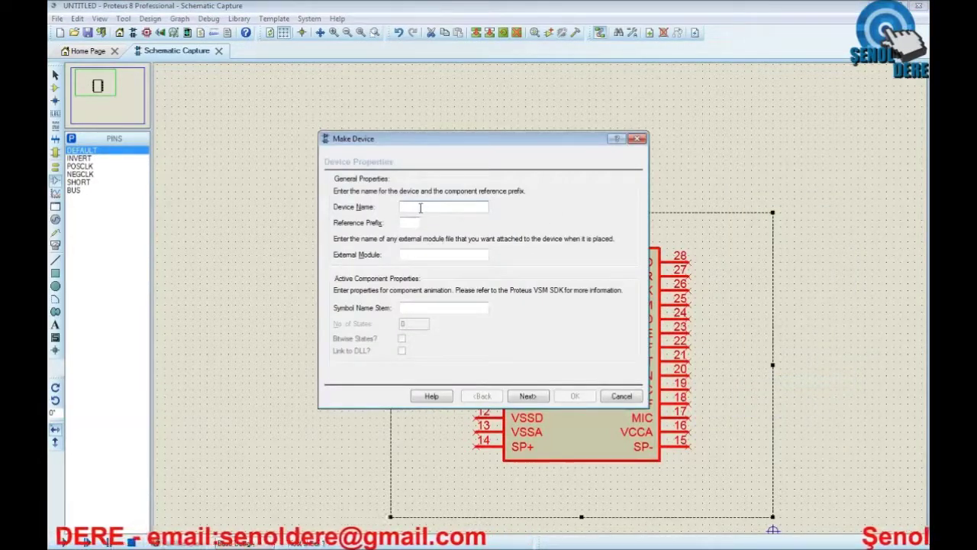
Name the device ISD-25120, set its reference prefix to ISD and continue to the packaging settings.
{"action": "type", "text": "ISD-25120"}
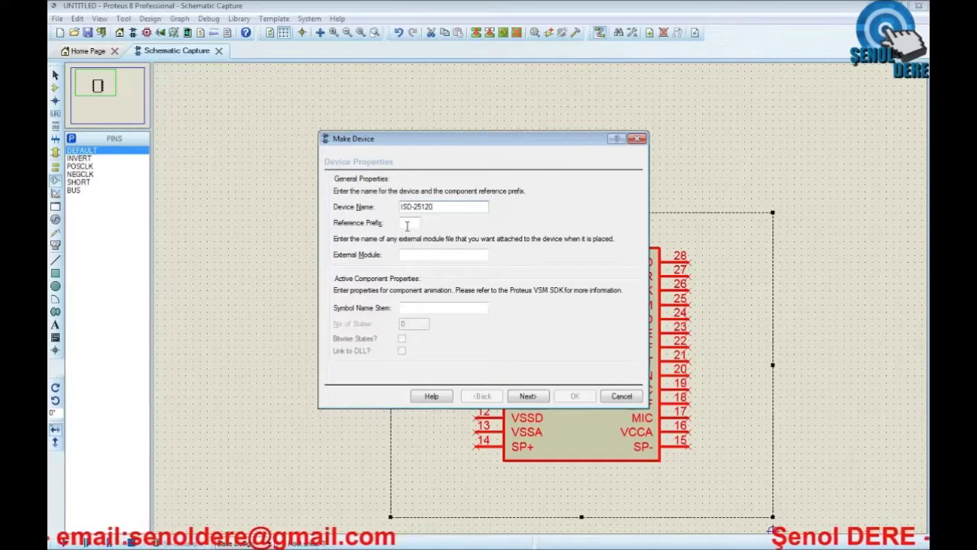
{"action": "left_click", "coordinate": [407, 224]}
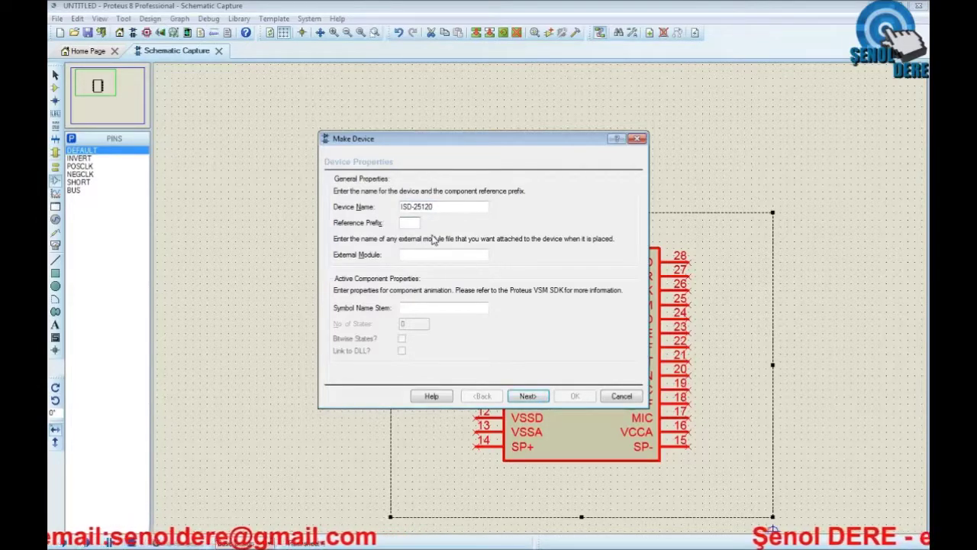
{"action": "type", "text": "ISD"}
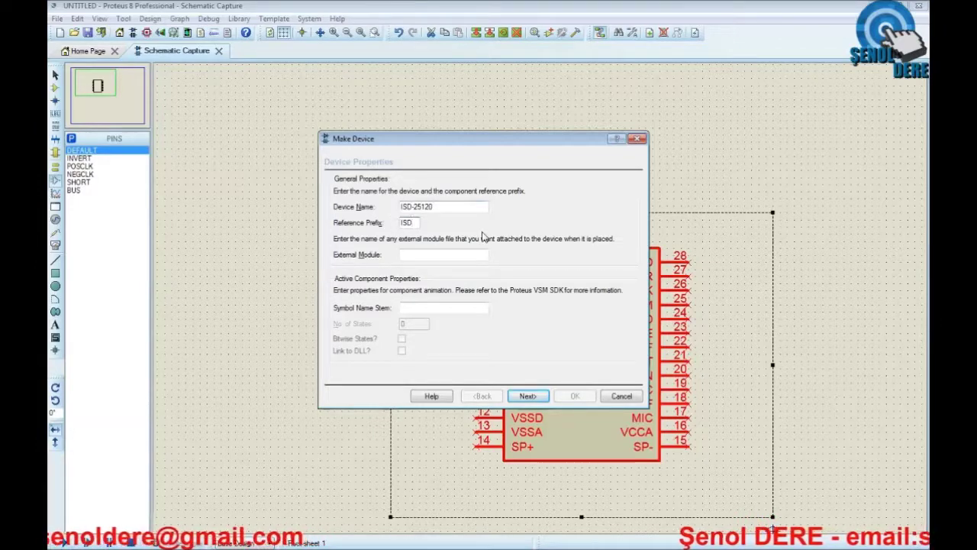
{"action": "left_click", "coordinate": [527, 395]}
Add the ISD-25120 package from the custom category in the PACKAGE library to the device's packagings.
{"action": "left_click", "coordinate": [372, 374]}
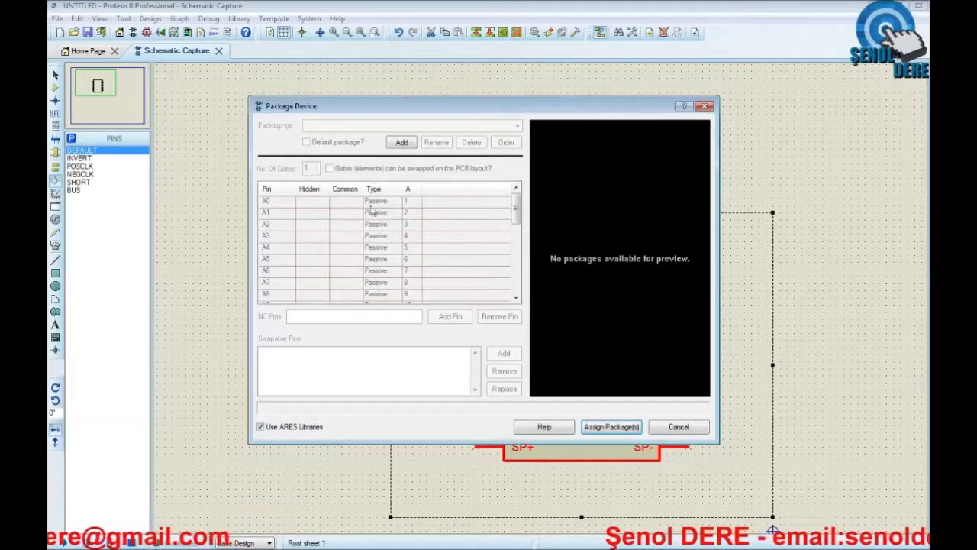
{"action": "left_click", "coordinate": [402, 142]}
{"action": "left_click", "coordinate": [217, 161]}
{"action": "scroll", "coordinate": [220, 170], "scroll_direction": "down", "scroll_amount": 1}
{"action": "left_click", "coordinate": [200, 175]}
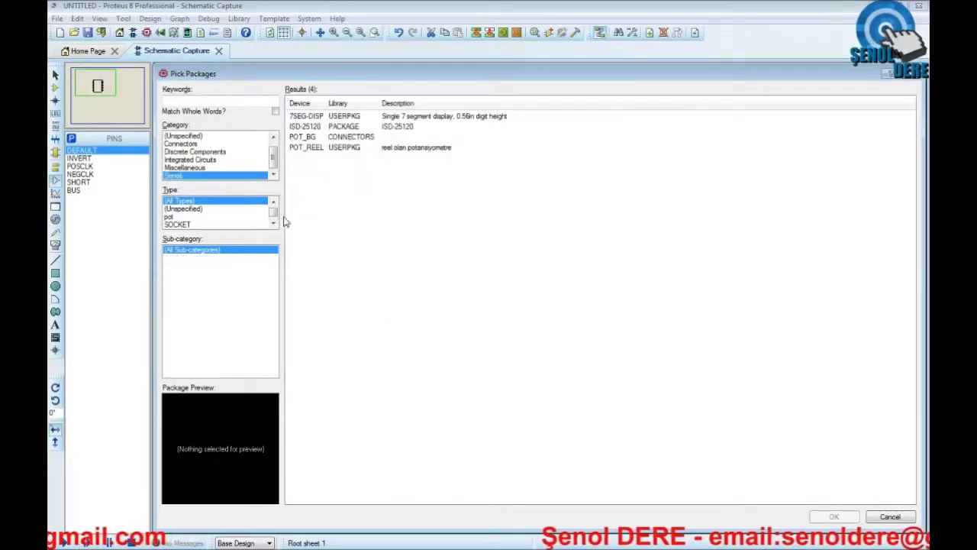
{"action": "left_click", "coordinate": [329, 127]}
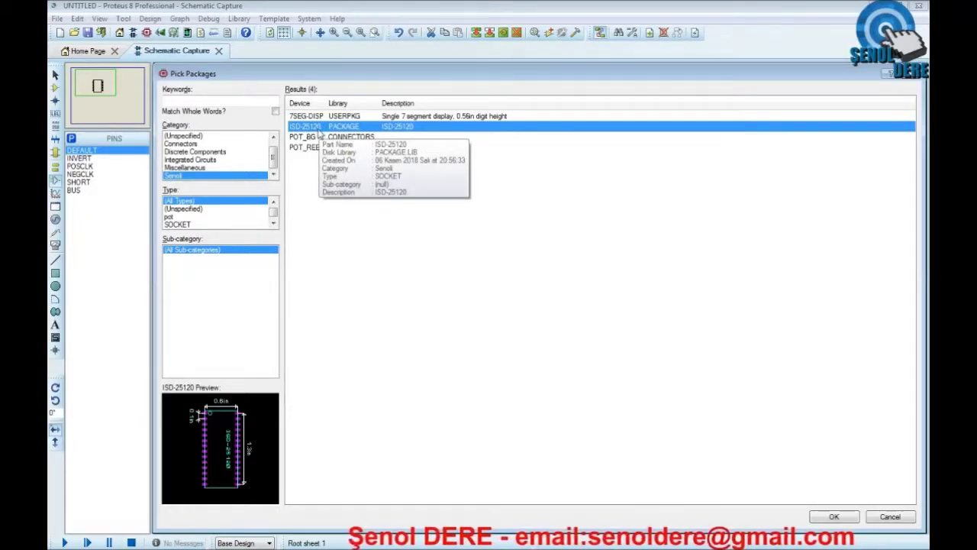
{"action": "double_click", "coordinate": [319, 129]}
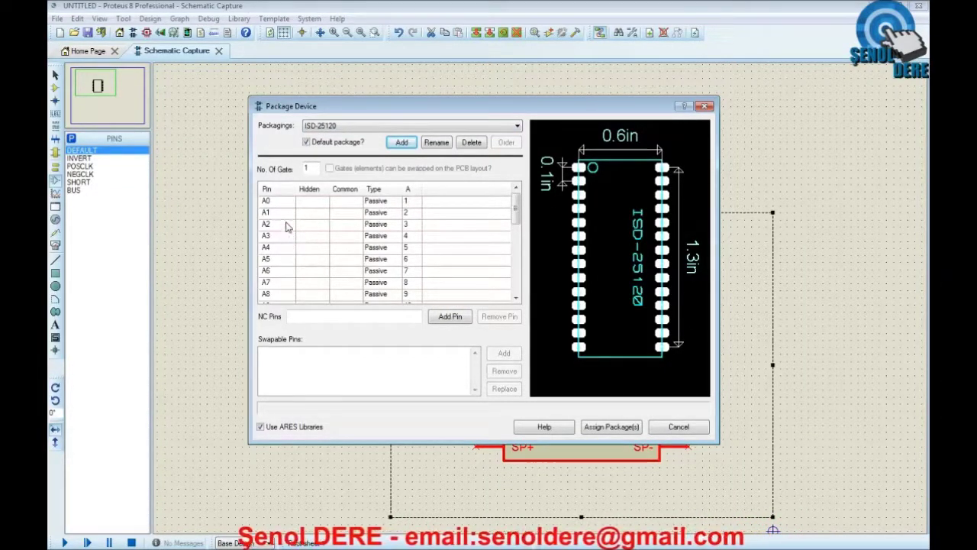
Examine the pin names, types and pad numbers in the package's pin table and the NC pins entry.
{"action": "left_click", "coordinate": [416, 239]}
{"action": "key", "text": "Down"}
{"action": "key", "text": "Down"}
{"action": "key", "text": "Down"}
{"action": "left_click", "coordinate": [515, 295]}
{"action": "left_click", "coordinate": [516, 294]}
{"action": "scroll", "coordinate": [515, 294], "scroll_direction": "up", "scroll_amount": 6}
{"action": "scroll", "coordinate": [513, 290], "scroll_direction": "down", "scroll_amount": 6}
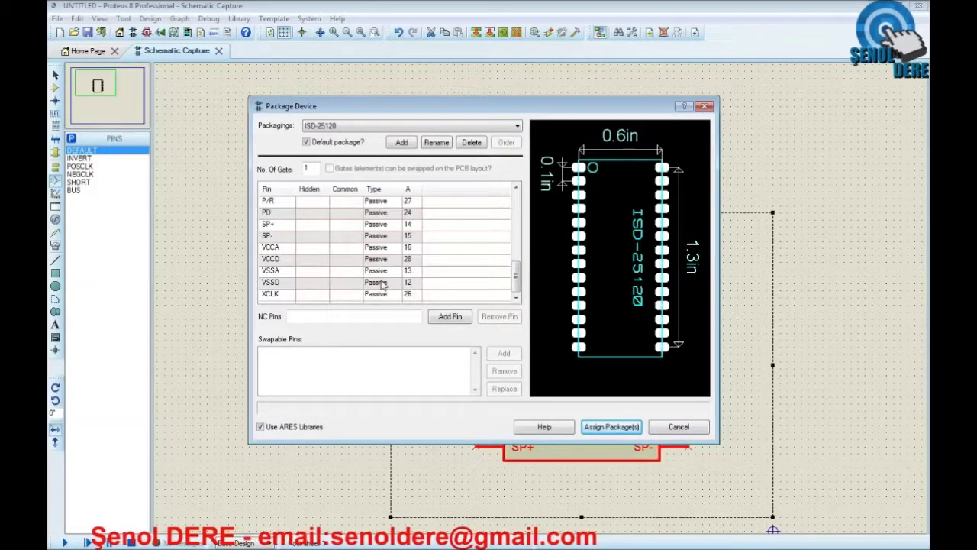
{"action": "scroll", "coordinate": [517, 283], "scroll_direction": "up", "scroll_amount": 6}
{"action": "scroll", "coordinate": [513, 294], "scroll_direction": "down", "scroll_amount": 6}
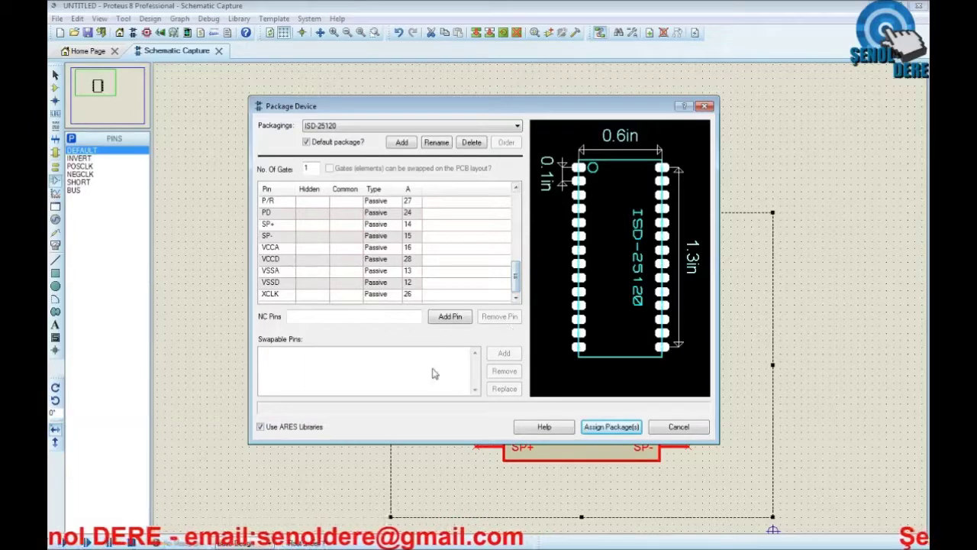
{"action": "left_click", "coordinate": [309, 317]}
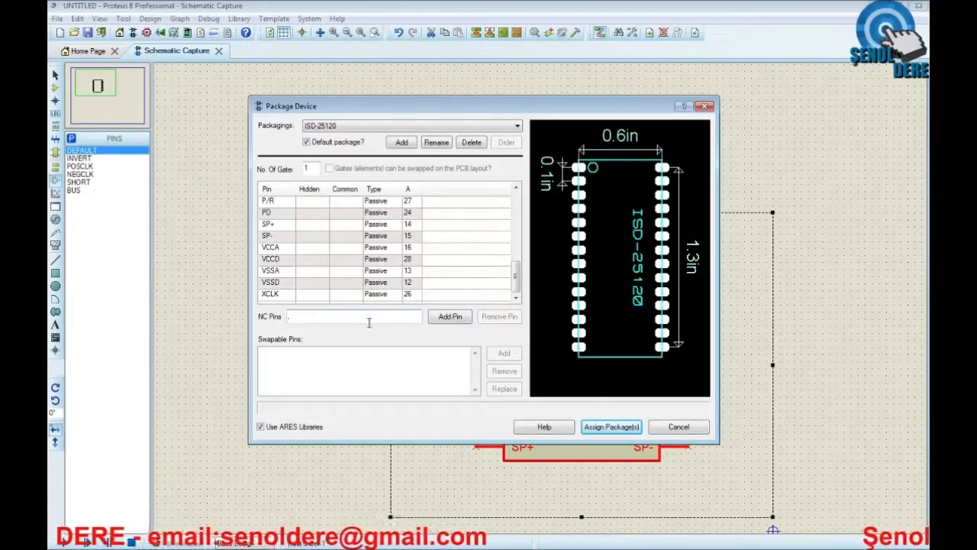
Assign the ISD-25120 package to the device and accept the component properties, leaving the data sheet and help file empty.
{"action": "left_click", "coordinate": [608, 432]}
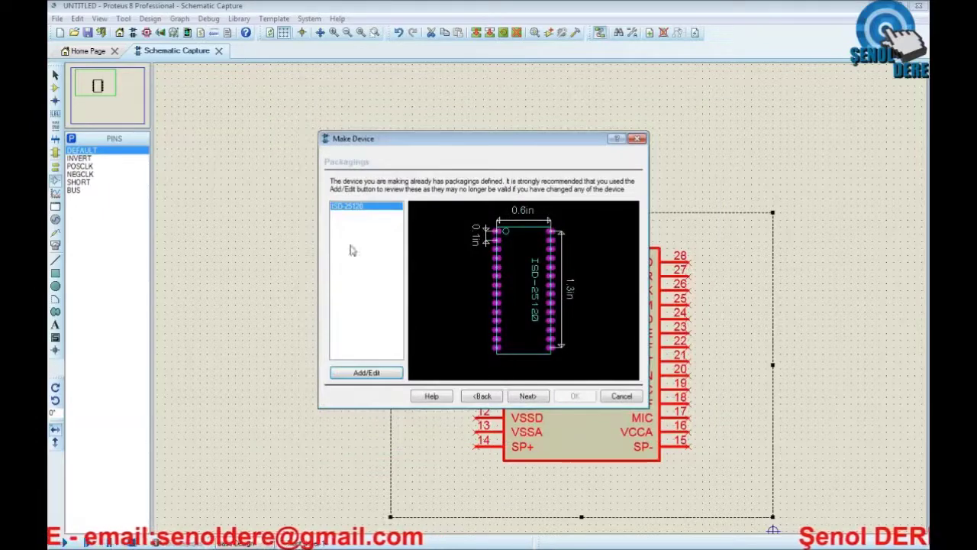
{"action": "left_click", "coordinate": [533, 398]}
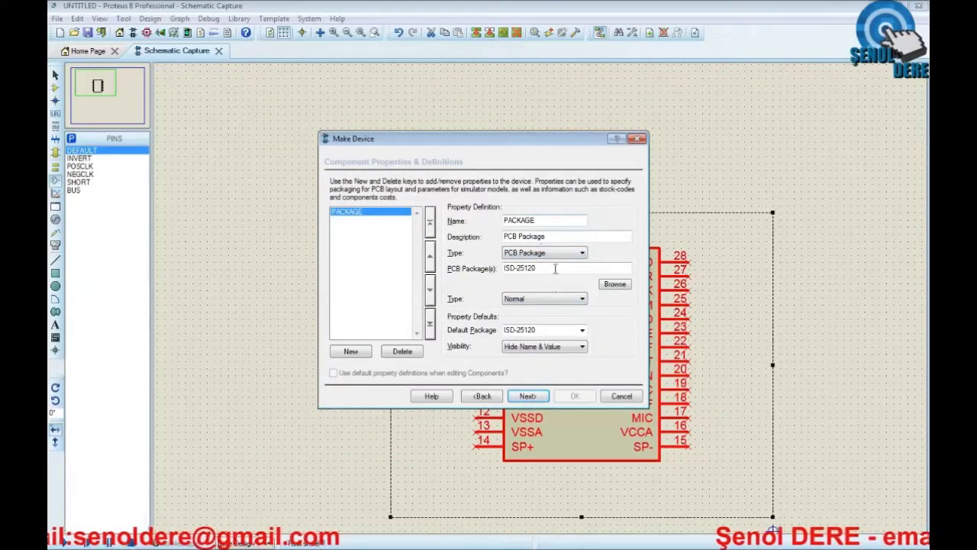
{"action": "left_click", "coordinate": [529, 397]}
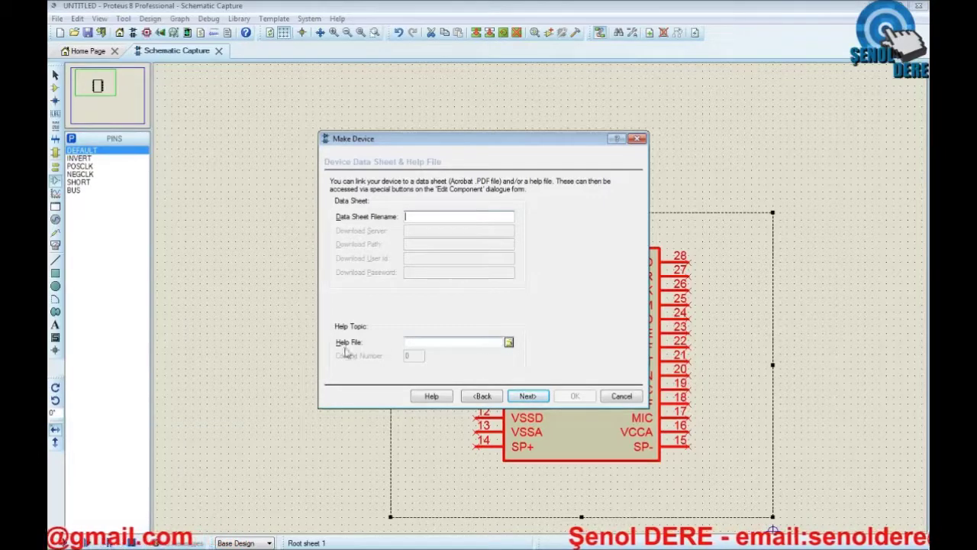
{"action": "left_click", "coordinate": [536, 396]}
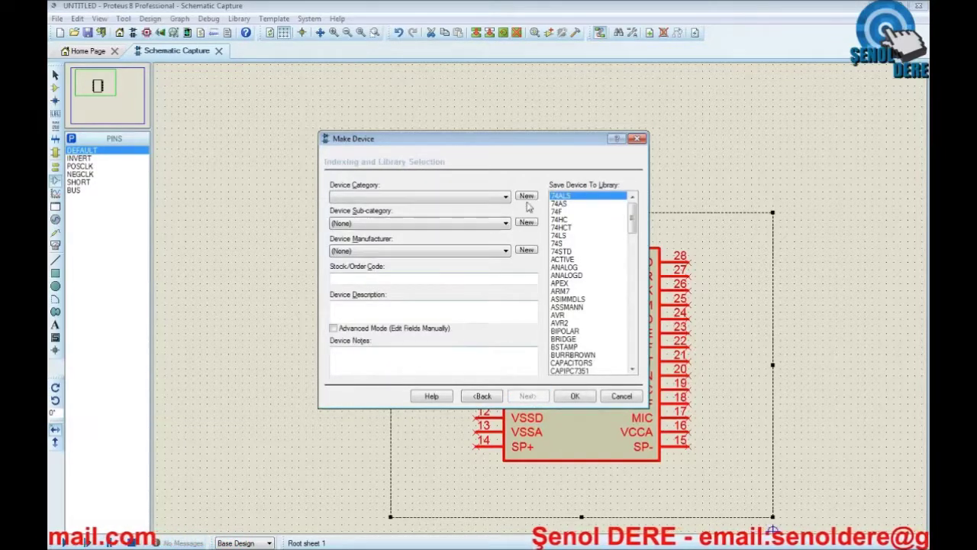
Set the device category and sub-category to the author's custom entries, keeping the manufacturer at (None).
{"action": "left_click", "coordinate": [447, 199]}
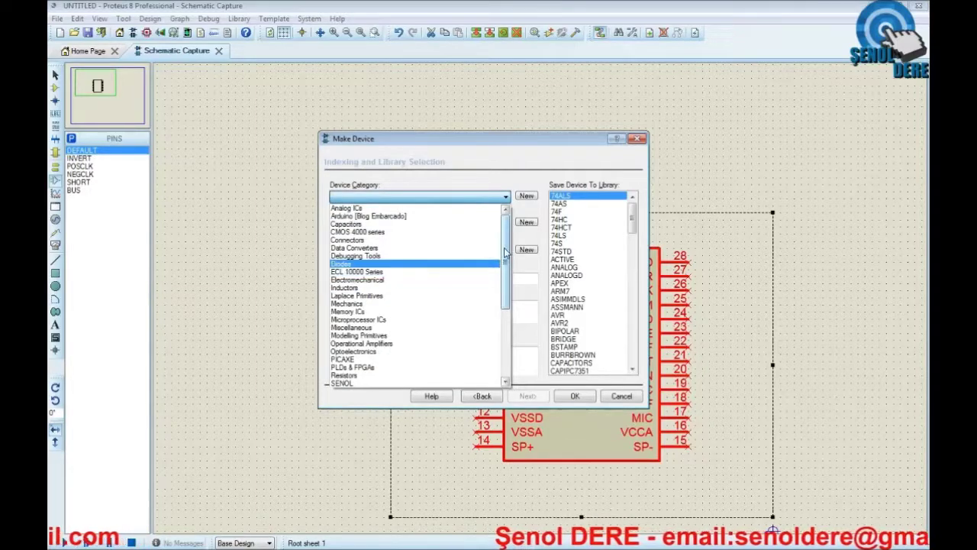
{"action": "scroll", "coordinate": [508, 328], "scroll_direction": "down", "scroll_amount": 6}
{"action": "left_click", "coordinate": [407, 258]}
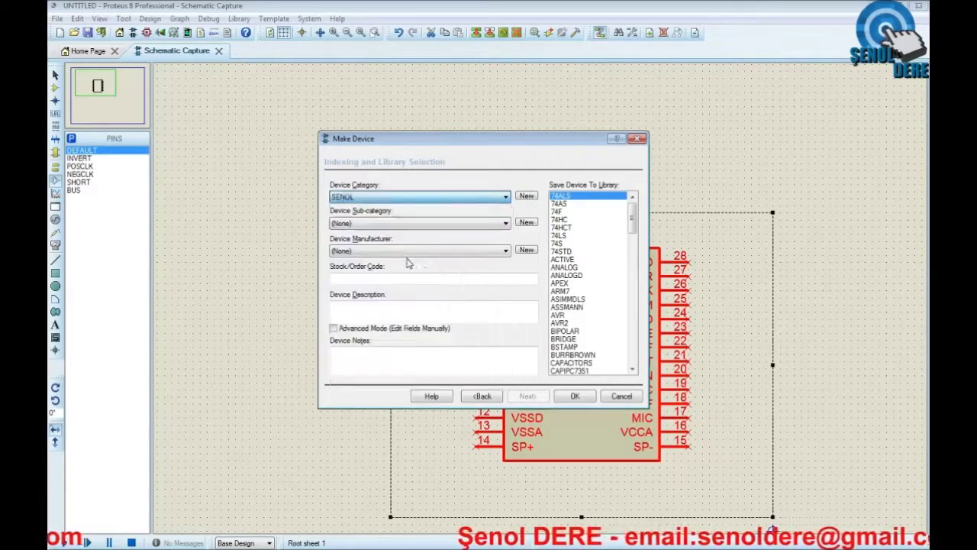
{"action": "left_click", "coordinate": [381, 222]}
{"action": "left_click", "coordinate": [378, 241]}
{"action": "left_click", "coordinate": [376, 223]}
{"action": "left_click", "coordinate": [368, 246]}
{"action": "left_click", "coordinate": [403, 252]}
{"action": "left_click", "coordinate": [388, 258]}
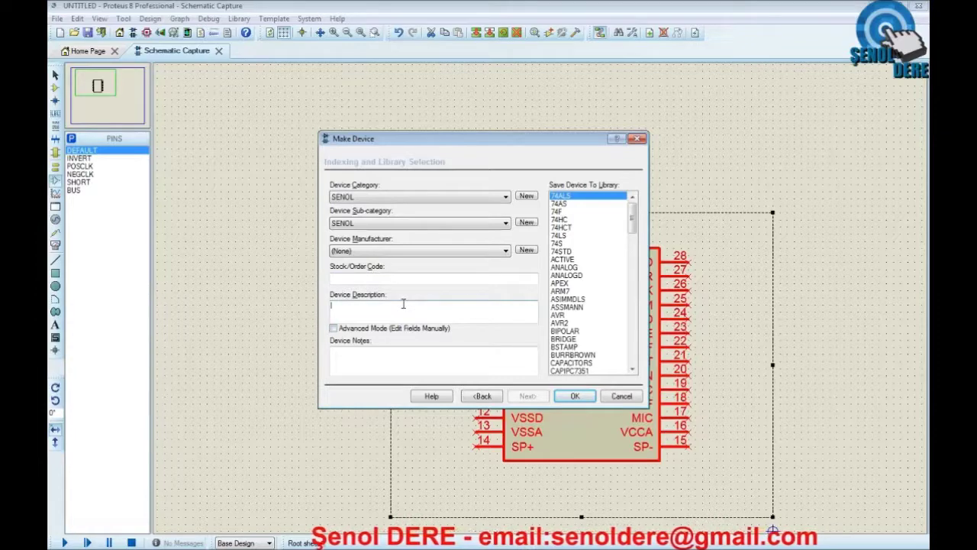
Search the library list for one to store the new device in, leaving the device notes blank.
{"action": "left_click", "coordinate": [400, 355]}
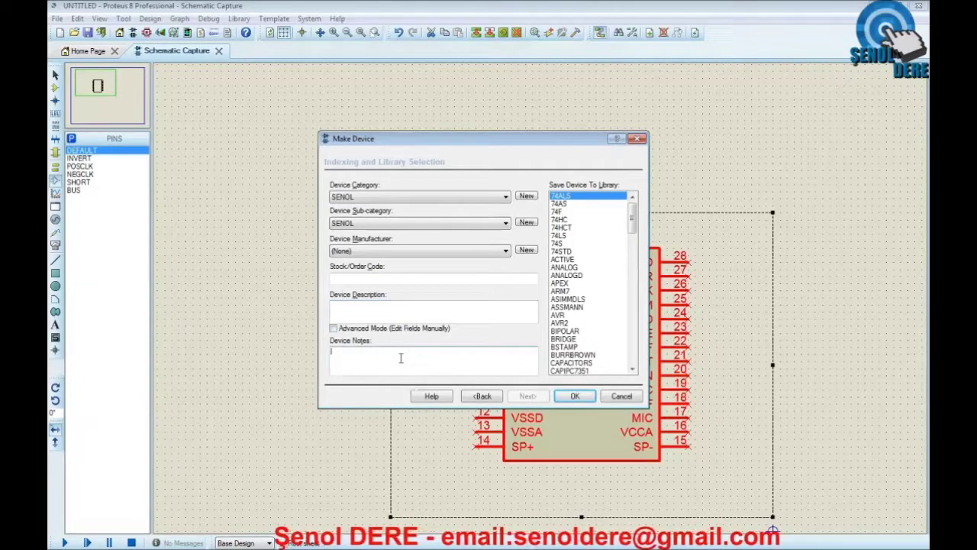
{"action": "mouse_move", "coordinate": [632, 217]}
{"action": "left_mouse_down"}
{"action": "mouse_move", "coordinate": [633, 343]}
{"action": "mouse_move", "coordinate": [633, 211]}
{"action": "left_mouse_up"}
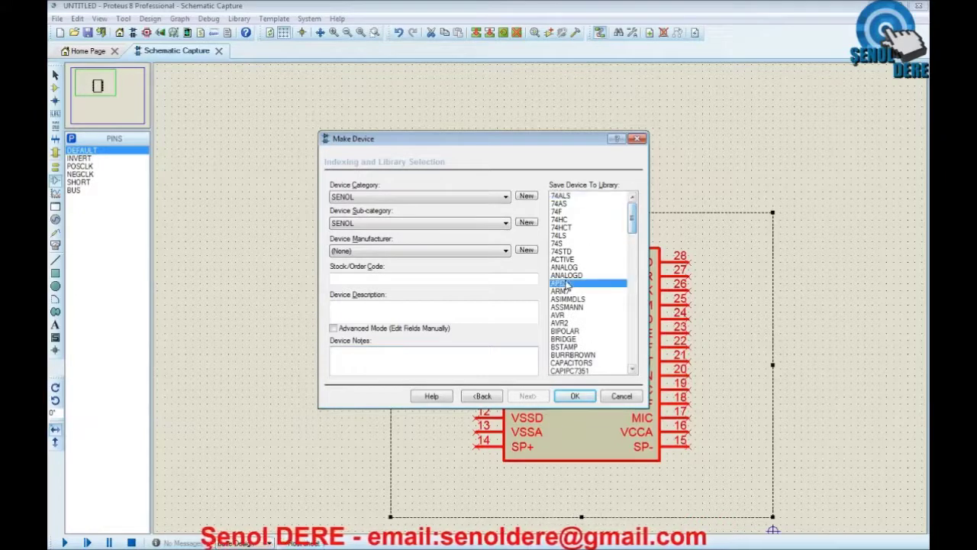
{"action": "left_click", "coordinate": [579, 313]}
{"action": "scroll", "coordinate": [583, 322], "scroll_direction": "down", "scroll_amount": 20}
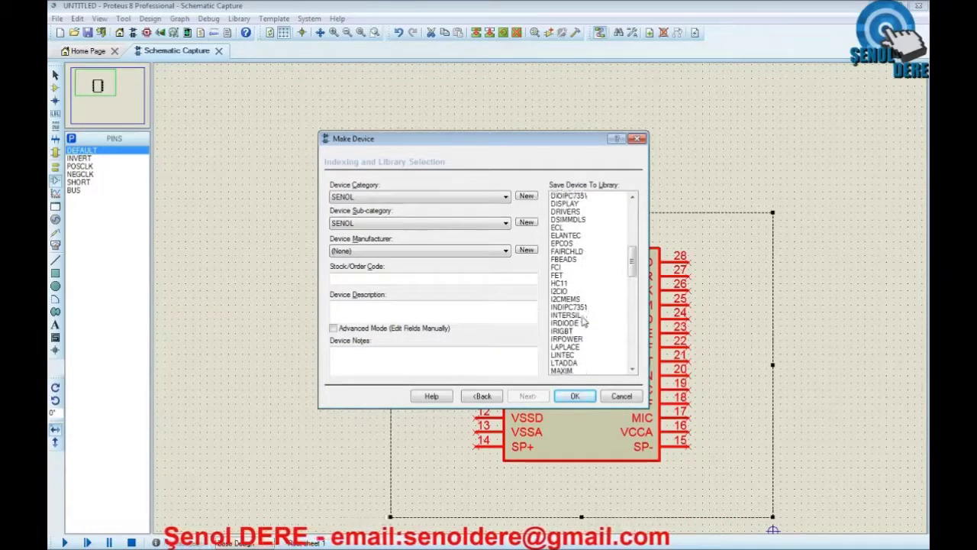
{"action": "scroll", "coordinate": [583, 321], "scroll_direction": "down", "scroll_amount": 15}
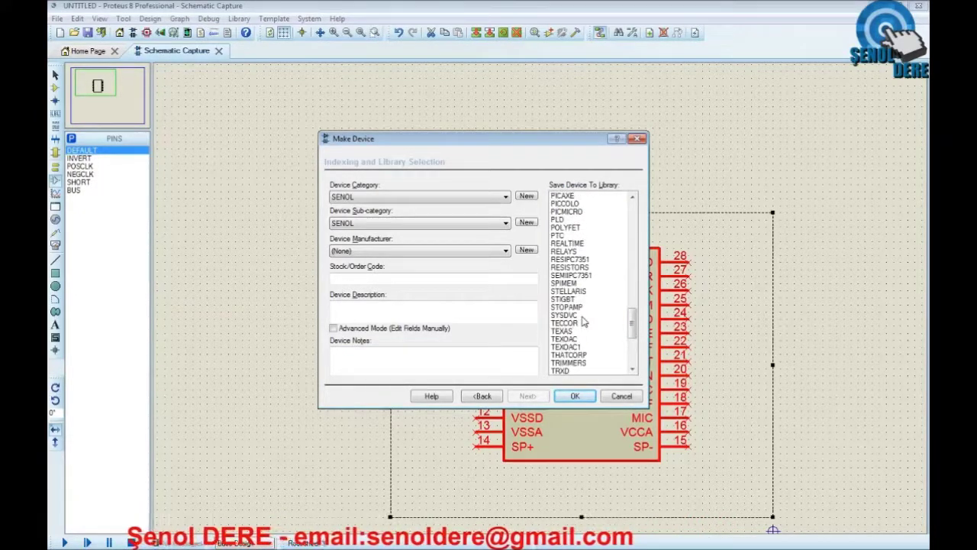
{"action": "scroll", "coordinate": [583, 322], "scroll_direction": "down", "scroll_amount": 1}
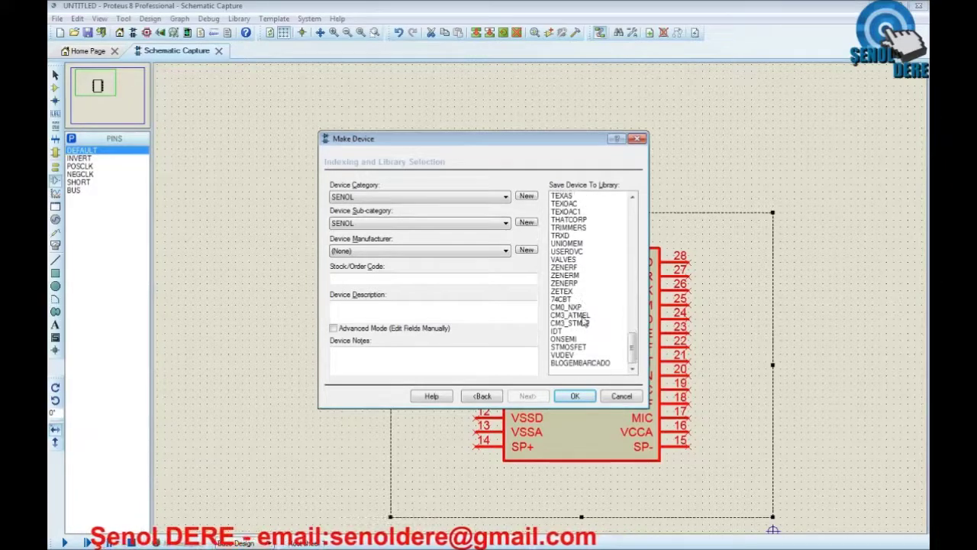